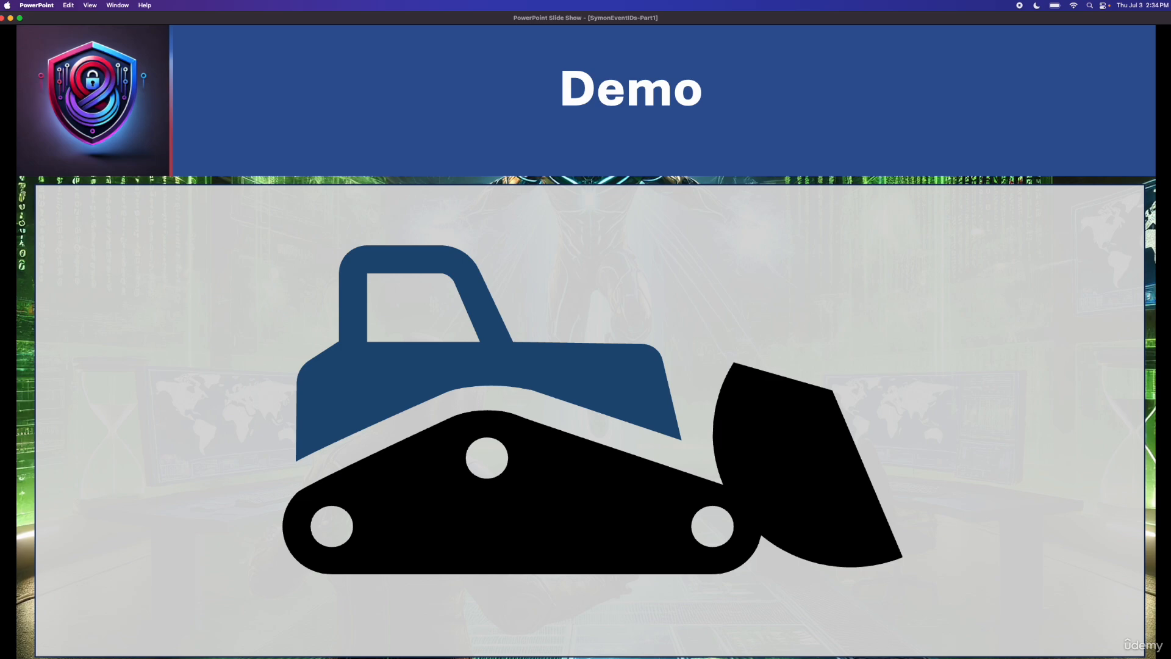
Step: Switch to the Wazuh dashboard in Safari, go to Discover and list the available index patterns
{"action": "key", "text": "ctrl+Right"}
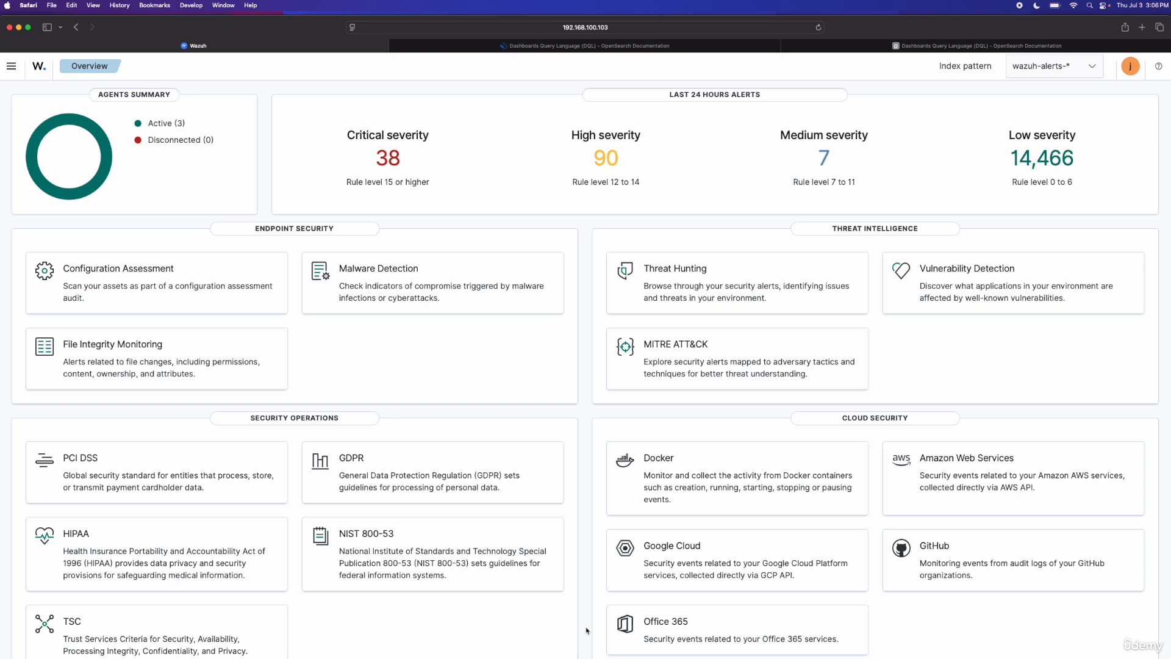
{"action": "left_click", "coordinate": [9, 68]}
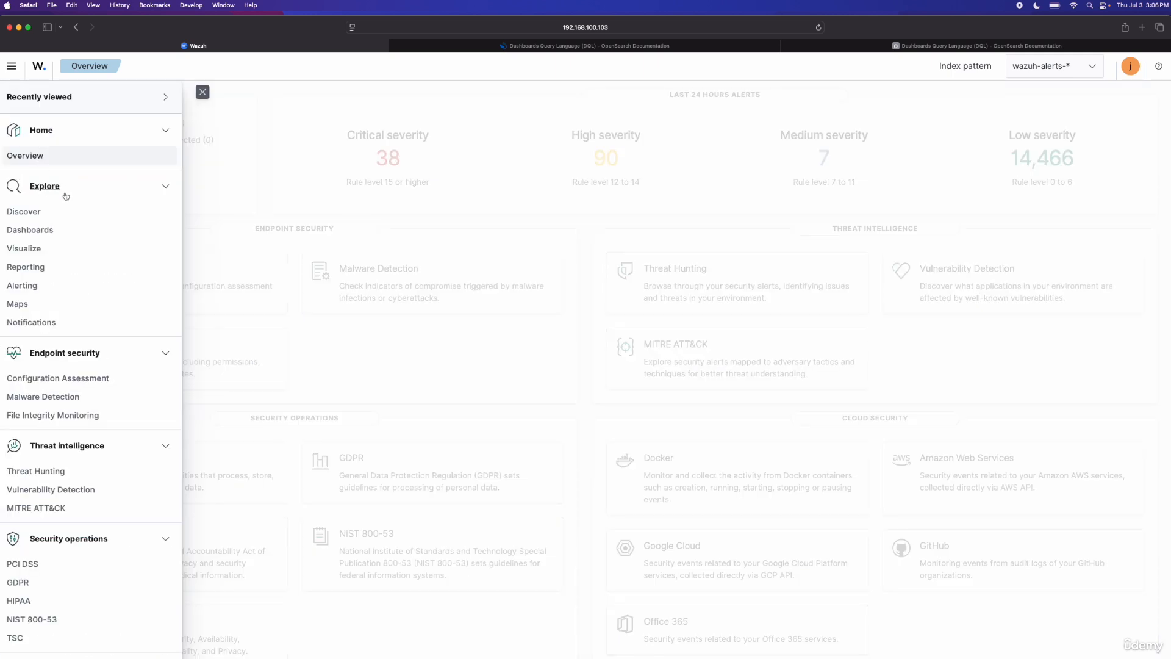
{"action": "left_click", "coordinate": [25, 212]}
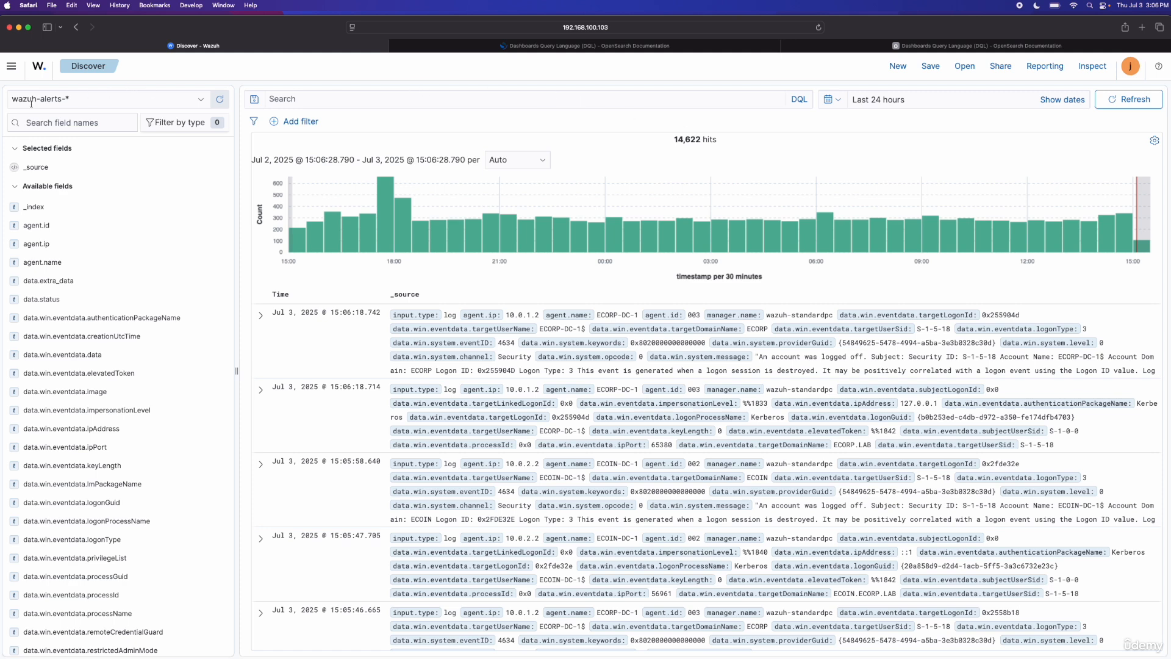
{"action": "left_click", "coordinate": [96, 101]}
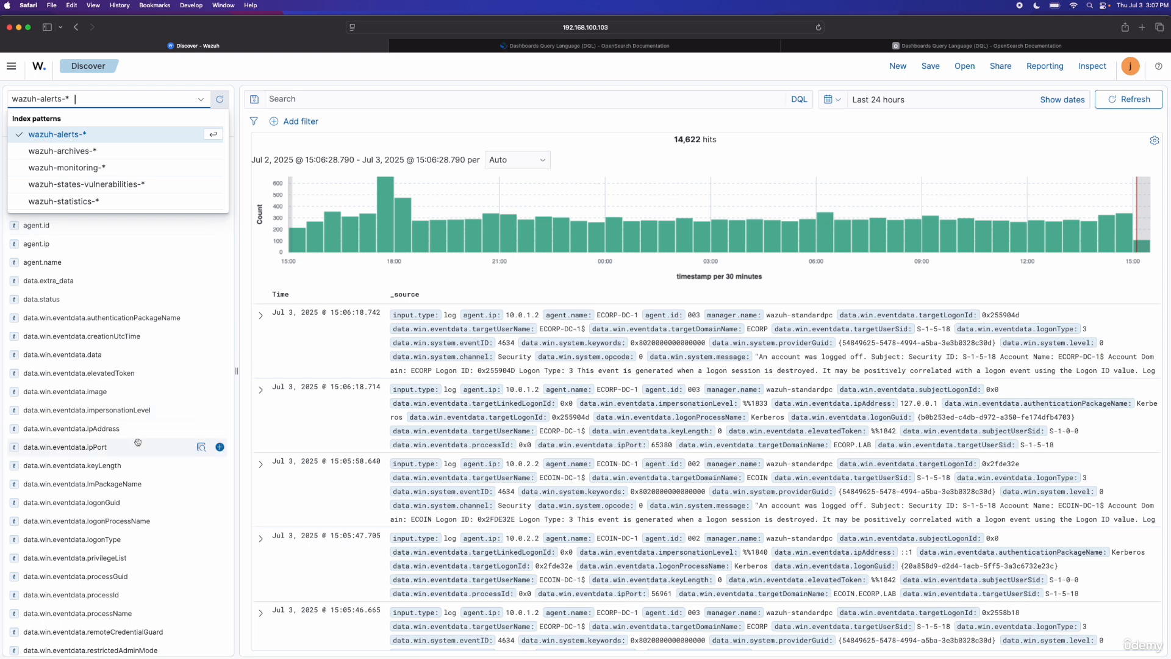
Step: Open the wazuh-archives-* index pattern in Dashboards Management and refresh its field list
{"action": "left_click", "coordinate": [11, 66]}
{"action": "scroll", "coordinate": [107, 511], "scroll_direction": "down", "scroll_amount": 10}
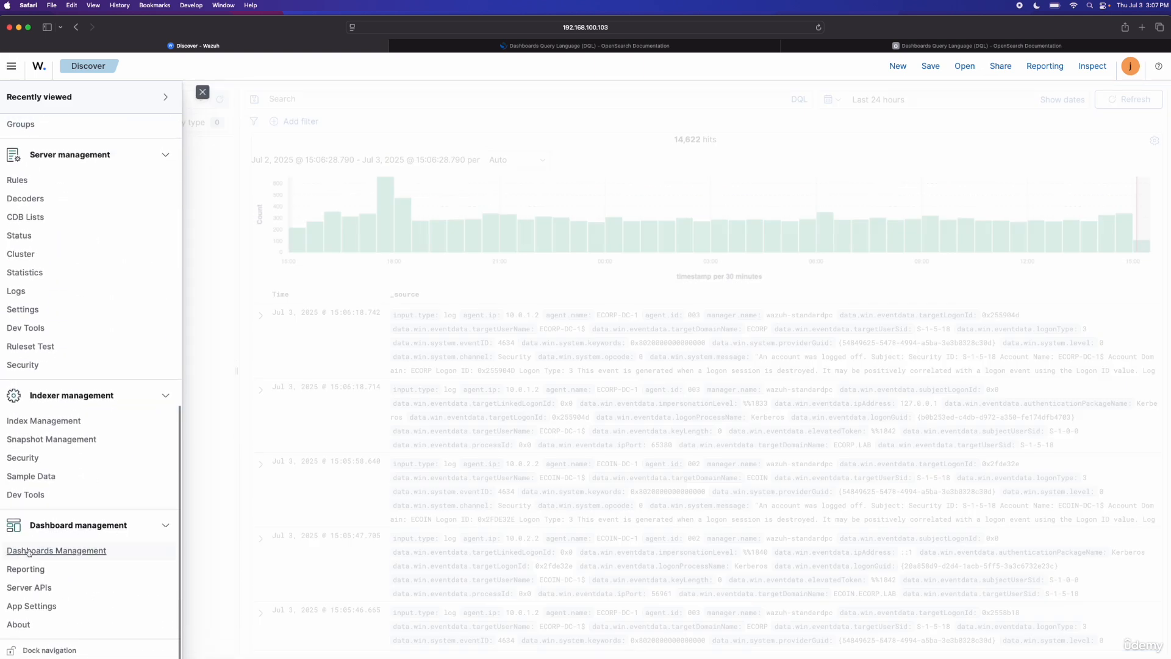
{"action": "left_click", "coordinate": [84, 556]}
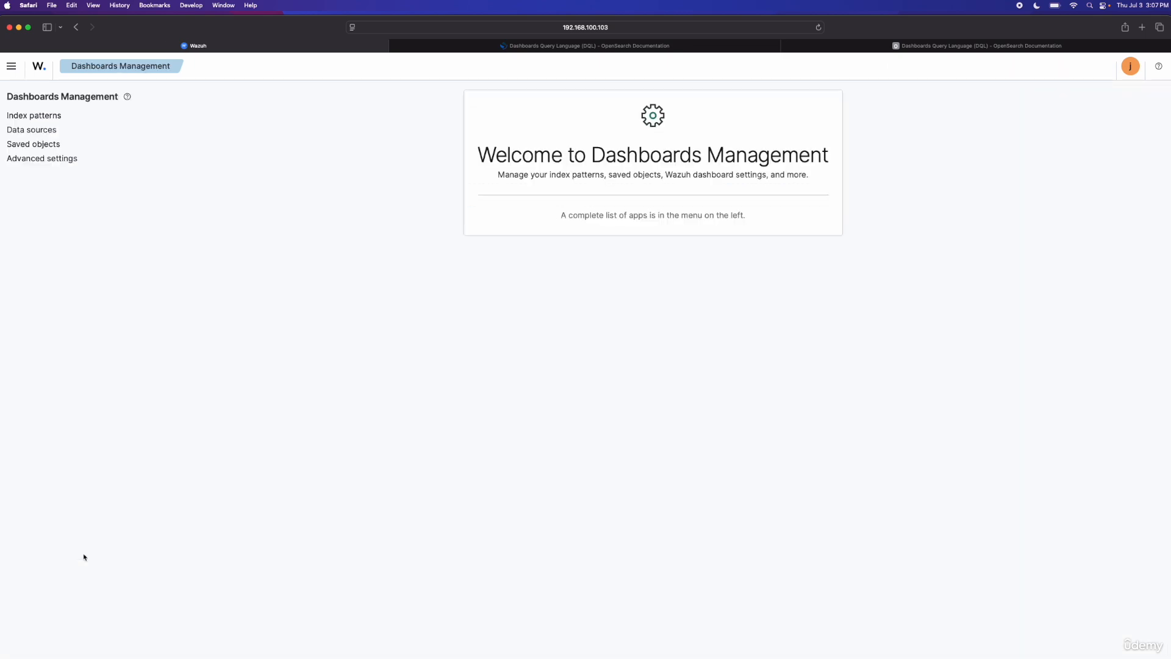
{"action": "left_click", "coordinate": [43, 117]}
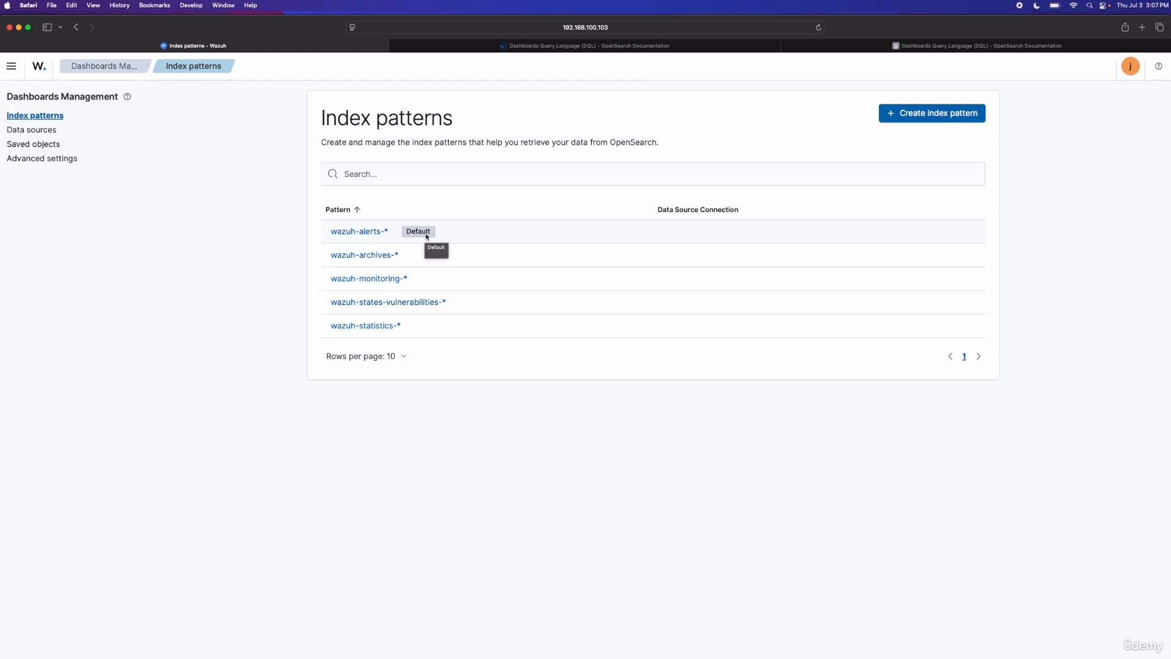
{"action": "left_click", "coordinate": [395, 258]}
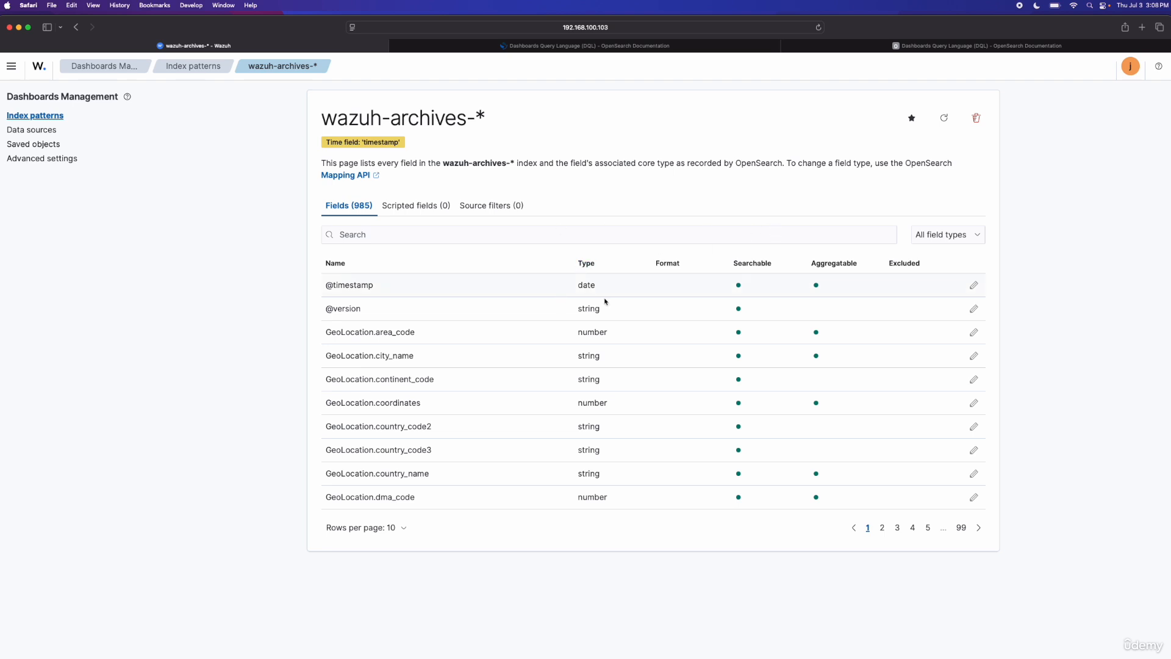
{"action": "left_click", "coordinate": [944, 118]}
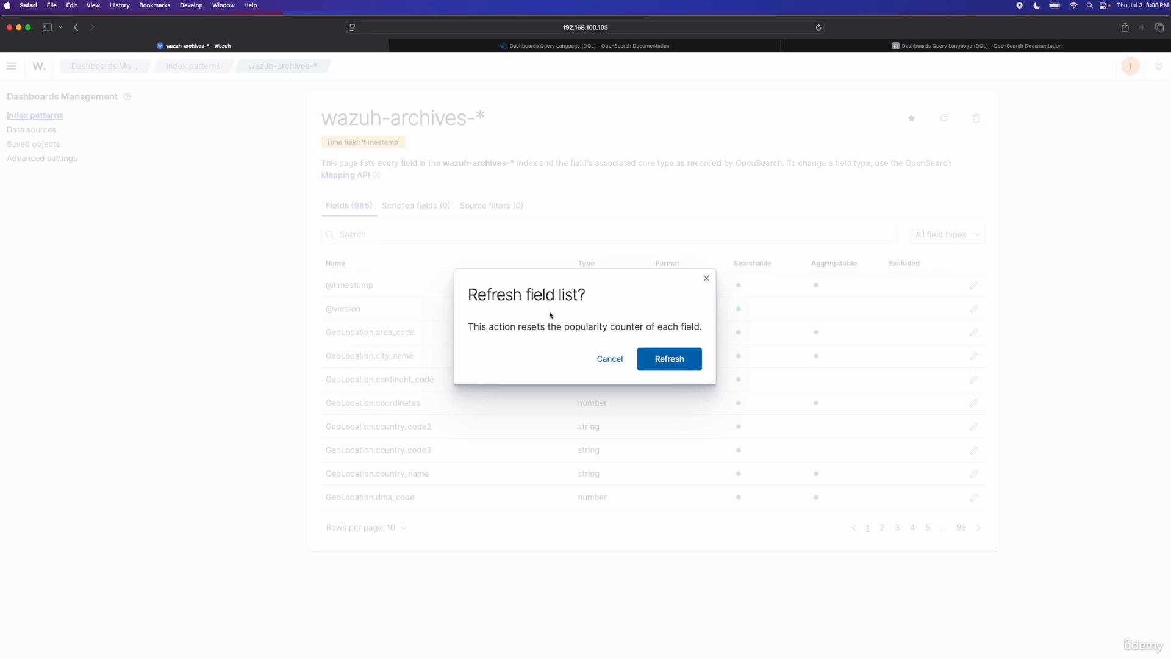
{"action": "left_click", "coordinate": [674, 365]}
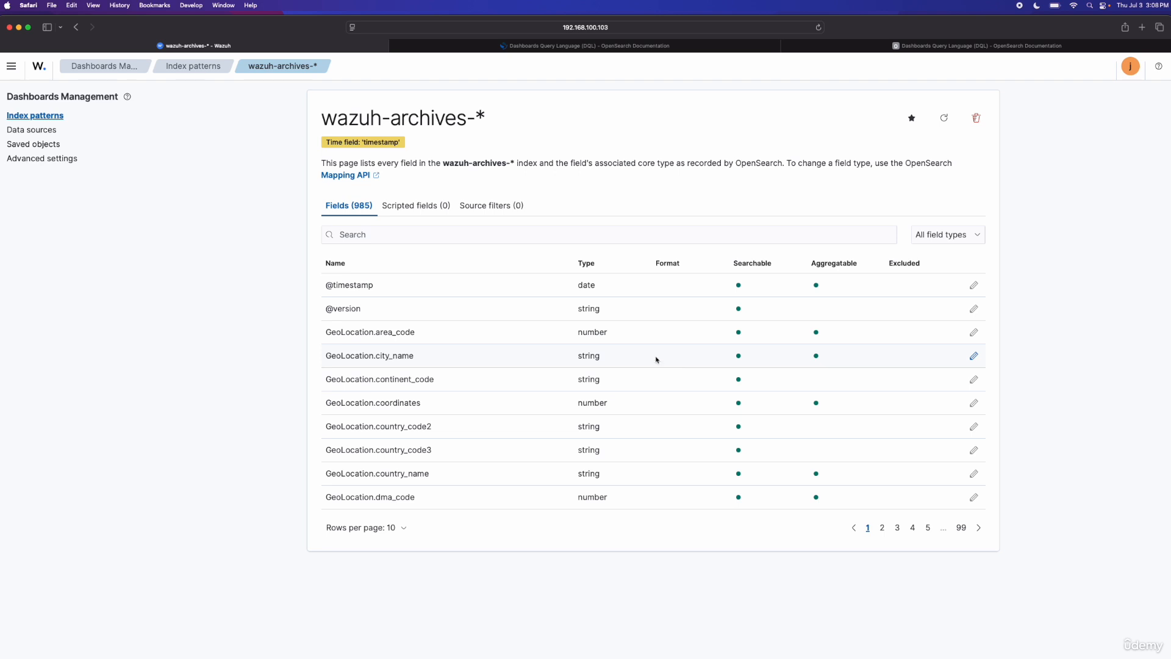
Step: Return to Discover and set a relative time range covering the last 12 hours
{"action": "left_click", "coordinate": [11, 66]}
{"action": "left_click", "coordinate": [30, 212]}
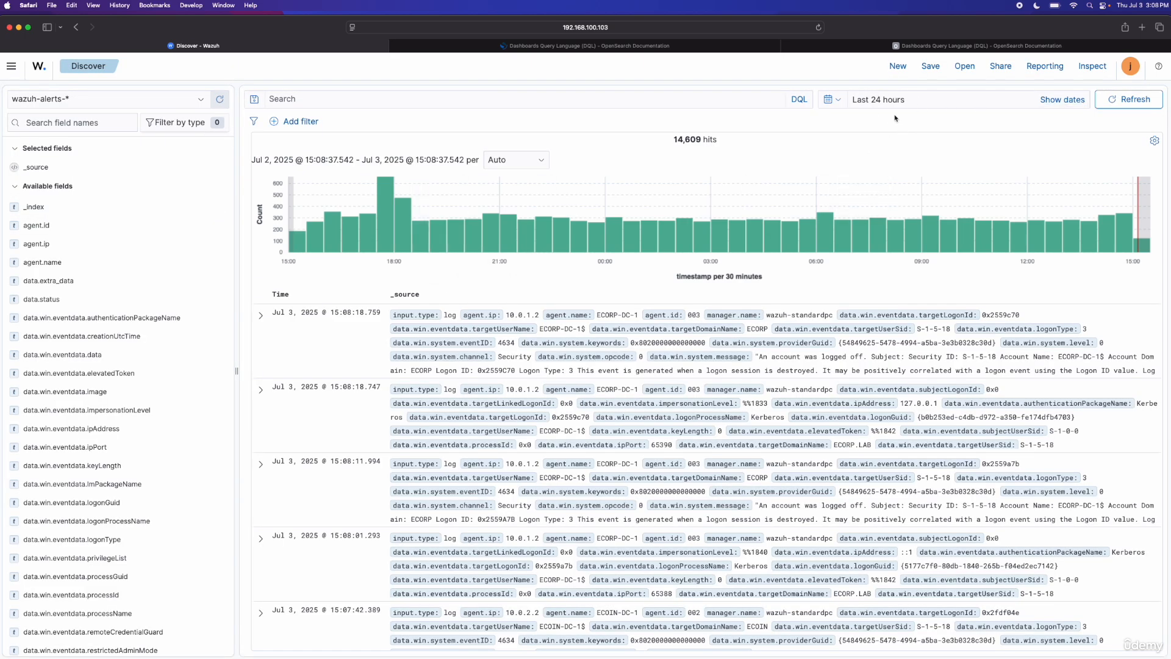
{"action": "left_click", "coordinate": [937, 109]}
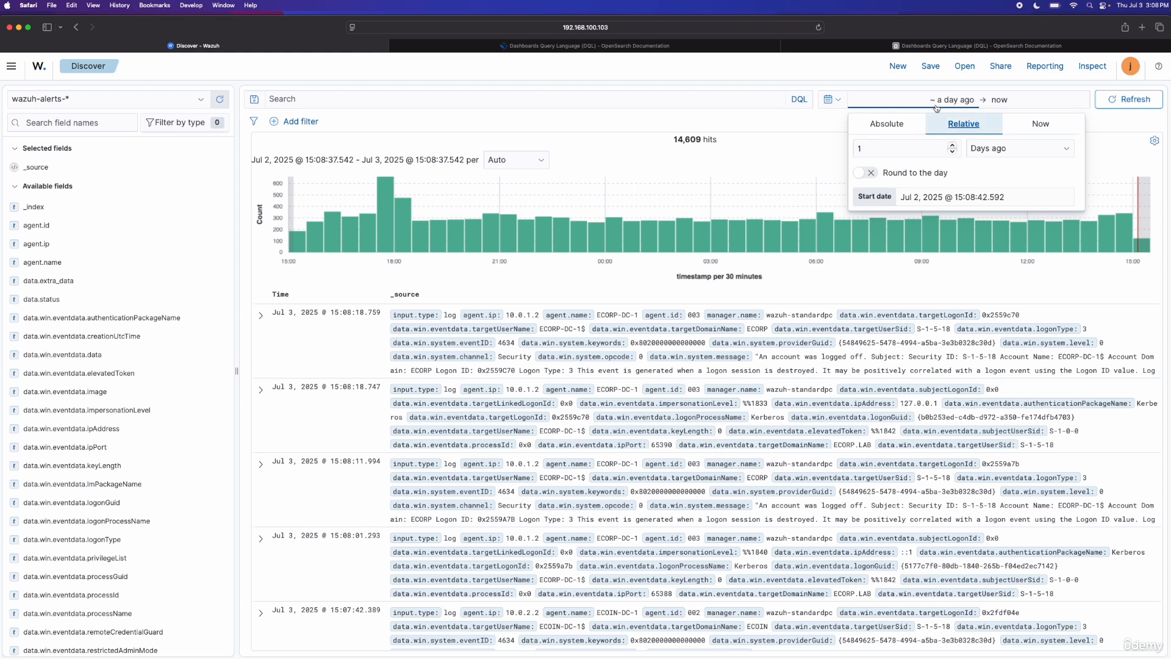
{"action": "left_click", "coordinate": [904, 131]}
{"action": "left_click", "coordinate": [964, 124]}
{"action": "left_click", "coordinate": [953, 153]}
{"action": "left_click", "coordinate": [952, 153]}
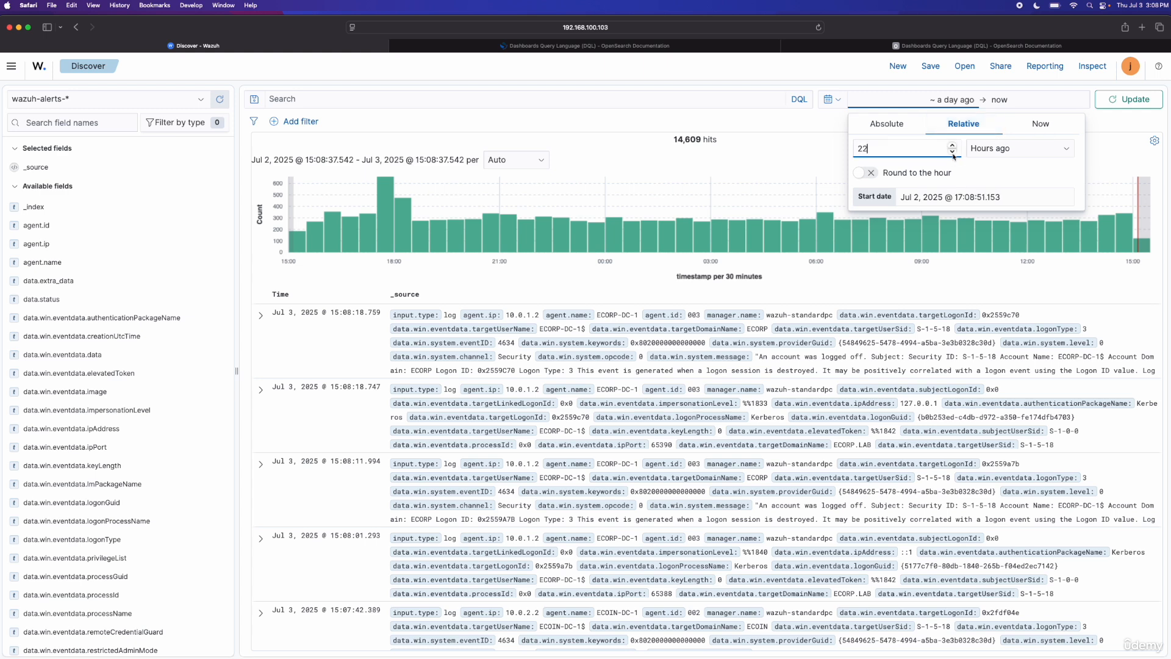
{"action": "left_click", "coordinate": [952, 152]}
{"action": "left_click", "coordinate": [953, 153]}
{"action": "left_click", "coordinate": [953, 153]}
{"action": "left_click", "coordinate": [953, 152]}
{"action": "left_click", "coordinate": [952, 153]}
{"action": "left_click", "coordinate": [953, 152]}
{"action": "left_click", "coordinate": [953, 154]}
{"action": "left_click", "coordinate": [953, 153]}
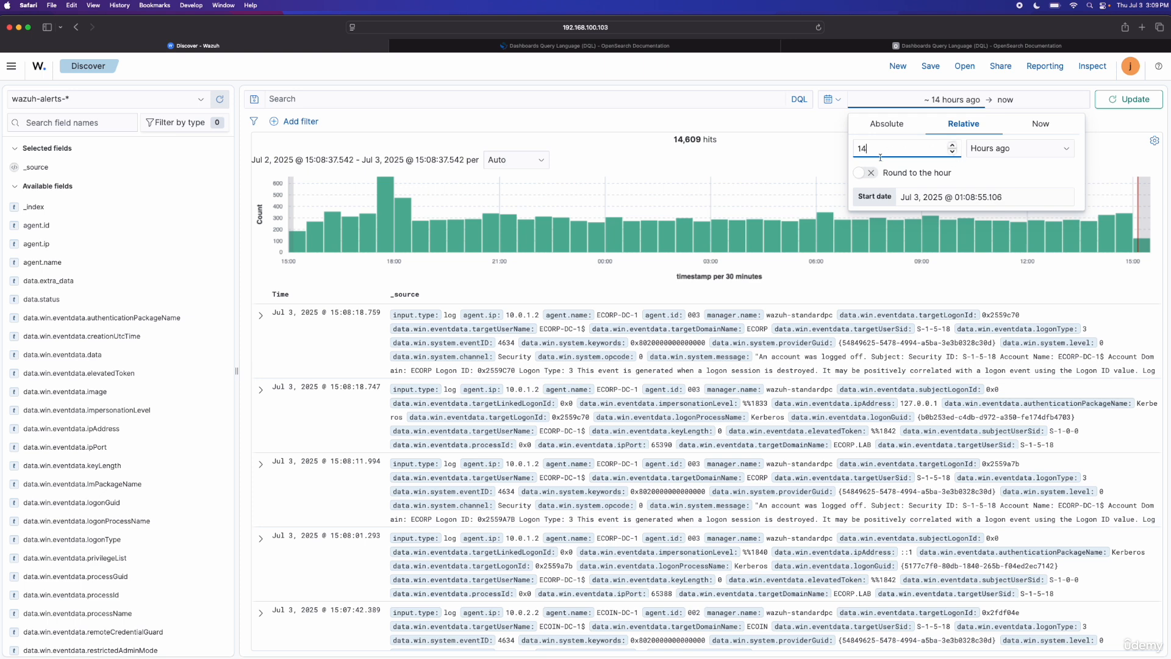
{"action": "left_click", "coordinate": [954, 153]}
{"action": "left_click", "coordinate": [953, 154]}
{"action": "left_click", "coordinate": [1129, 102]}
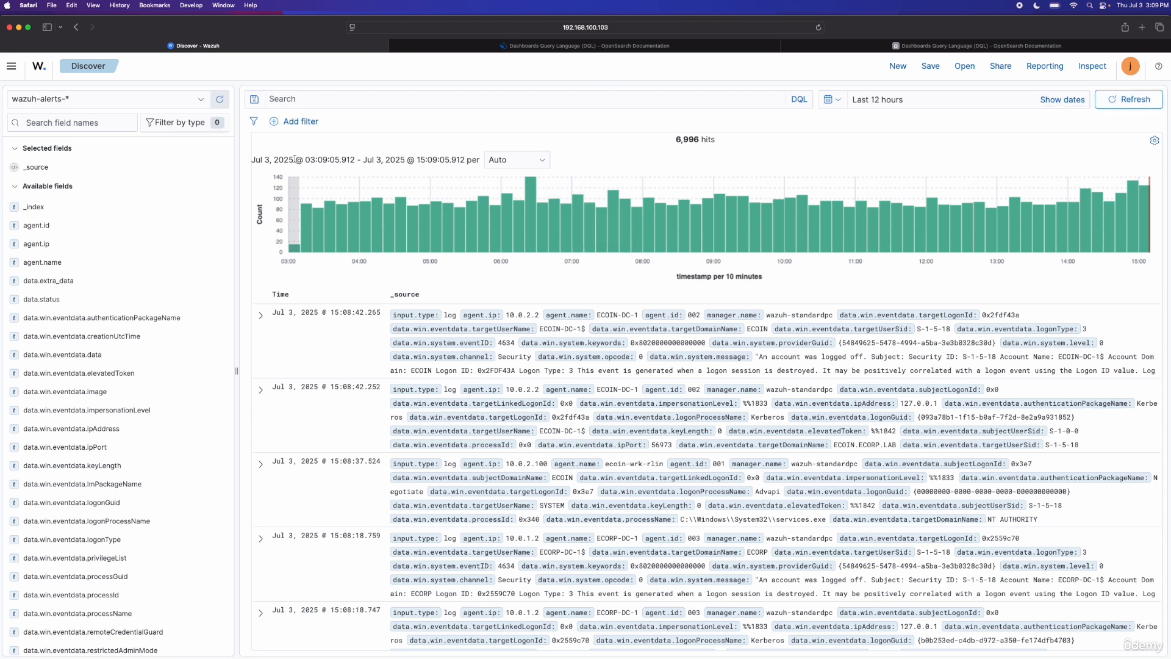
Step: Switch the Discover index pattern to wazuh-archives-*
{"action": "left_click", "coordinate": [189, 105]}
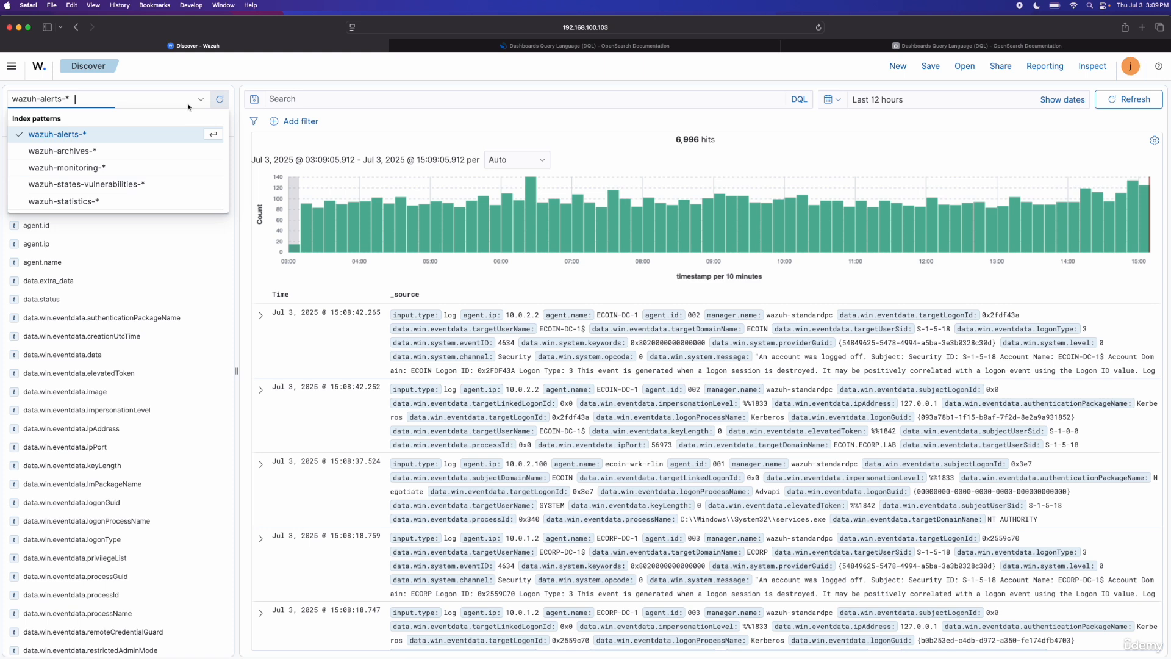
{"action": "left_click", "coordinate": [88, 157]}
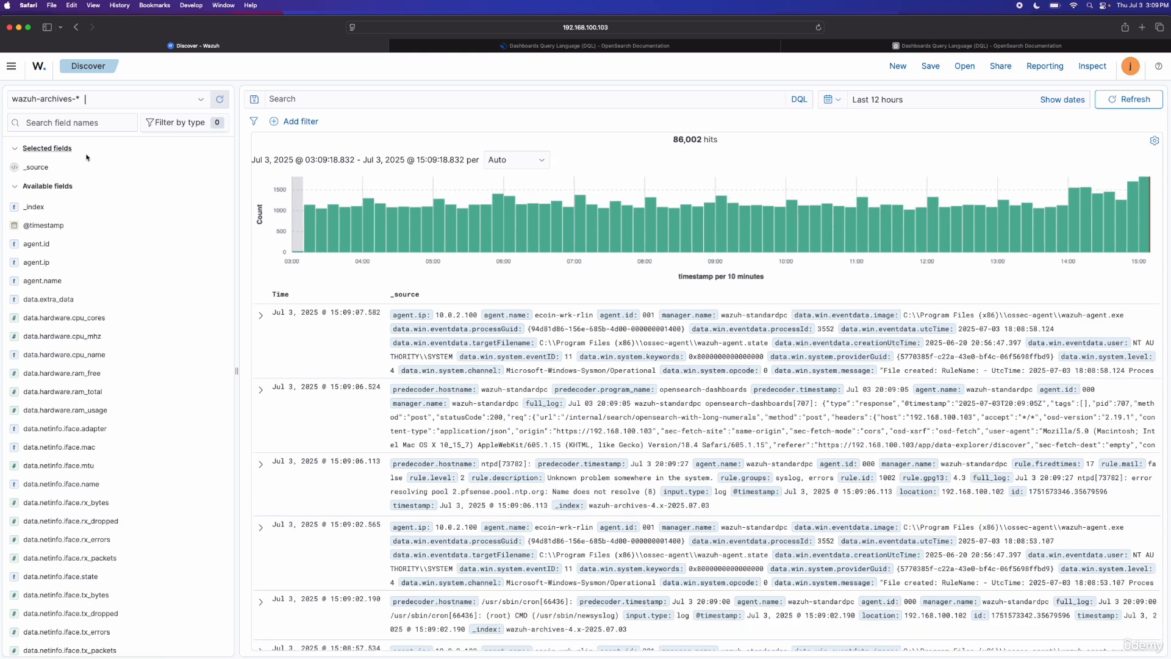
{"action": "left_click", "coordinate": [358, 100]}
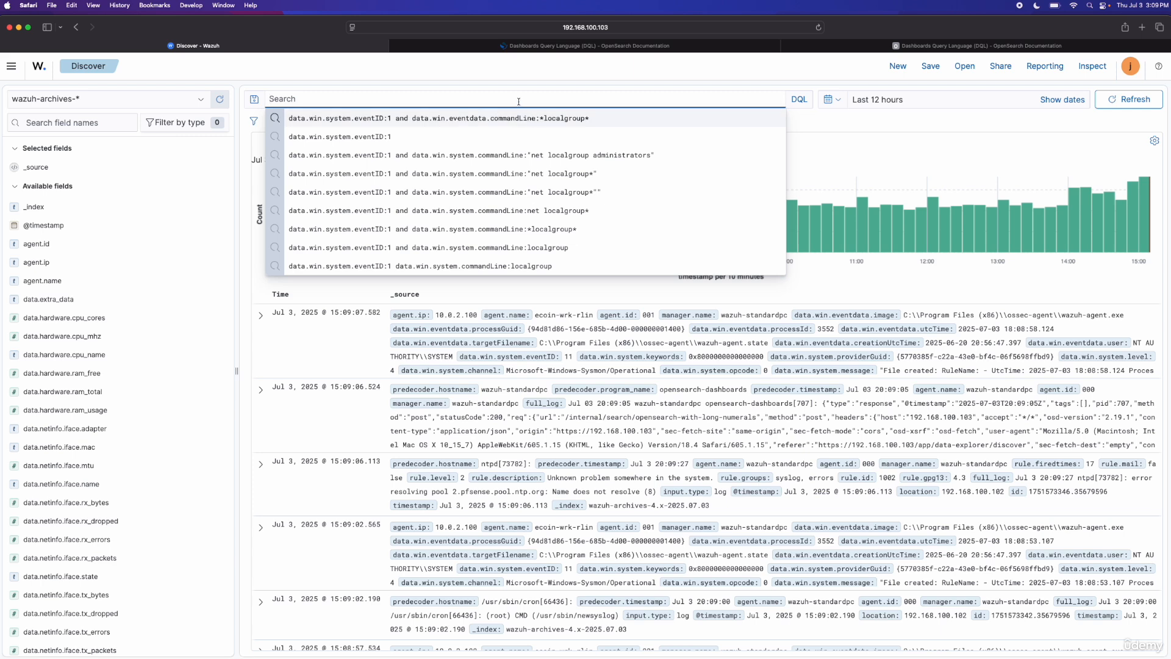
{"action": "left_click", "coordinate": [574, 81]}
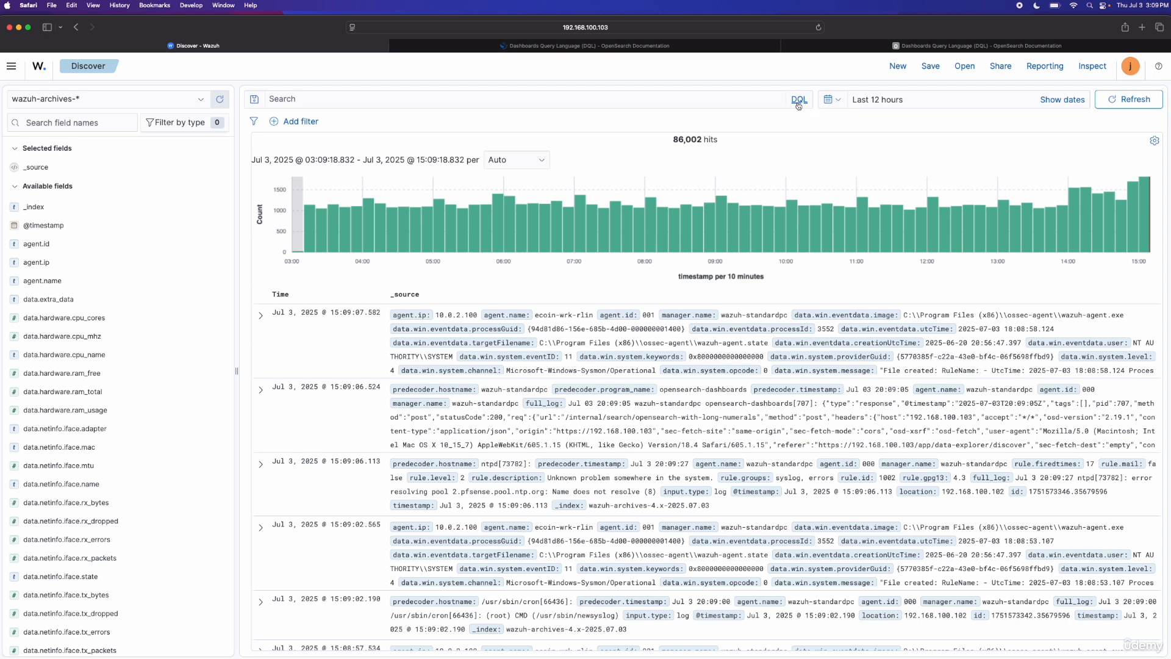
Step: Review the OpenSearch documentation on Dashboards Query Language (DQL), including the DQL and query string quick reference
{"action": "left_click", "coordinate": [680, 47]}
{"action": "scroll", "coordinate": [540, 253], "scroll_direction": "up", "scroll_amount": 6}
{"action": "scroll", "coordinate": [540, 253], "scroll_direction": "up", "scroll_amount": 15}
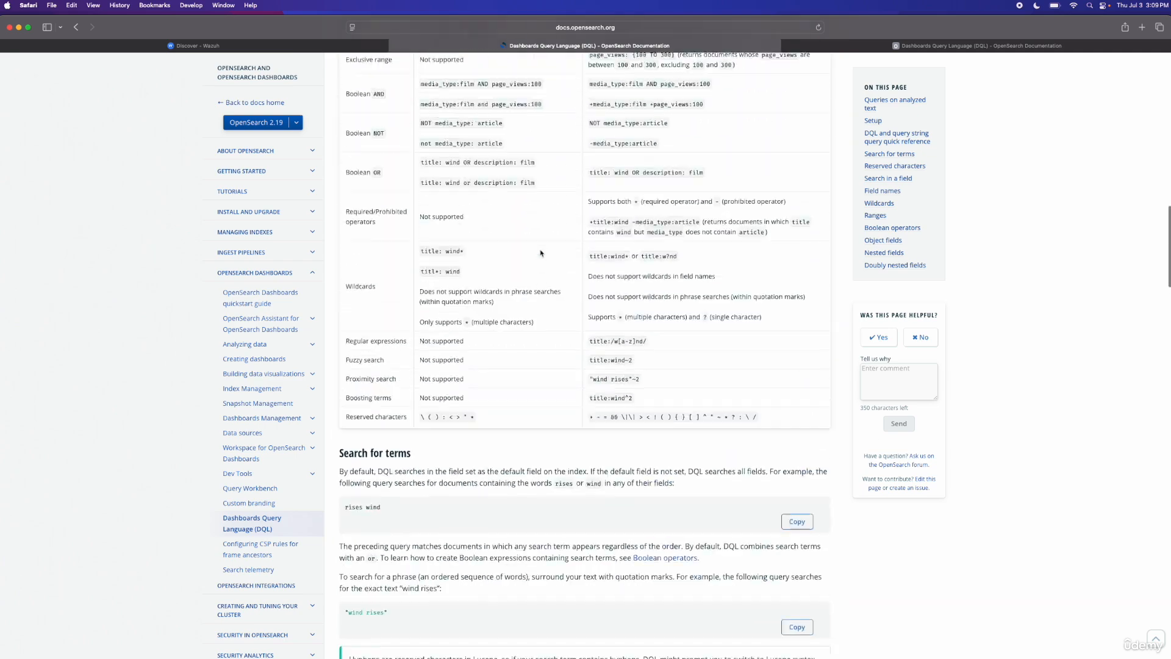
{"action": "scroll", "coordinate": [540, 253], "scroll_direction": "down", "scroll_amount": 7}
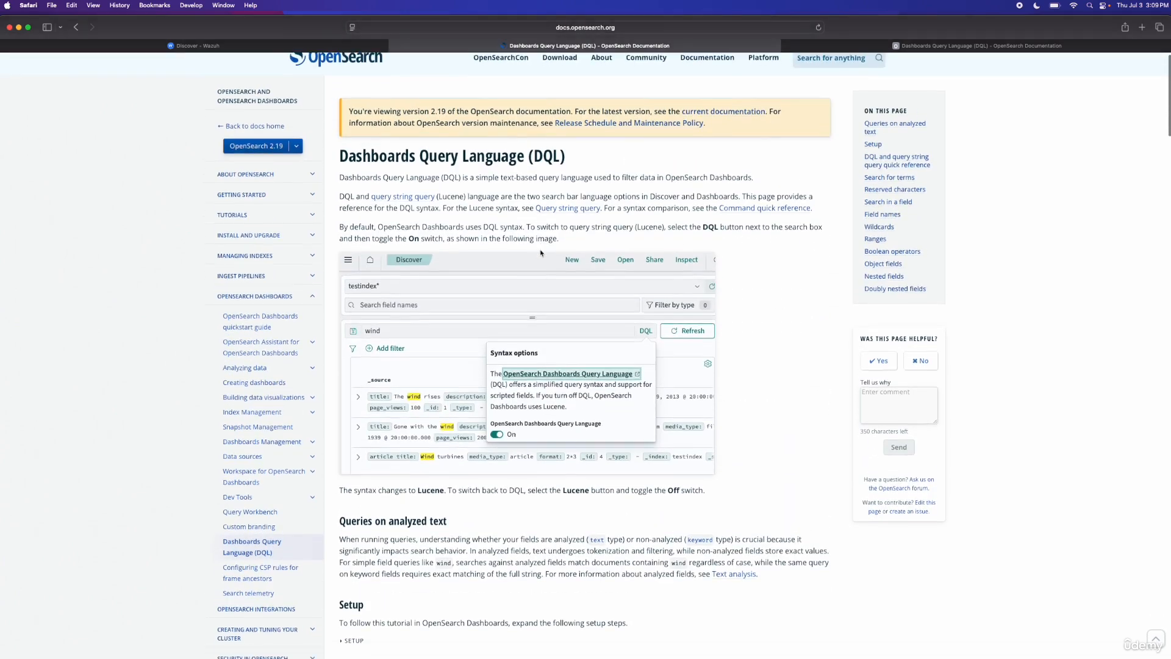
{"action": "scroll", "coordinate": [540, 253], "scroll_direction": "down", "scroll_amount": 10}
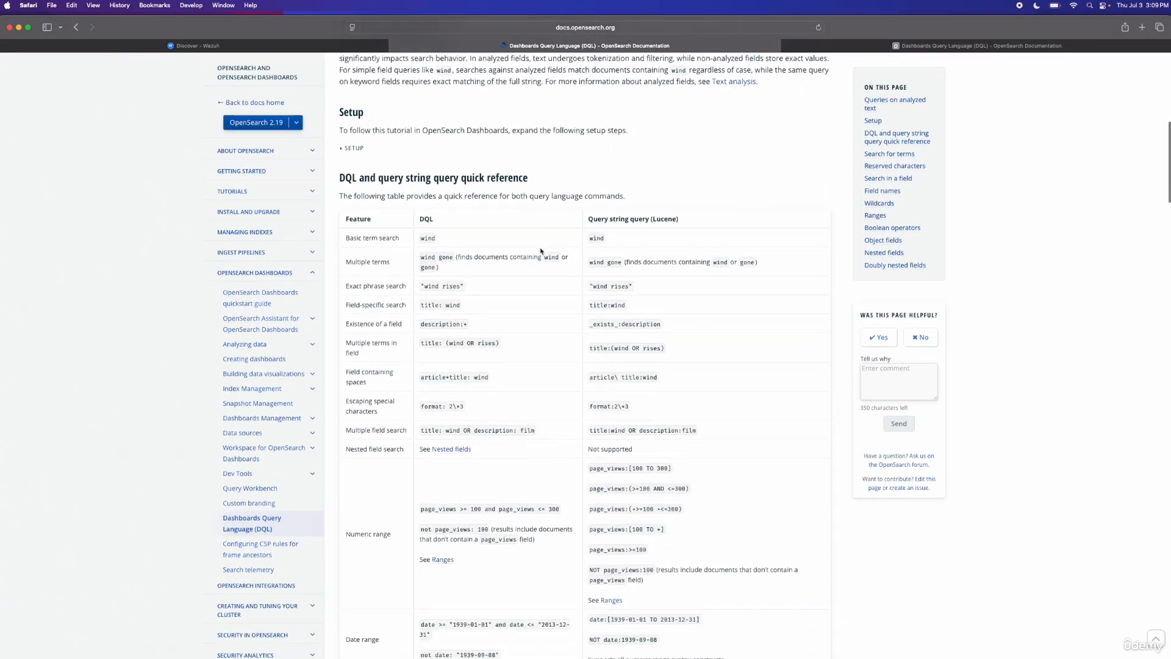
{"action": "scroll", "coordinate": [541, 250], "scroll_direction": "down", "scroll_amount": 7}
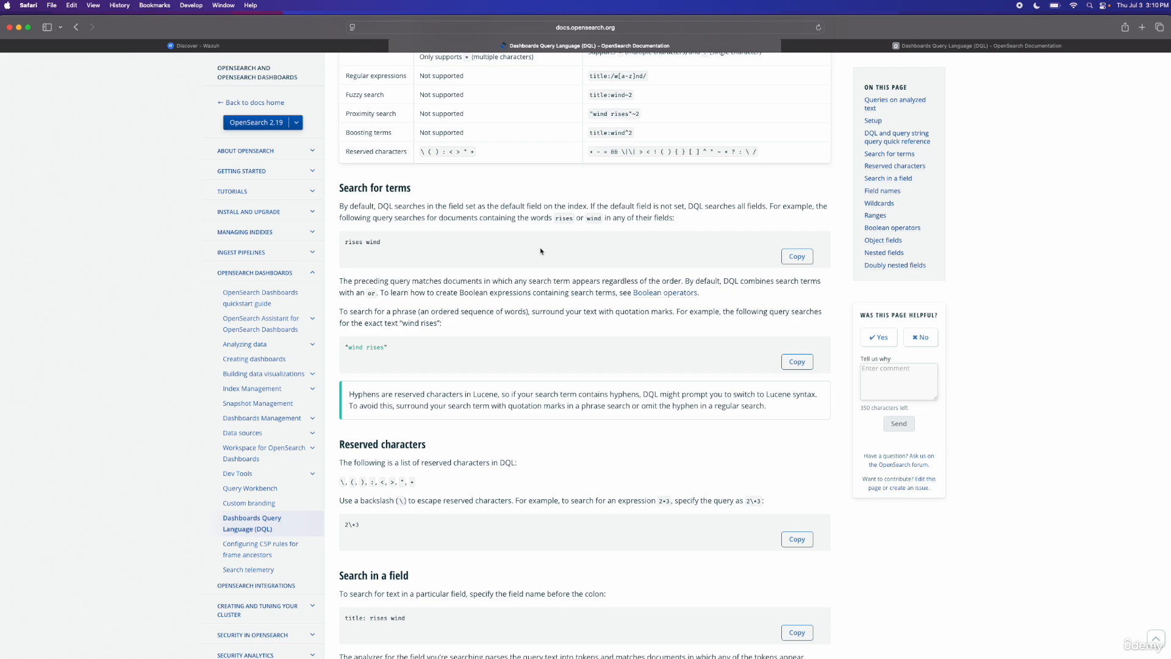
{"action": "scroll", "coordinate": [513, 253], "scroll_direction": "up", "scroll_amount": 20}
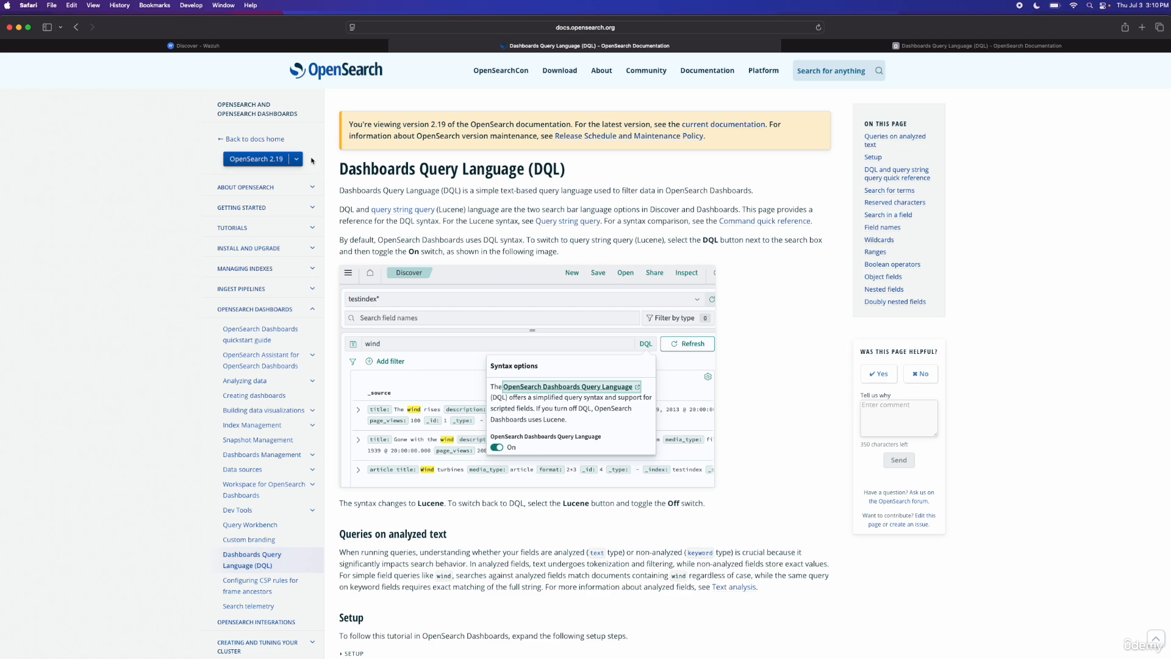
Step: Go back to Wazuh Discover and run the query data.win.system.eventID:1 on the archives
{"action": "left_click", "coordinate": [261, 45]}
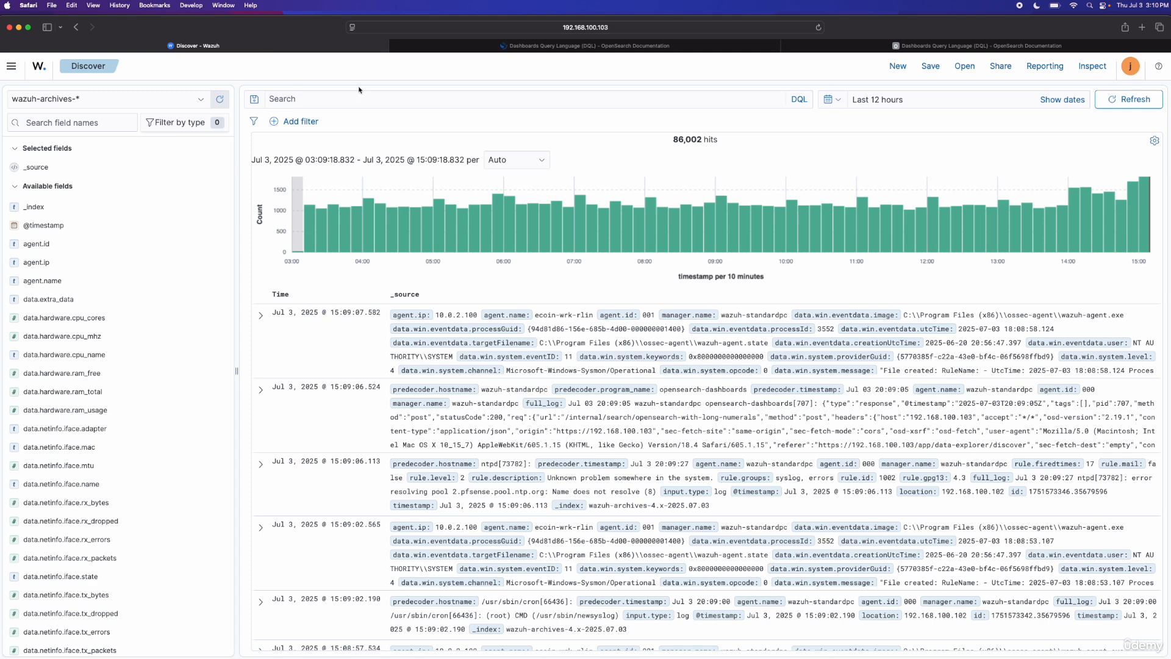
{"action": "left_click", "coordinate": [375, 98]}
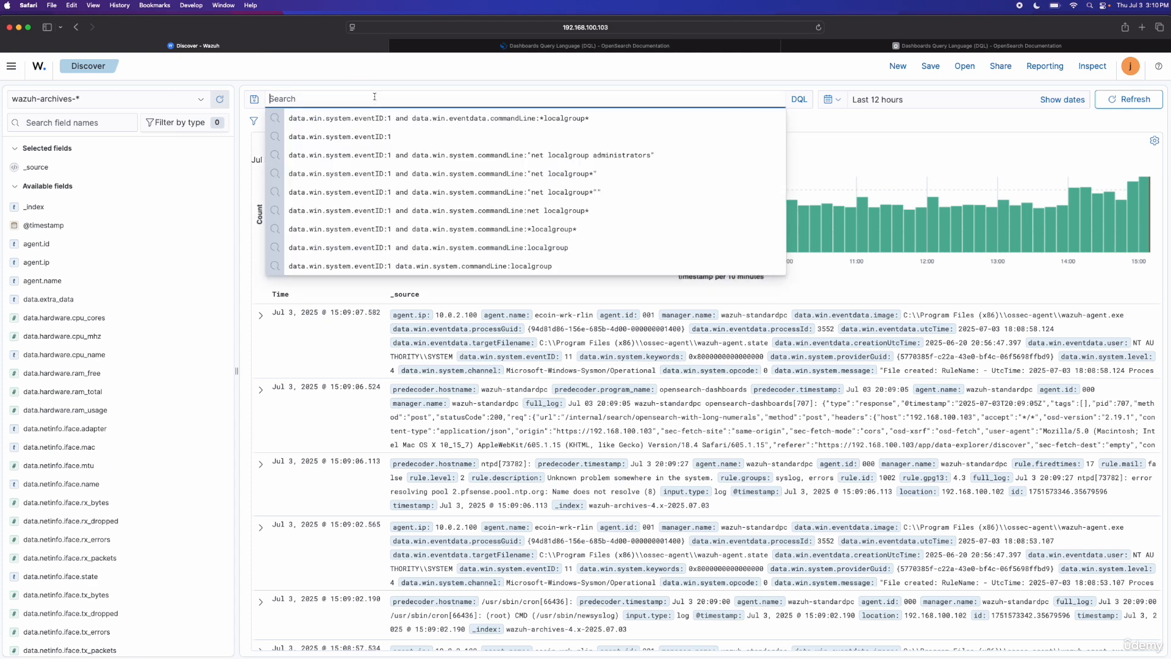
{"action": "type", "text": "data"}
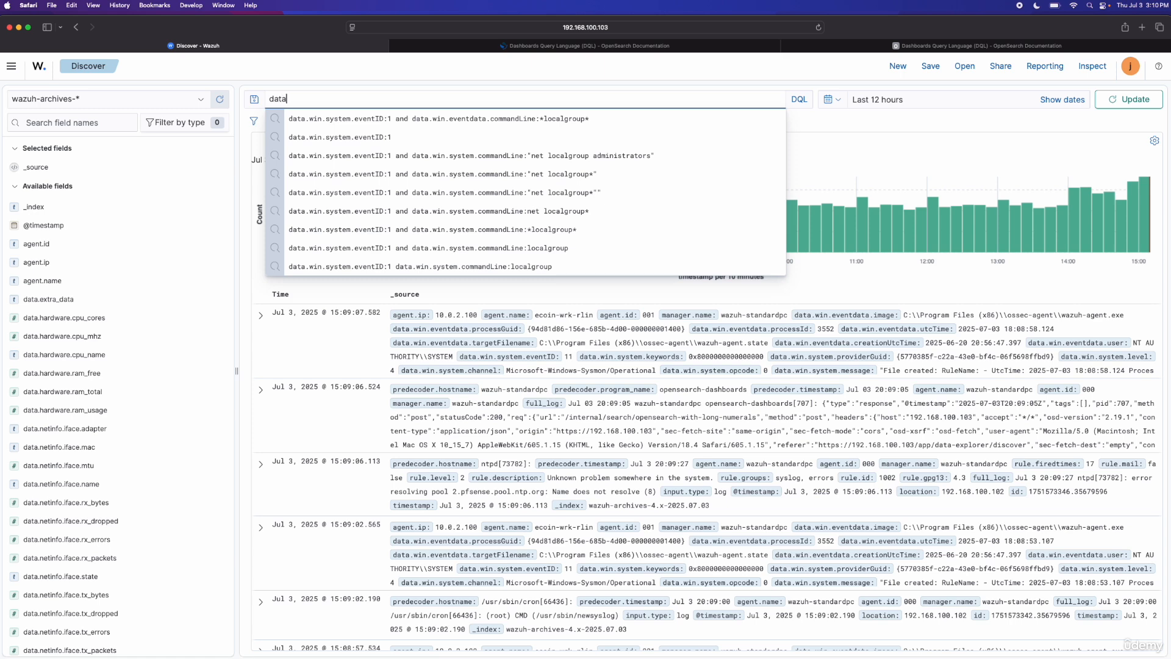
{"action": "type", "text": ".win.system.eventID:1"}
{"action": "key", "text": "Down"}
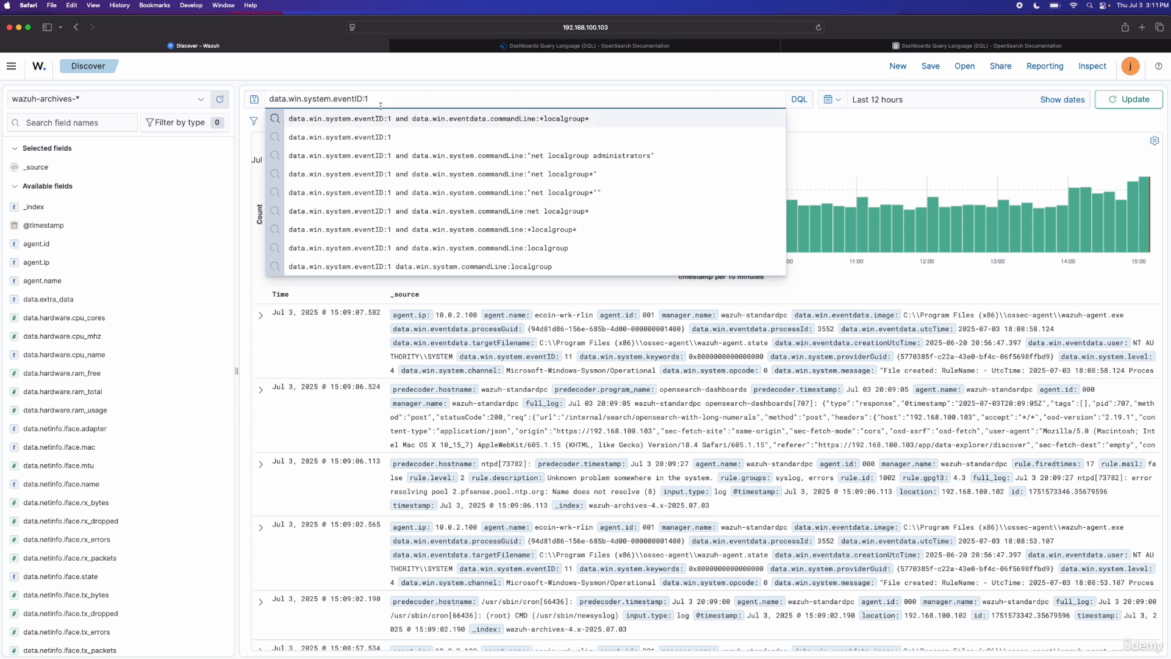
{"action": "key", "text": "Up"}
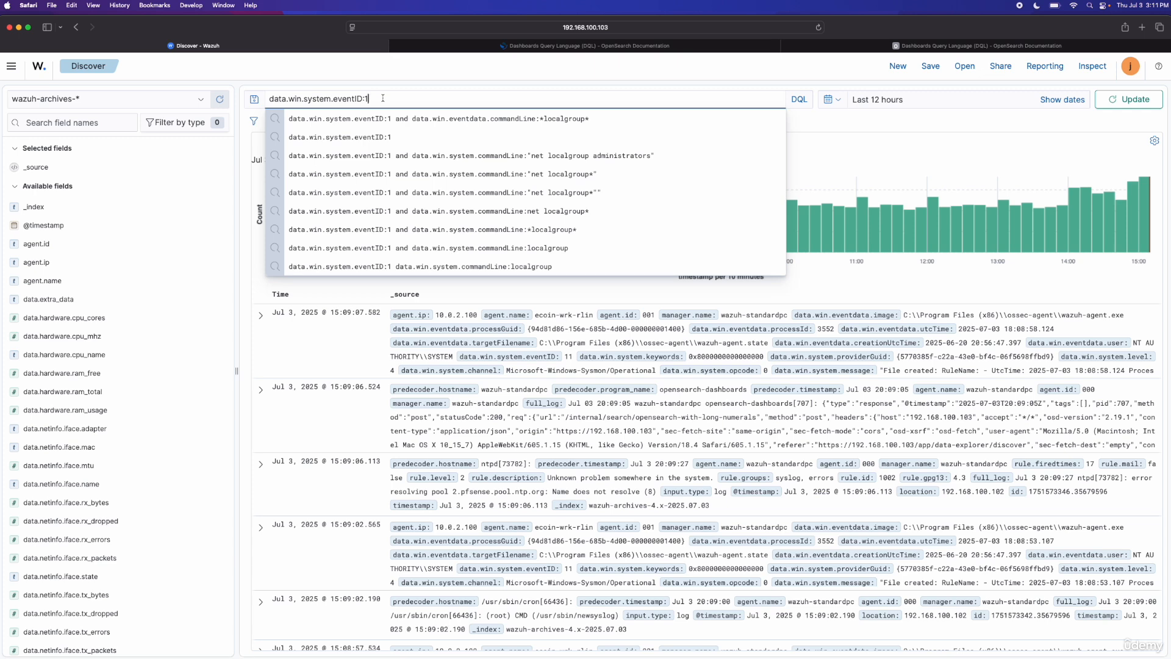
{"action": "key", "text": "Return"}
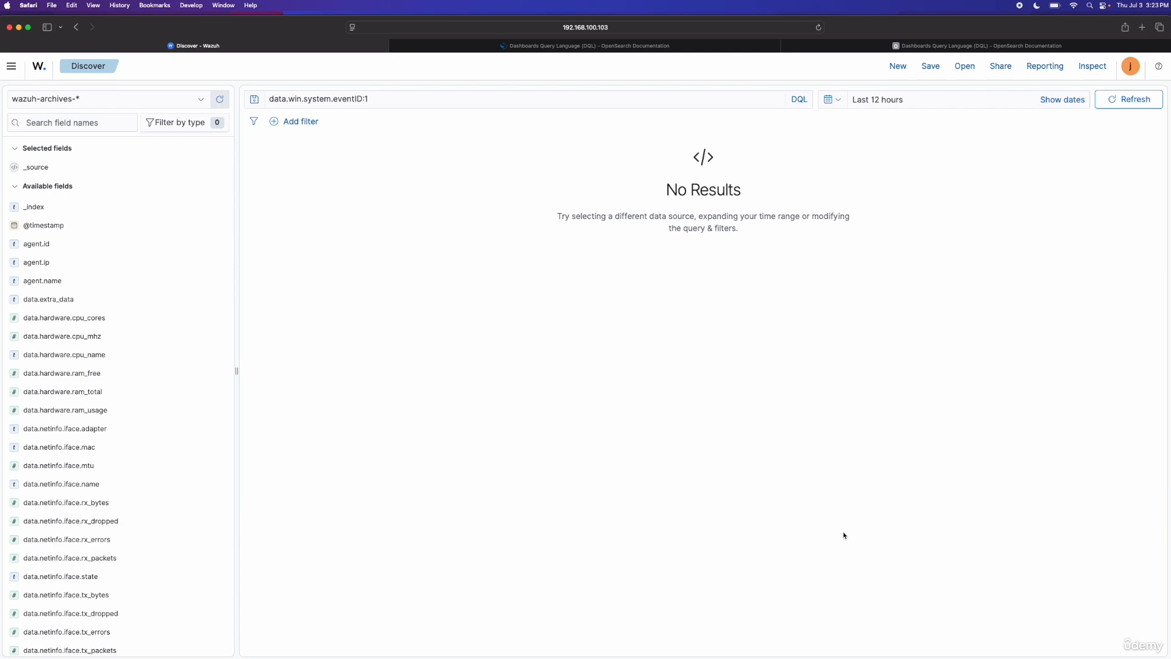
Step: Switch to the remote desktop and examine the Event ID 1 ProcessCreate include rule for powershell.exe in the Sysmon configuration
{"action": "key", "text": "ctrl+Right"}
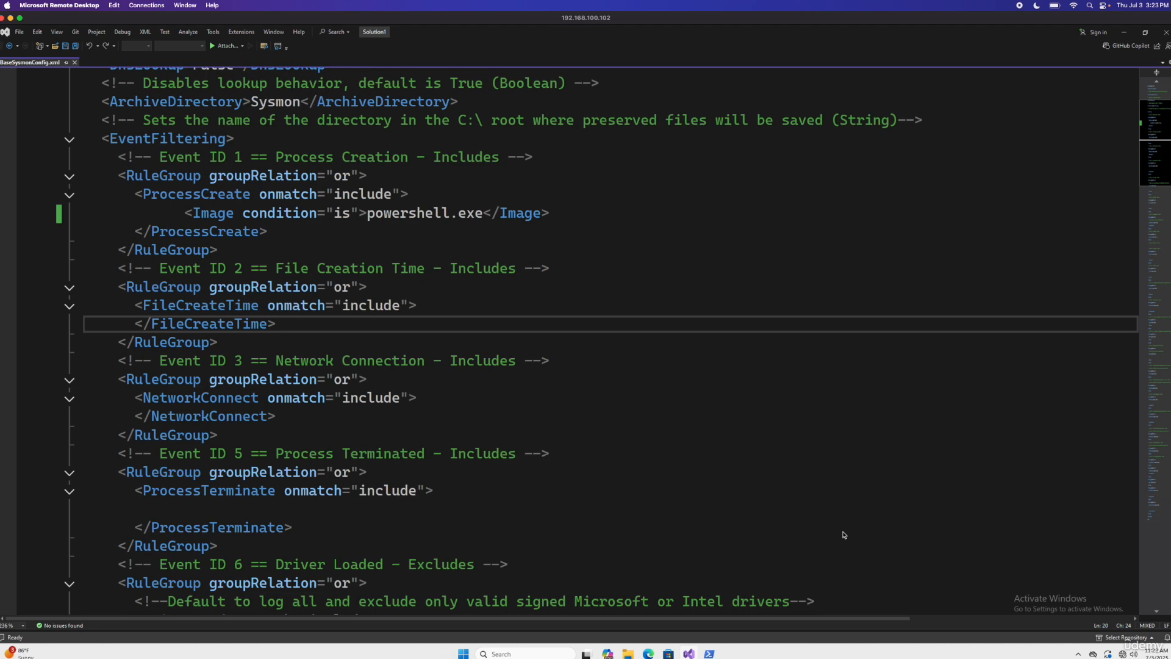
{"action": "double_click", "coordinate": [369, 214]}
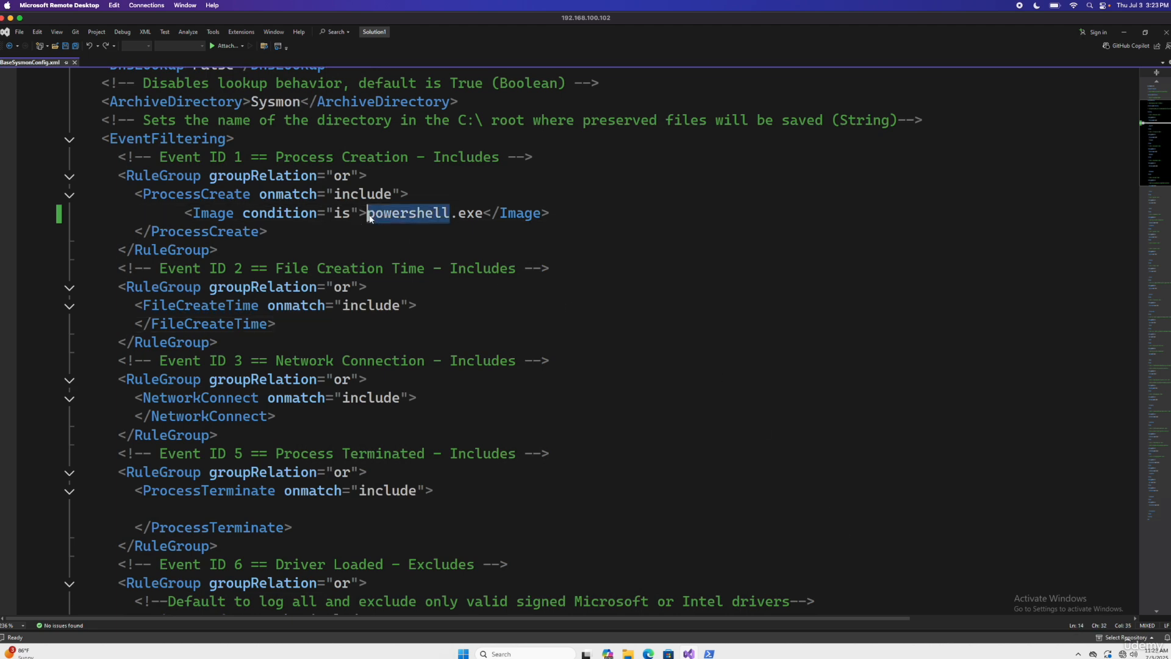
{"action": "double_click", "coordinate": [333, 159]}
{"action": "double_click", "coordinate": [340, 193]}
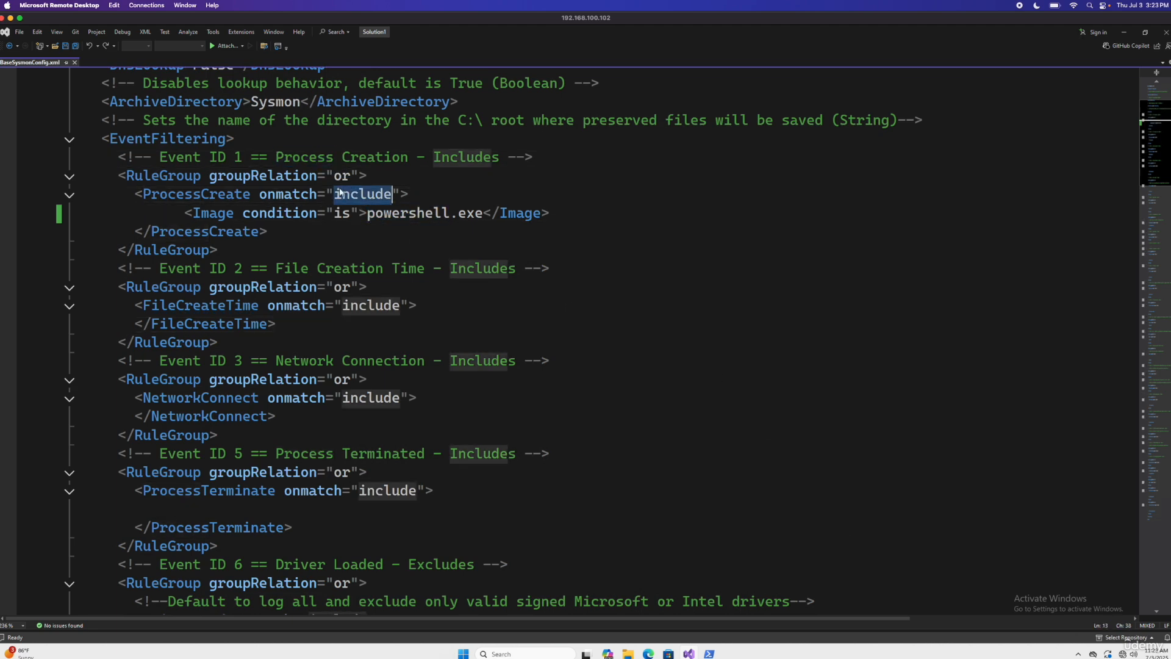
{"action": "double_click", "coordinate": [342, 214]}
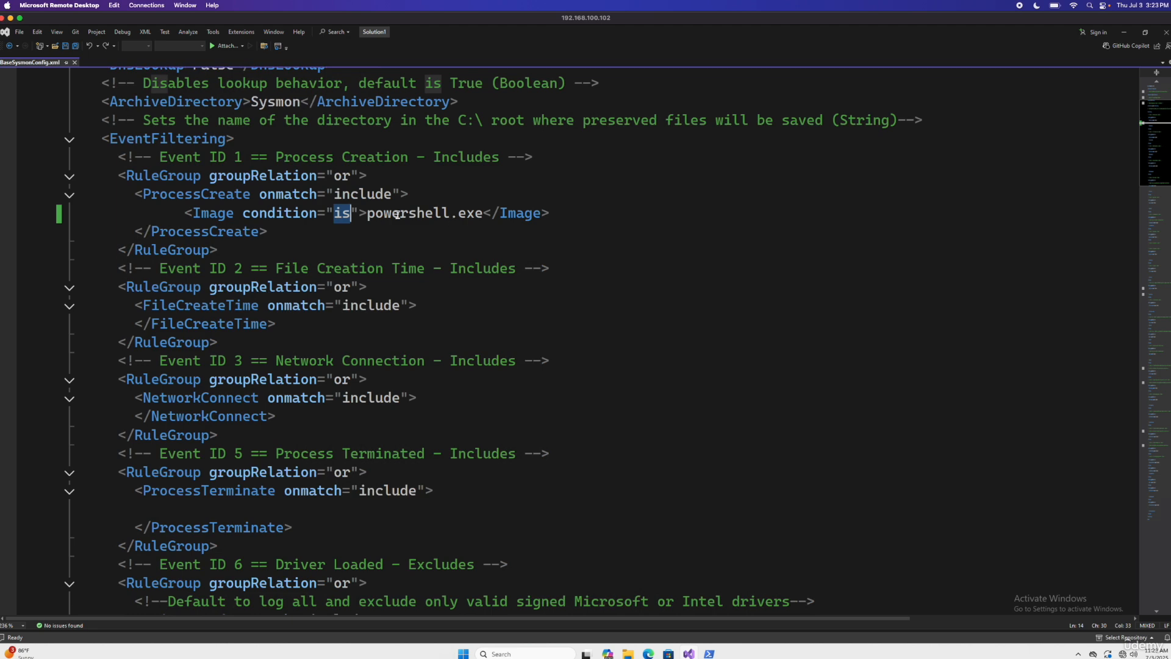
Step: Set the onmatch attribute of the Event ID 1 ProcessCreate rule to exclude
{"action": "double_click", "coordinate": [375, 215]}
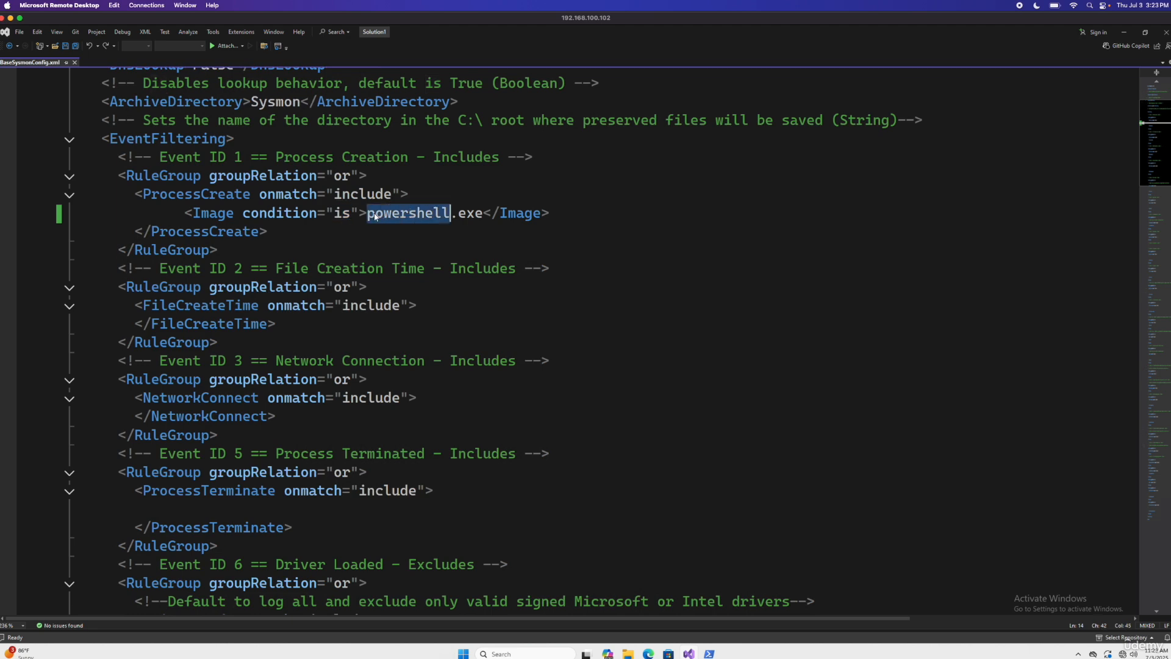
{"action": "double_click", "coordinate": [226, 214]}
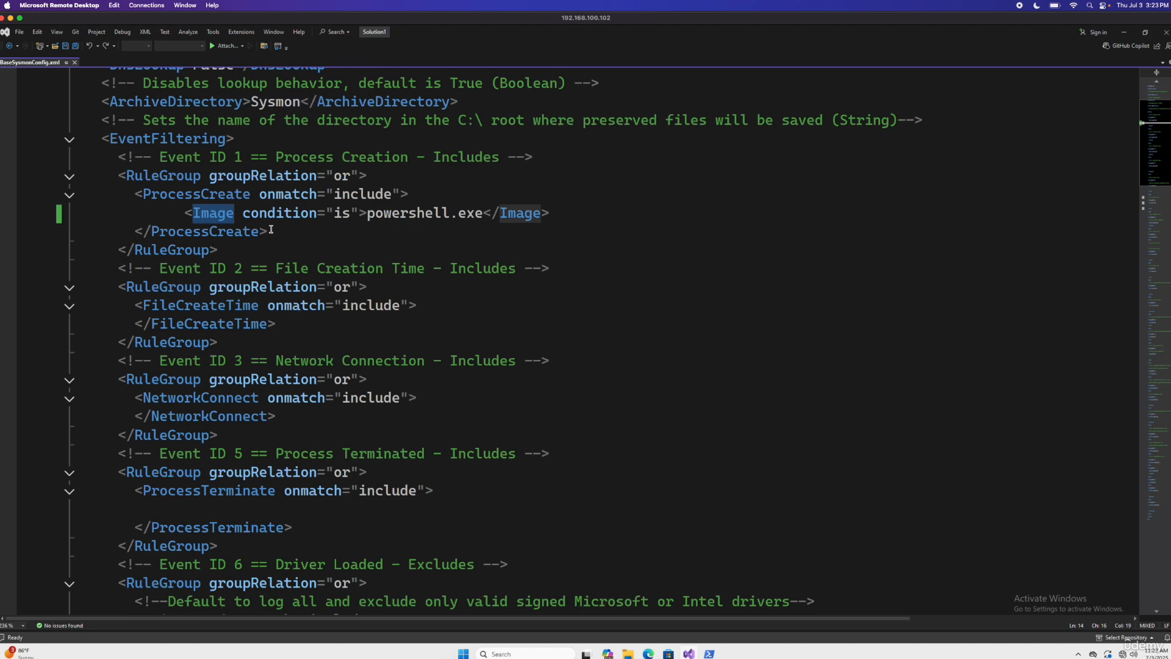
{"action": "double_click", "coordinate": [355, 199]}
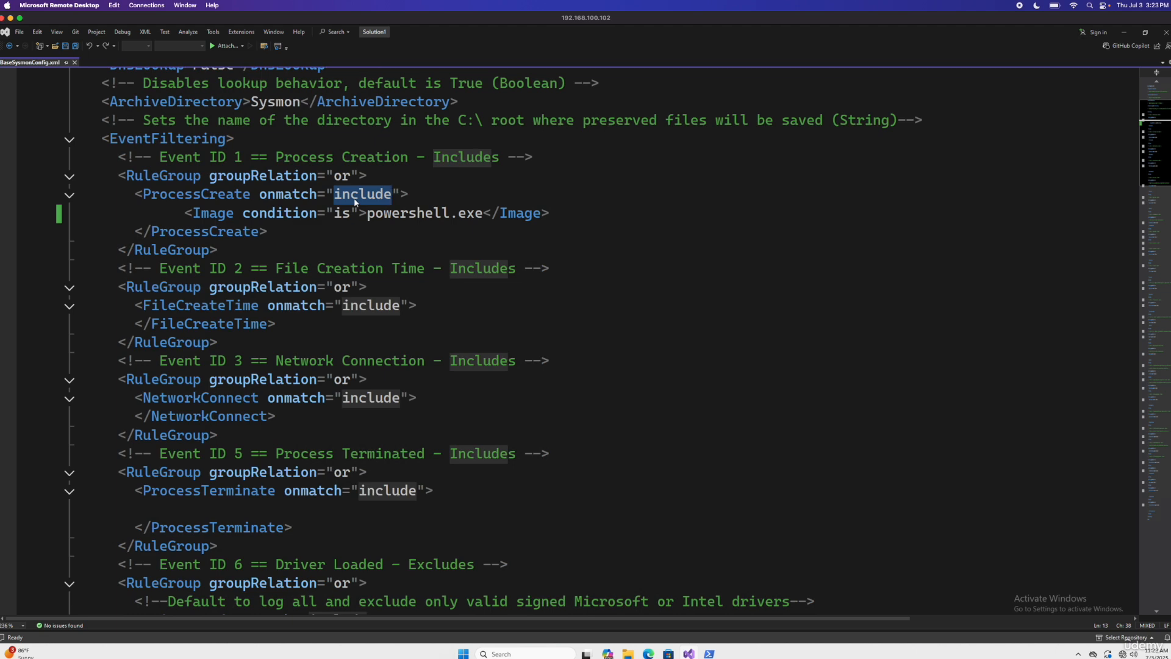
{"action": "type", "text": "exclude"}
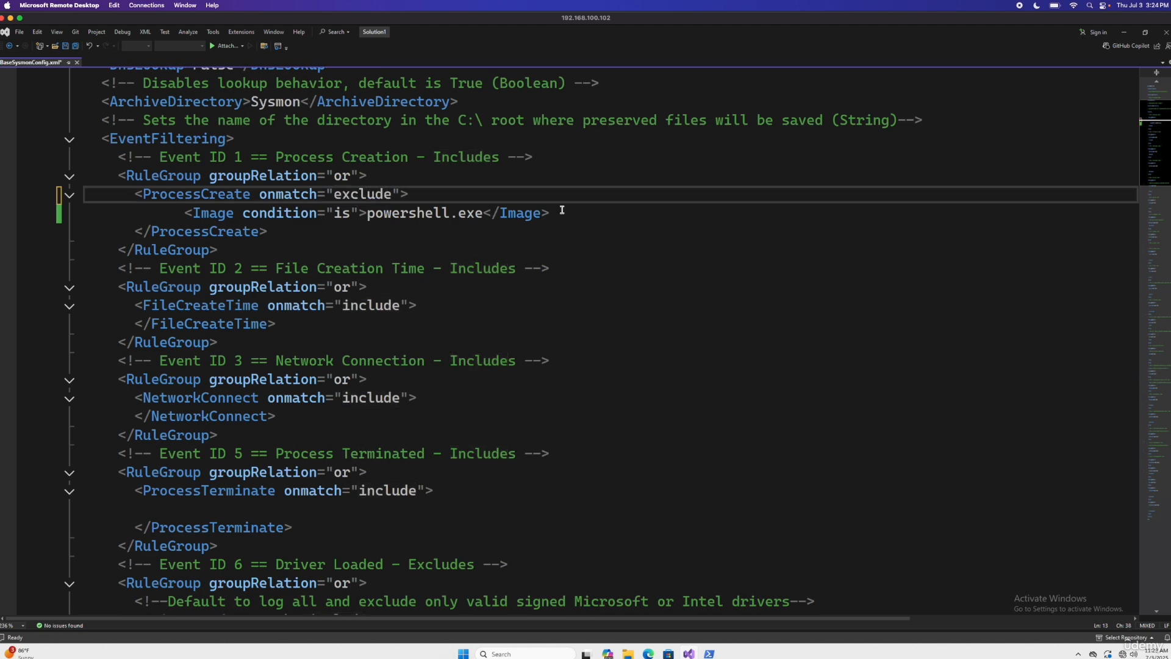
Step: Remove the whole powershell.exe Image condition line from the ProcessCreate rule, leaving no blank line
{"action": "left_click_drag", "start_coordinate": [564, 212], "coordinate": [186, 218]}
{"action": "key", "text": "BackSpace"}
{"action": "key", "text": "BackSpace"}
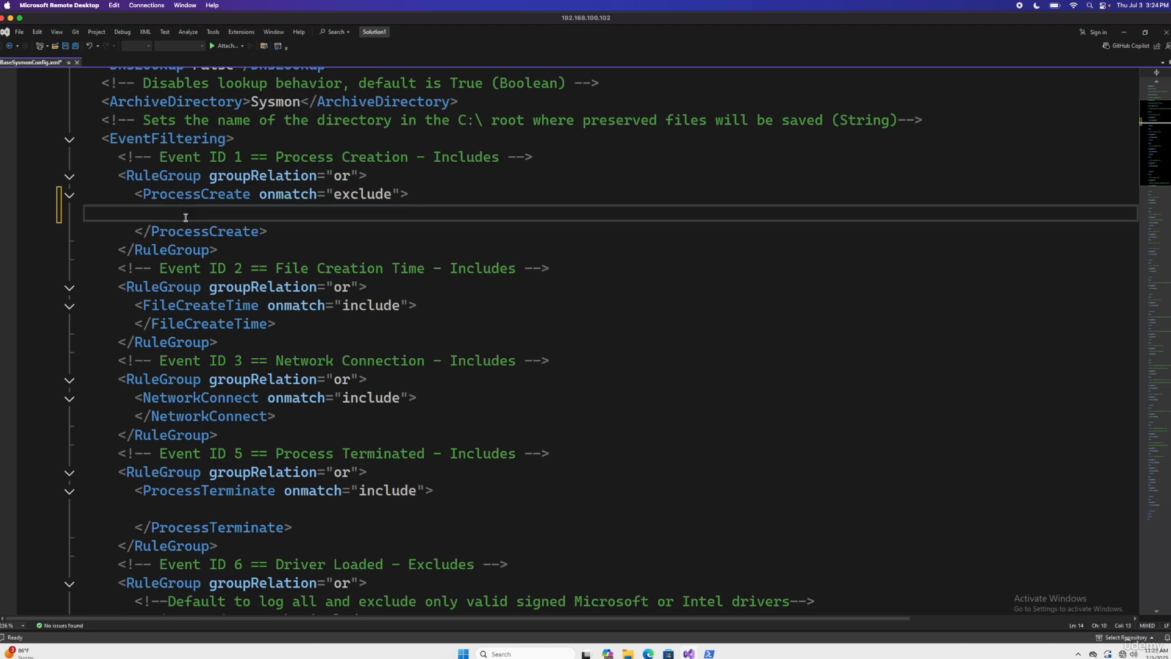
{"action": "key", "text": "BackSpace"}
{"action": "key", "text": "BackSpace"}
{"action": "key", "text": "BackSpace"}
{"action": "key", "text": "BackSpace"}
{"action": "key", "text": "BackSpace"}
{"action": "key", "text": "BackSpace"}
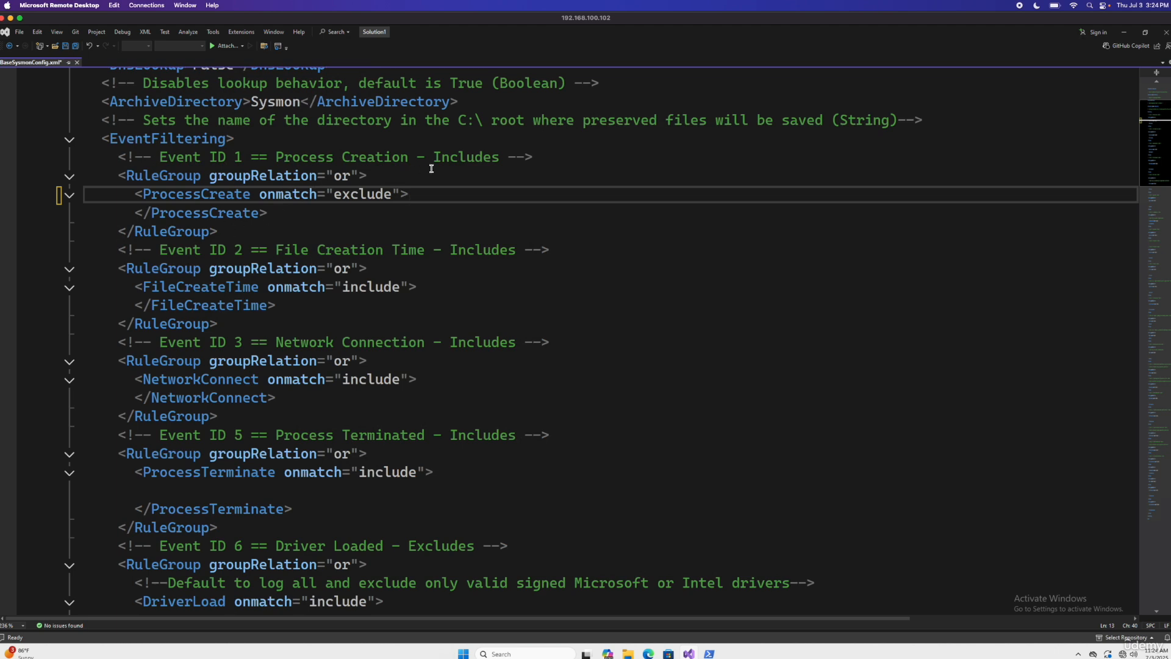
Step: Reword the Event ID 1 Process Creation comment to end in Excludes and save the configuration file
{"action": "double_click", "coordinate": [464, 157]}
{"action": "type", "text": "E"}
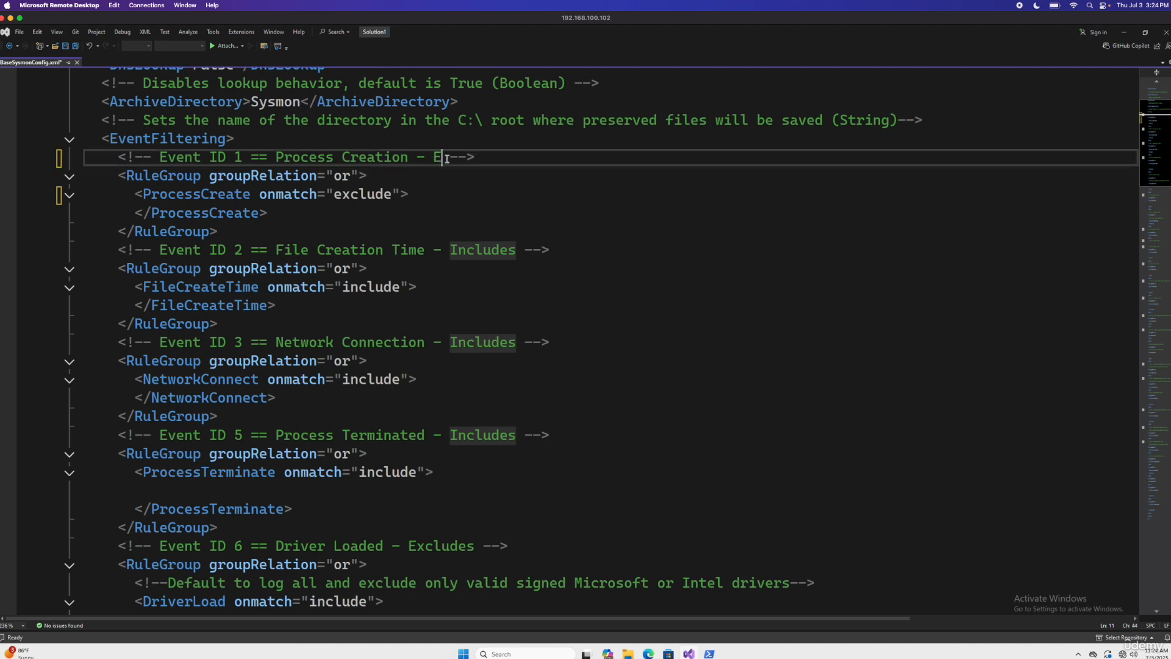
{"action": "type", "text": "xcludes"}
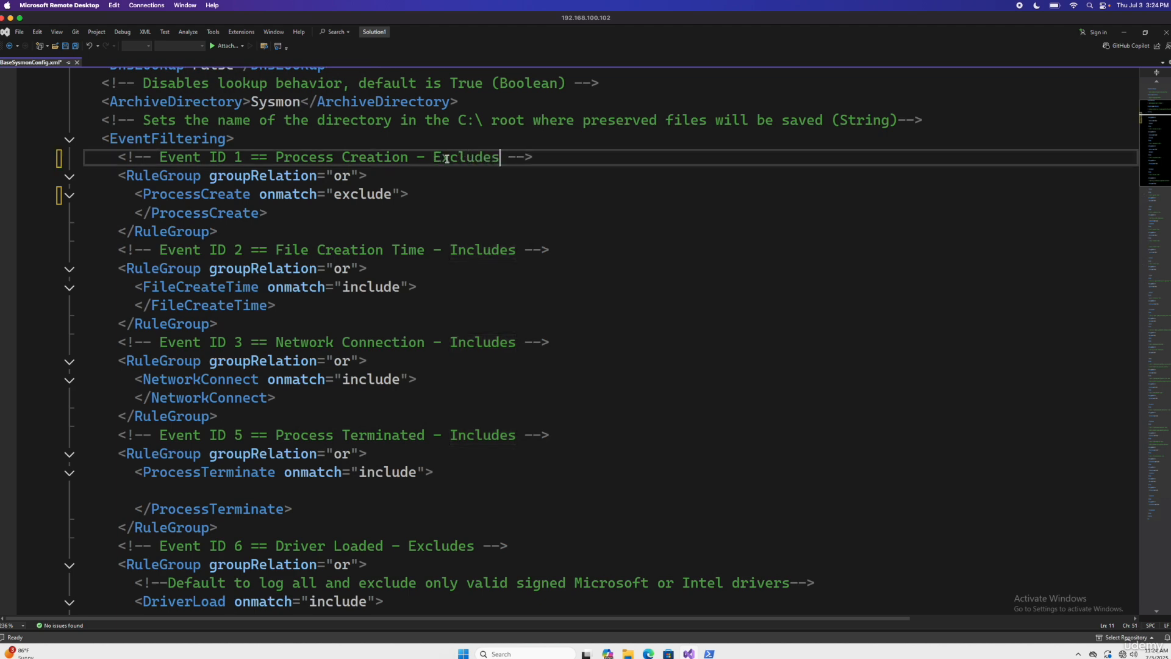
{"action": "left_click", "coordinate": [497, 183]}
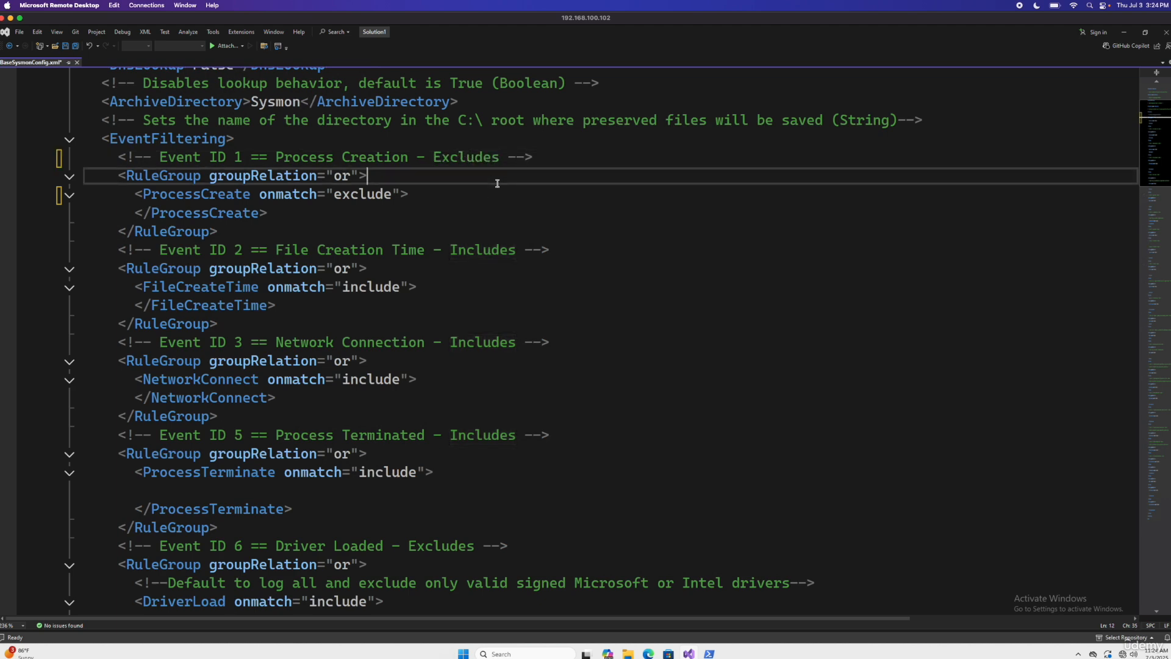
{"action": "key", "text": "ctrl+s"}
Step: Bring up the administrator PowerShell window and list the Downloads directory with dir
{"action": "mouse_move", "coordinate": [708, 653]}
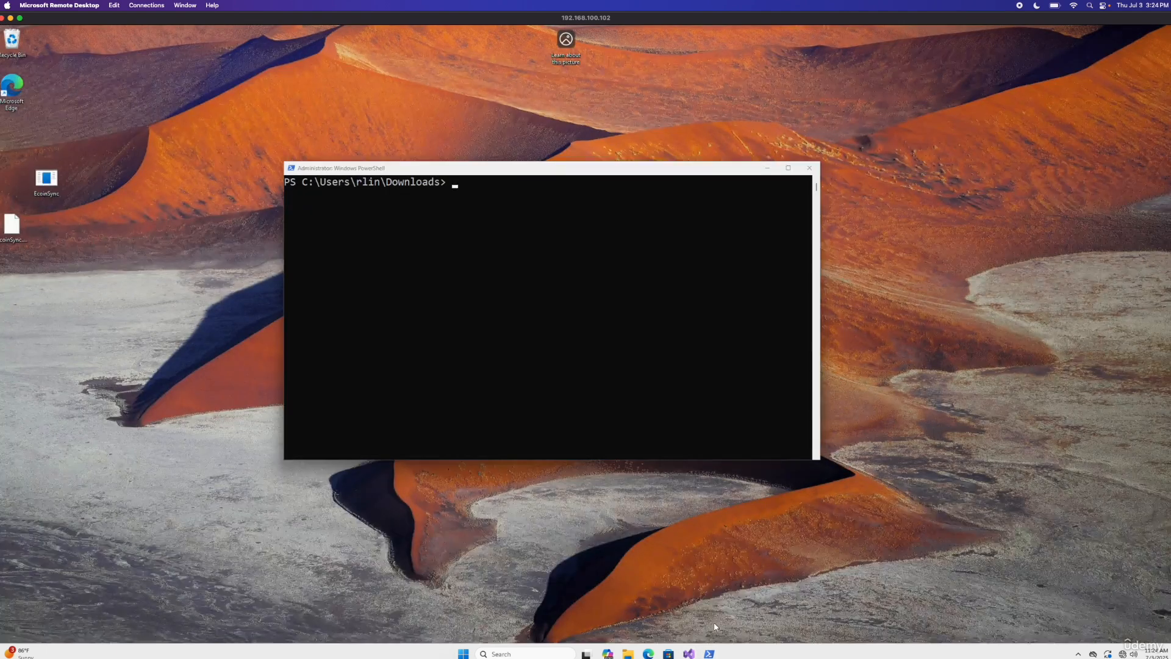
{"action": "left_click", "coordinate": [714, 624]}
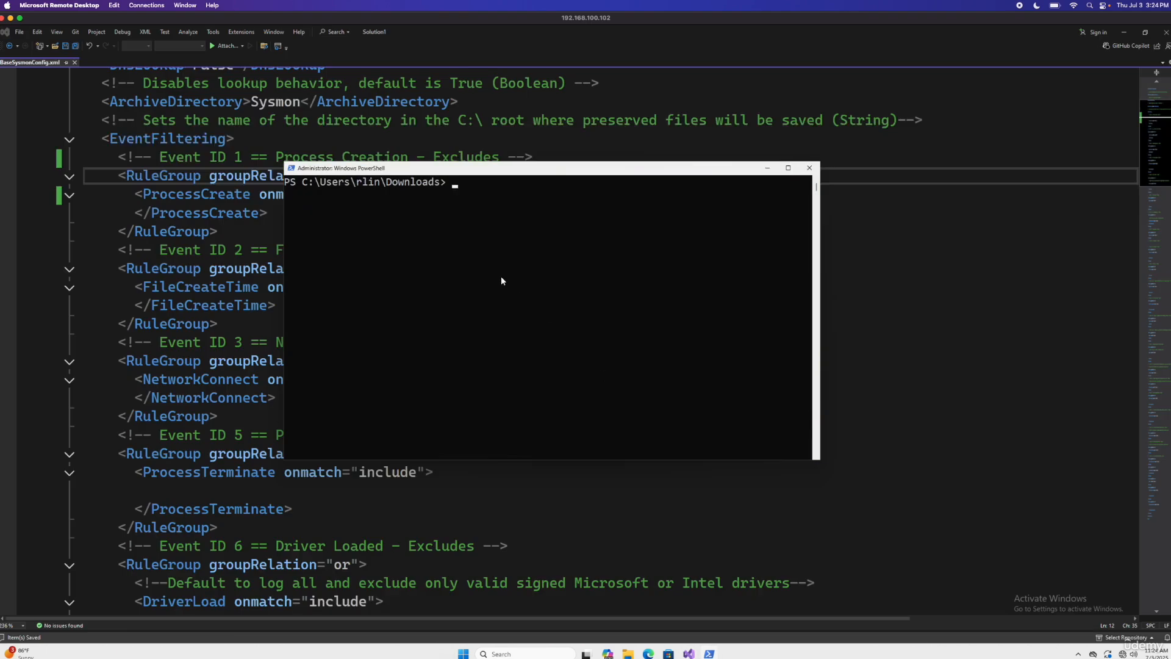
{"action": "left_click_drag", "start_coordinate": [324, 174], "coordinate": [299, 179]}
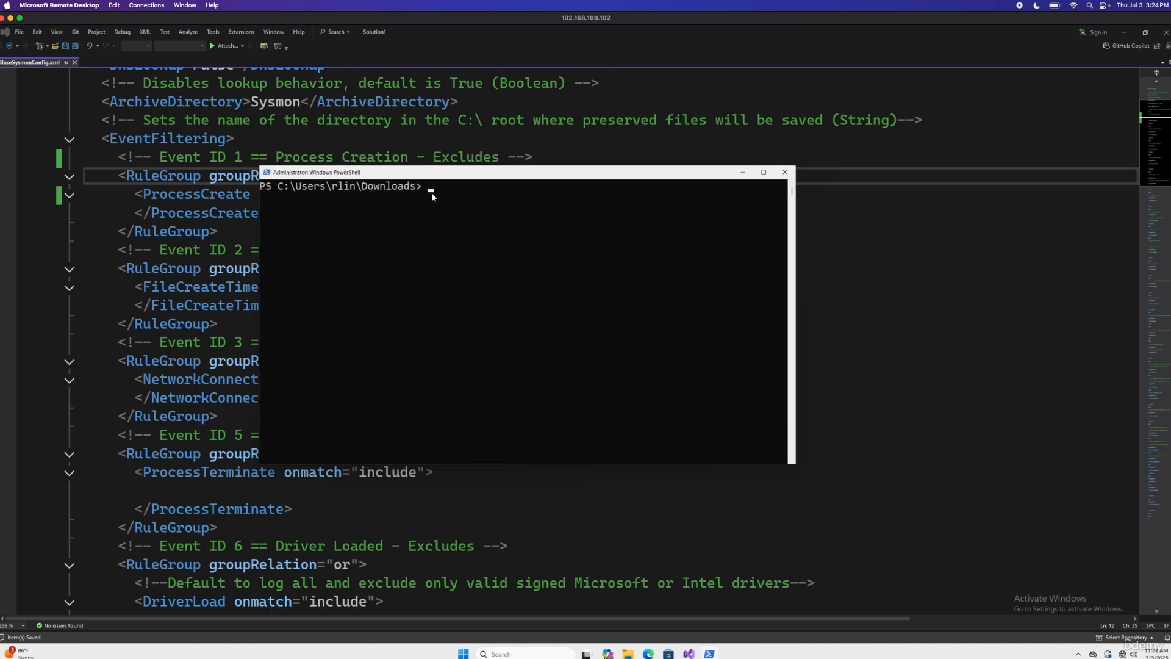
{"action": "left_click", "coordinate": [478, 211]}
{"action": "type", "text": "dir"}
{"action": "key", "text": "Return"}
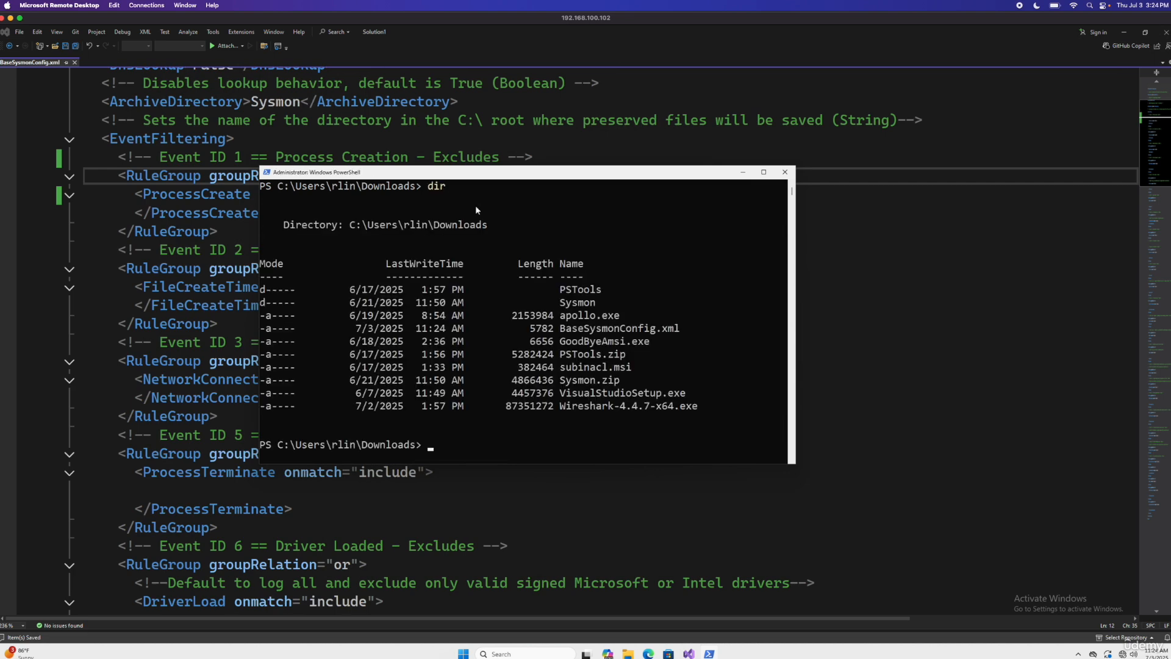
Step: Load the edited configuration by running Sysmon64.exe -c .\BaseSysmonConfig.xml and check the command's output
{"action": "double_click", "coordinate": [601, 332]}
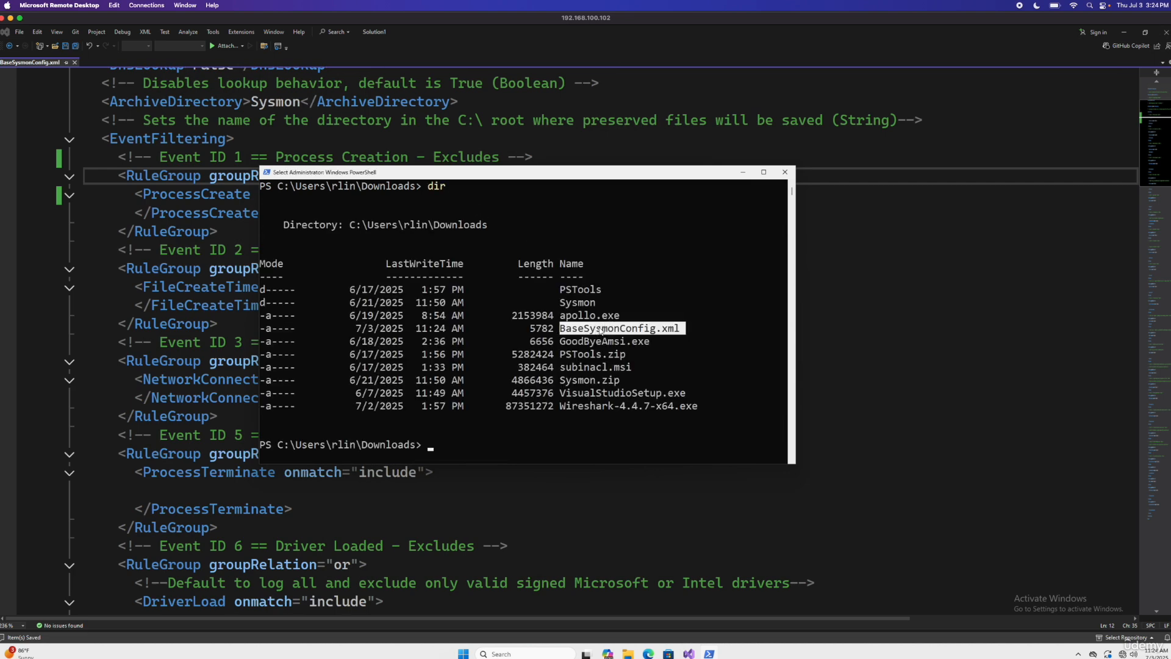
{"action": "right_click", "coordinate": [654, 328]}
{"action": "type", "text": "s> Sysmon"}
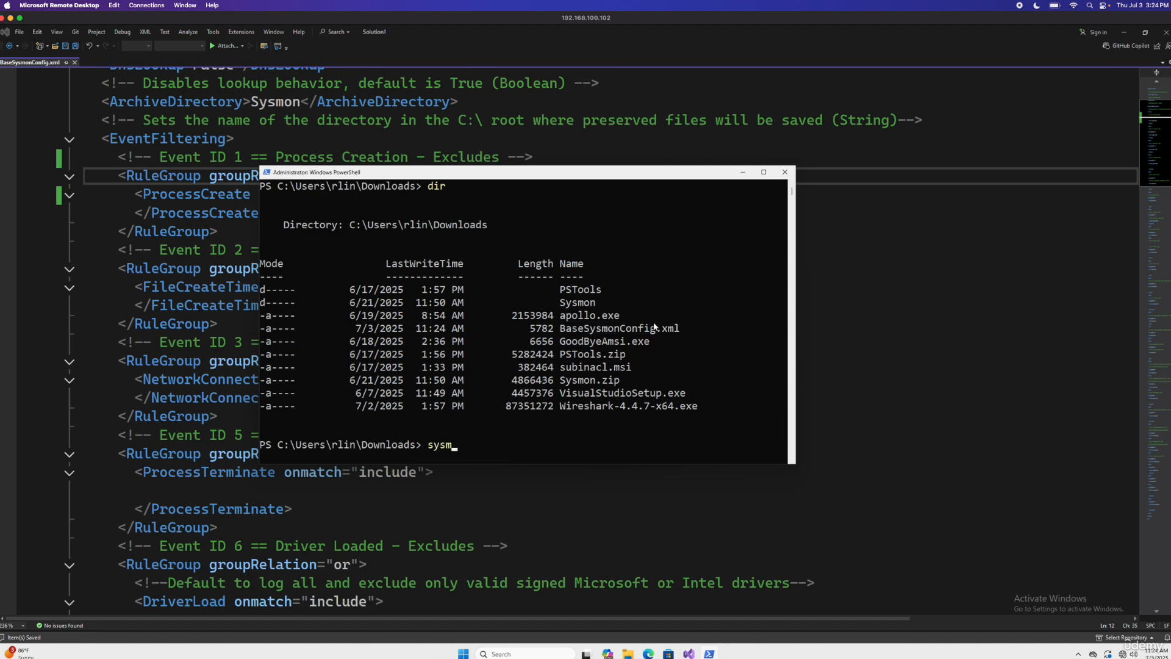
{"action": "type", "text": "64"}
{"action": "key", "text": "Tab"}
{"action": "type", "text": "-c"}
{"action": "type", "text": ".\\Bas"}
{"action": "key", "text": "Tab"}
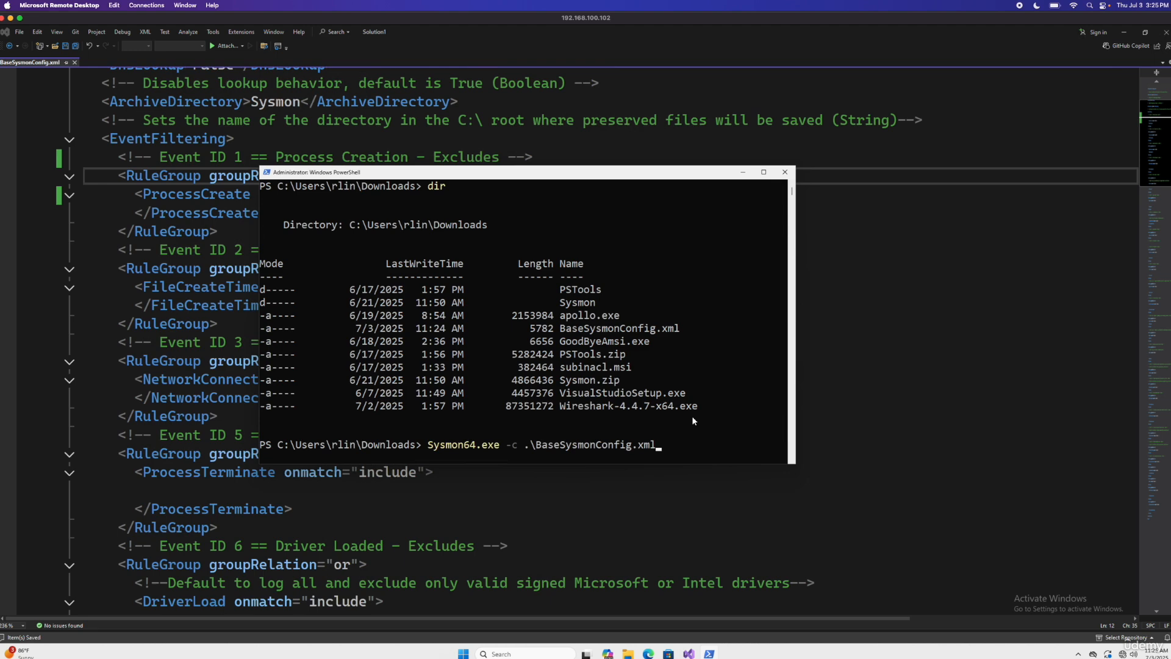
{"action": "key", "text": "Return"}
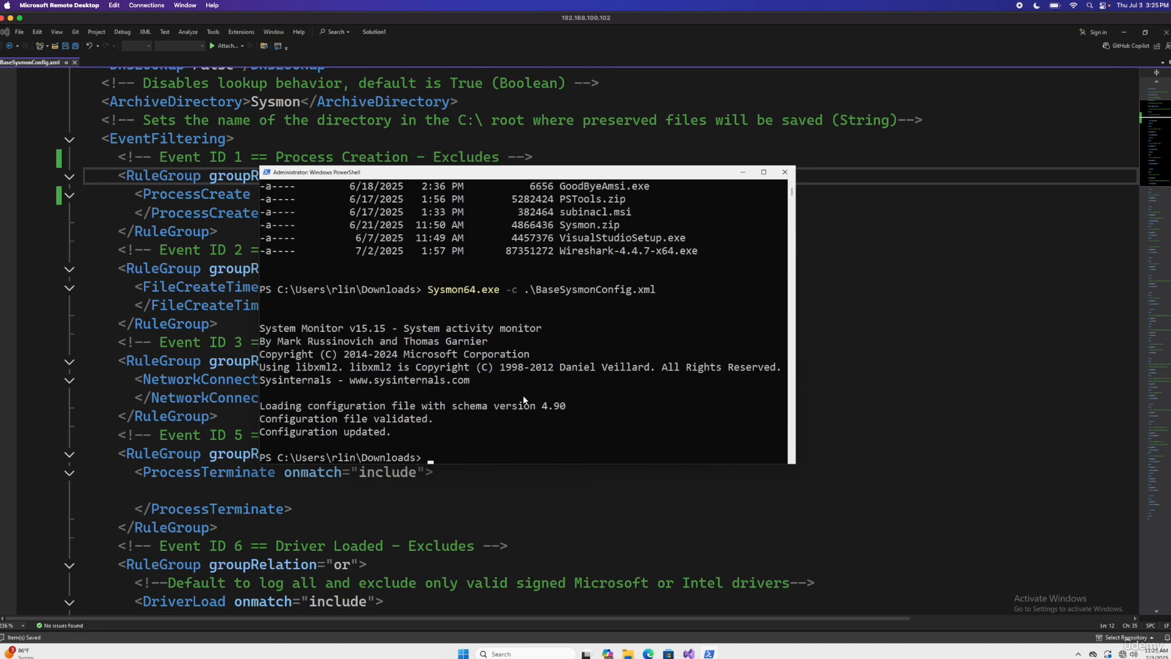
{"action": "double_click", "coordinate": [474, 407]}
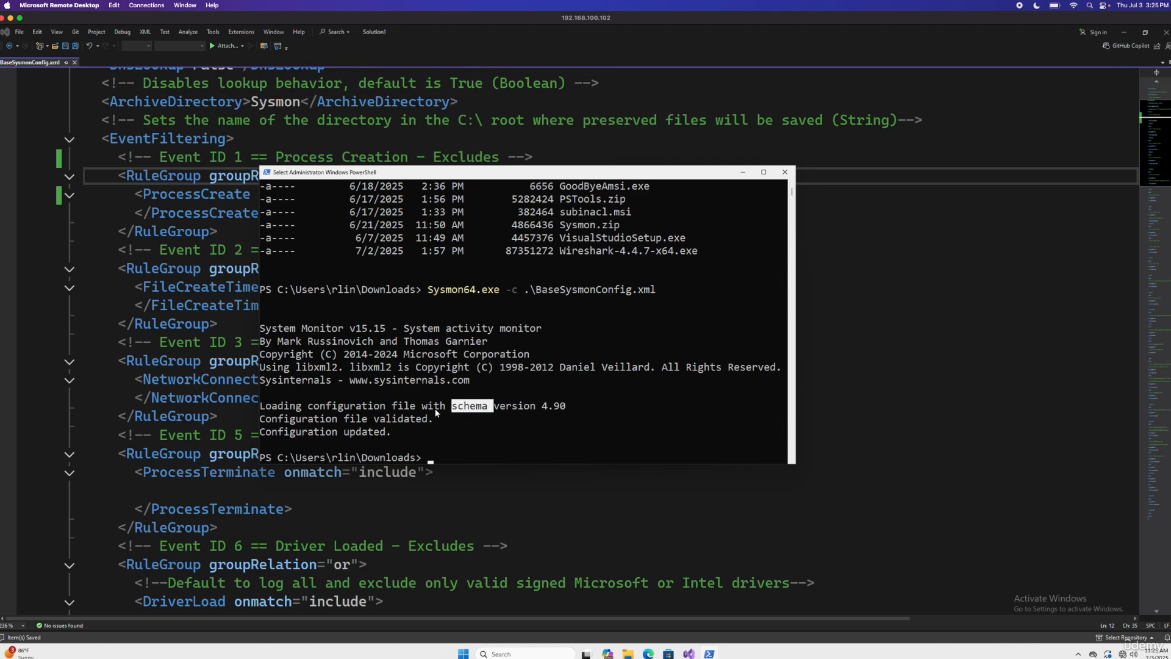
{"action": "double_click", "coordinate": [340, 420]}
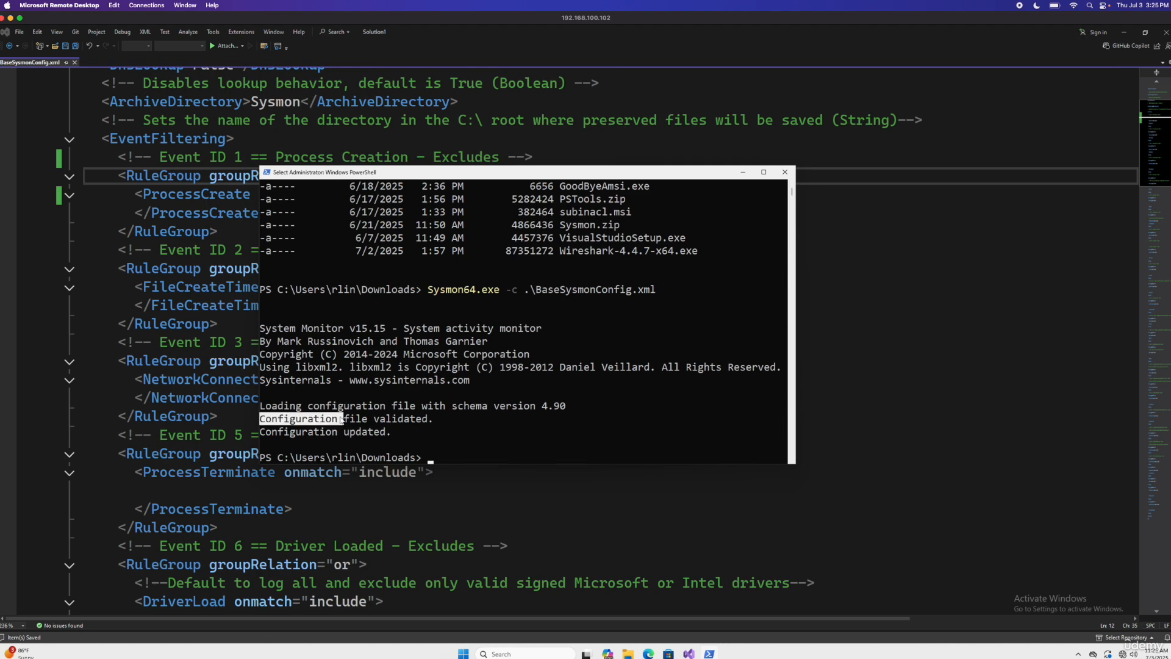
{"action": "double_click", "coordinate": [404, 421]}
{"action": "double_click", "coordinate": [296, 434]}
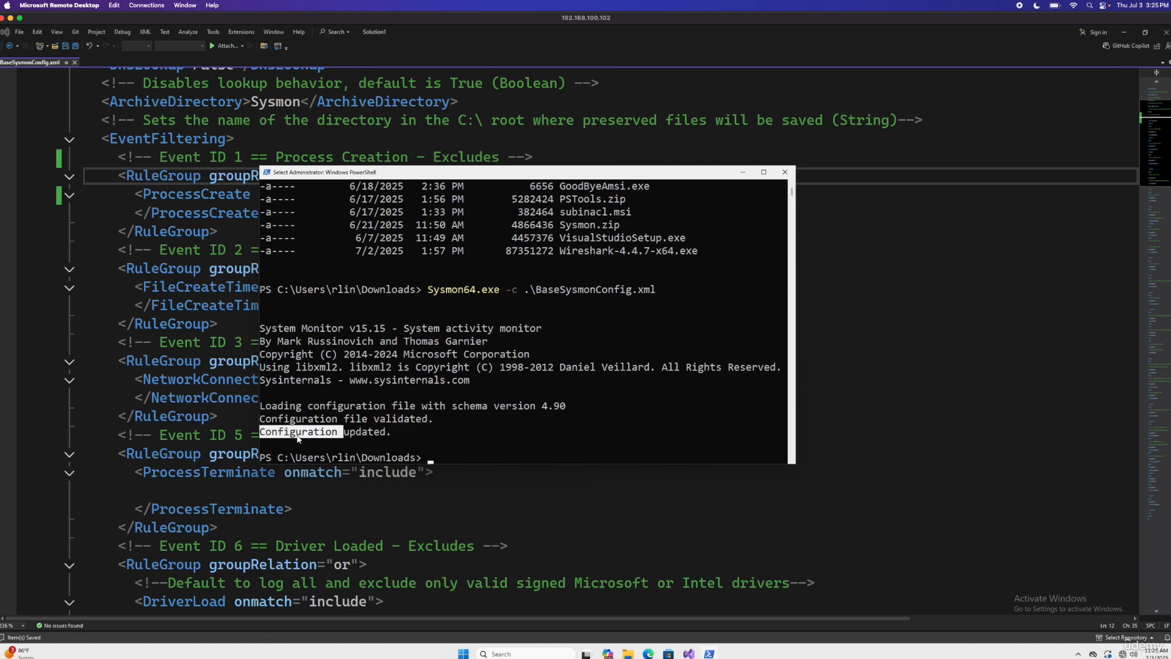
{"action": "double_click", "coordinate": [373, 433]}
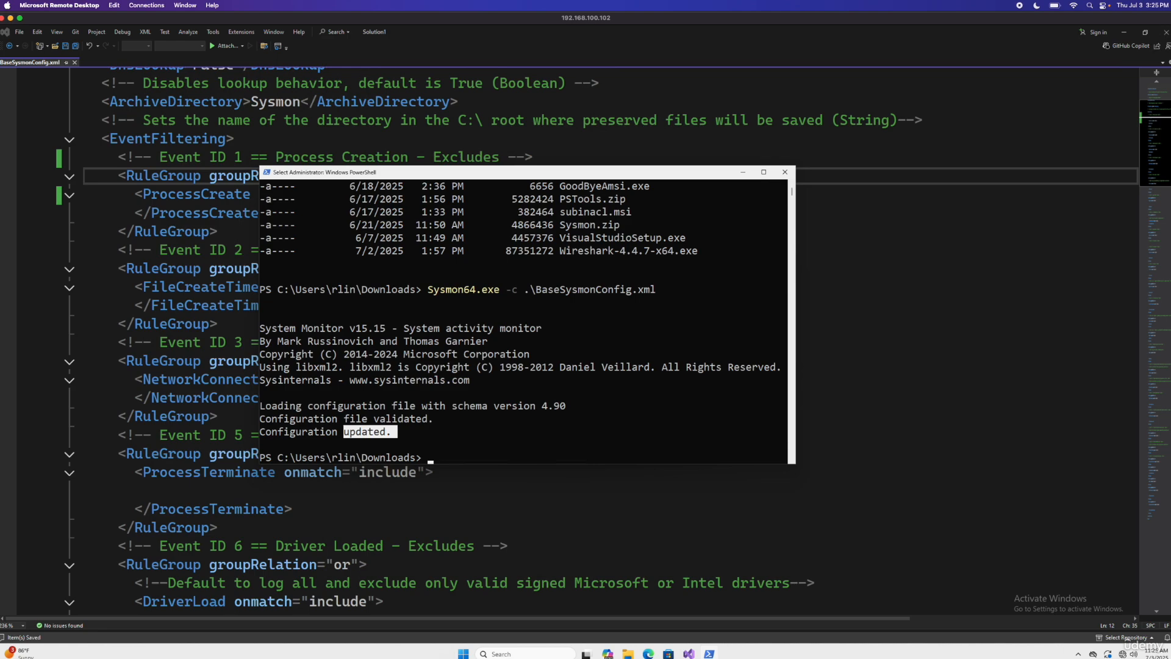
Step: Switch to Wazuh Discover and repeatedly refresh the data.win.system.eventID:1 query to look for new process creation events
{"action": "key", "text": "ctrl+Left"}
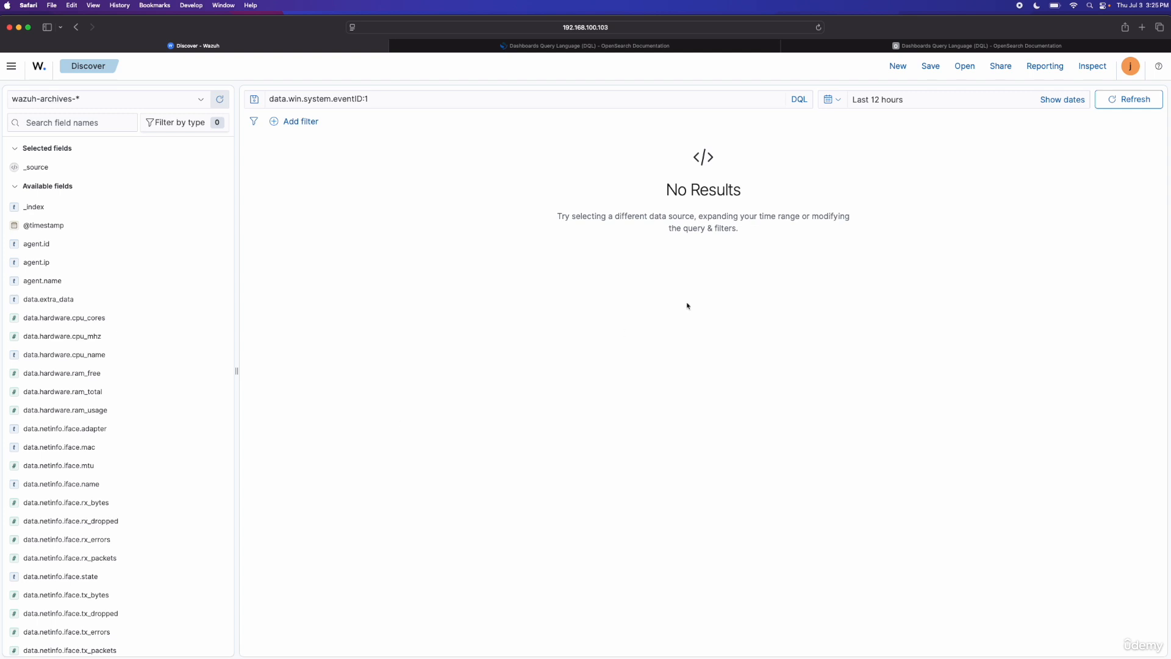
{"action": "left_click", "coordinate": [1134, 101]}
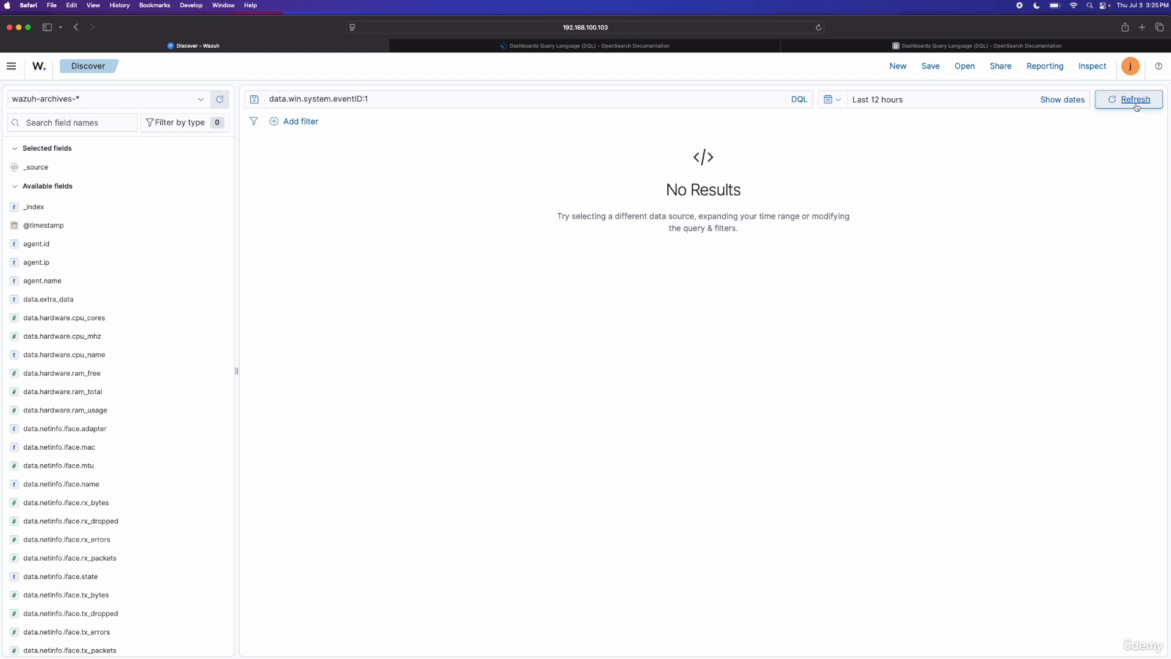
{"action": "left_click", "coordinate": [1135, 105]}
{"action": "left_click", "coordinate": [1134, 102]}
{"action": "left_click", "coordinate": [1135, 101]}
{"action": "left_click", "coordinate": [1134, 101]}
{"action": "left_click", "coordinate": [1134, 100]}
{"action": "left_click", "coordinate": [1135, 101]}
{"action": "left_click", "coordinate": [1135, 101]}
{"action": "left_click", "coordinate": [1135, 101]}
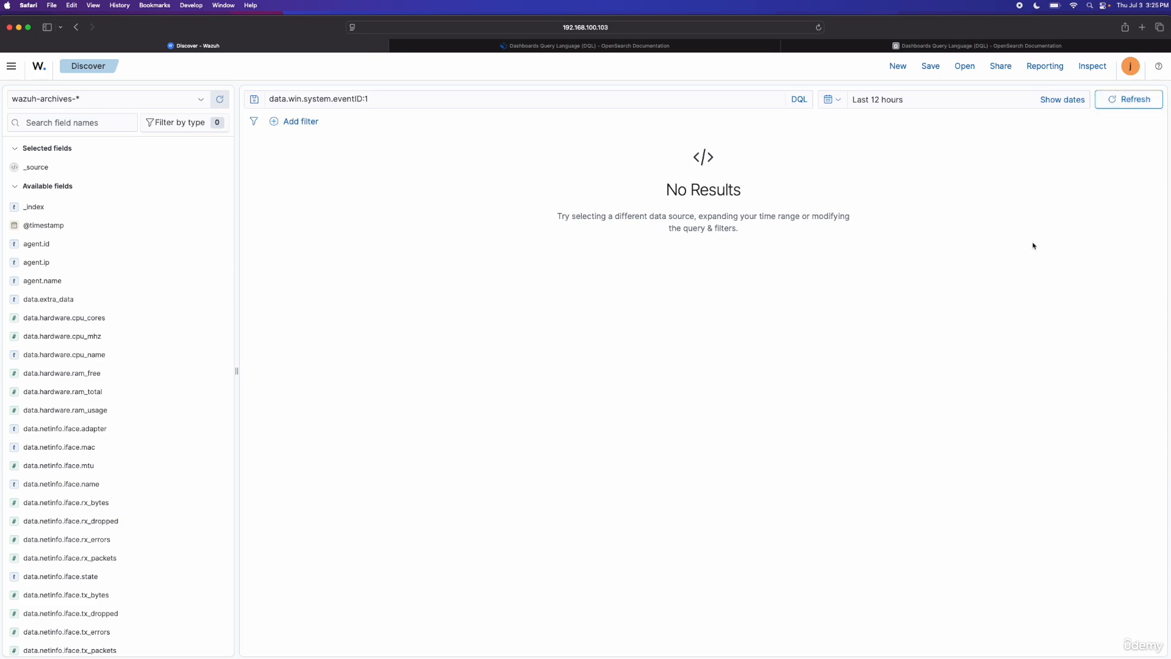
Step: Return to the remote desktop and move the PowerShell window clear of the ProcessCreate exclude rule
{"action": "key", "text": "ctrl+Right"}
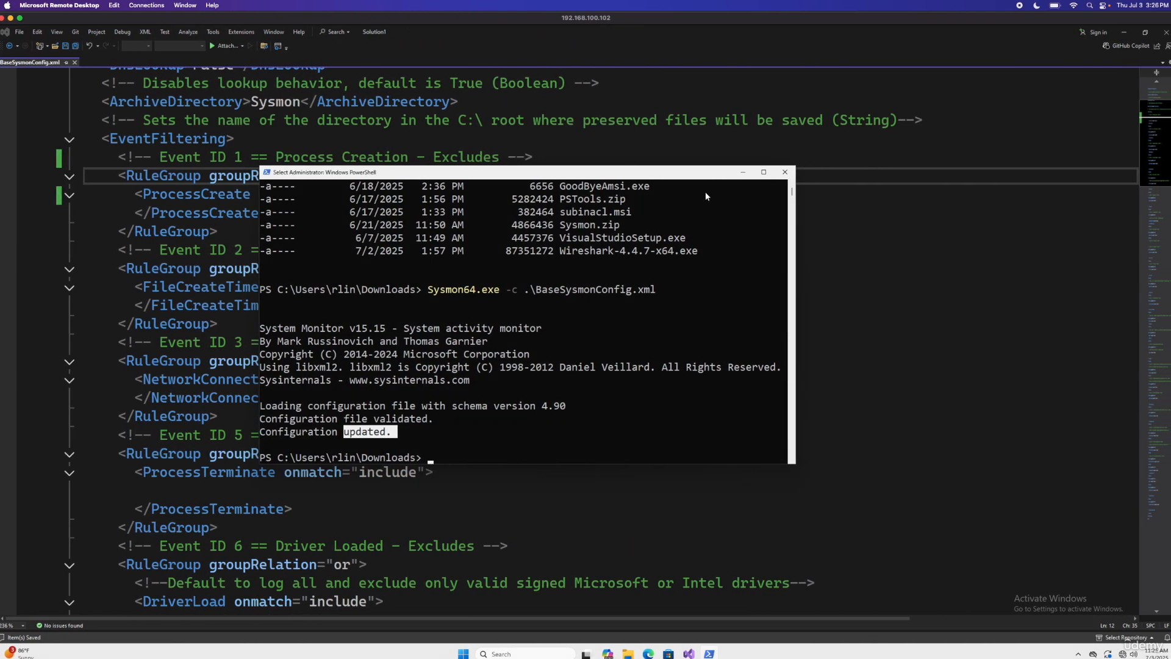
{"action": "left_click", "coordinate": [727, 178]}
{"action": "left_click_drag", "start_coordinate": [728, 181], "coordinate": [949, 243]}
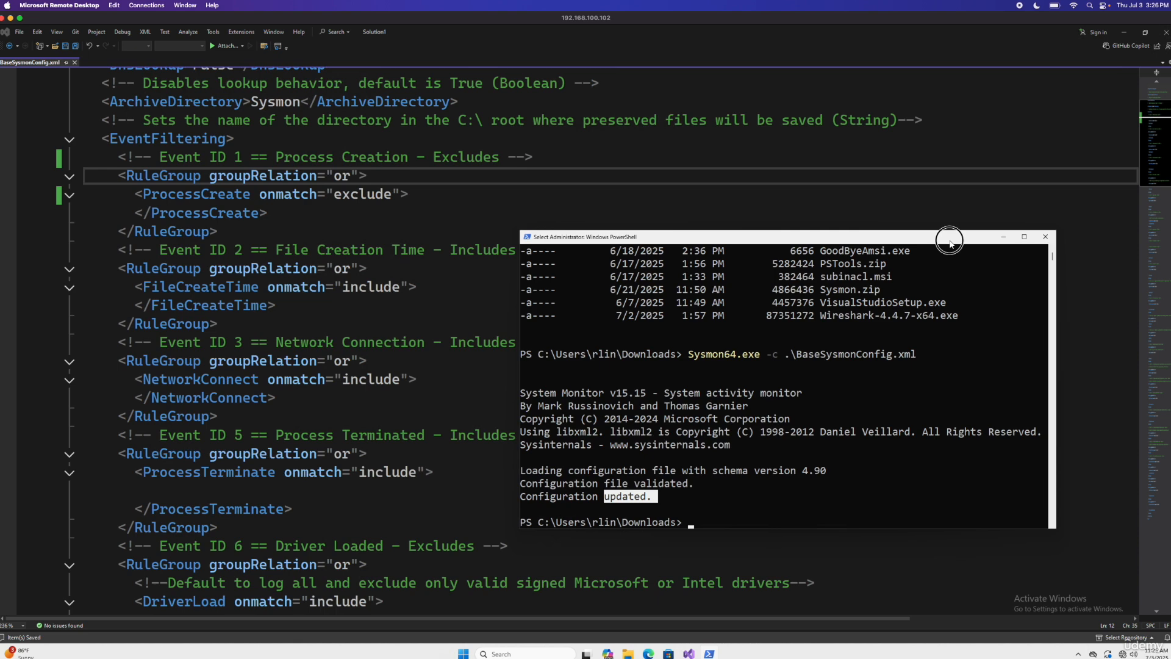
{"action": "left_click_drag", "start_coordinate": [949, 243], "coordinate": [838, 198]}
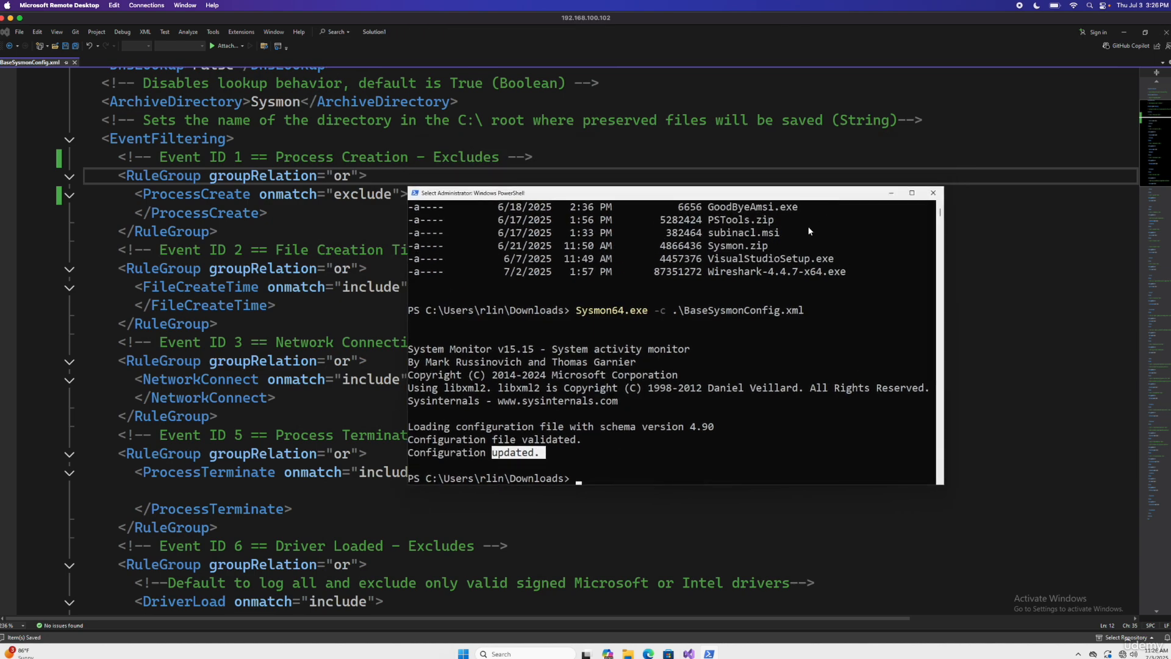
Step: Go back to Wazuh Discover and refresh the Event ID 1 query again
{"action": "key", "text": "ctrl+Left"}
{"action": "left_click", "coordinate": [1132, 98]}
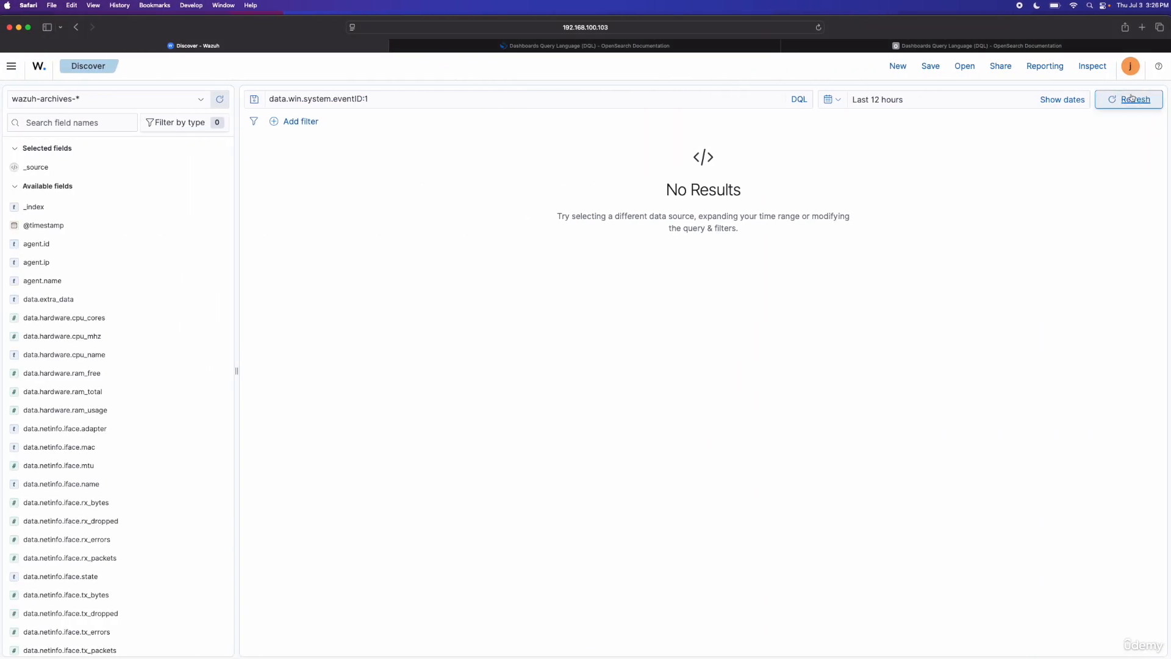
{"action": "left_click", "coordinate": [1128, 106]}
{"action": "left_click", "coordinate": [1127, 106]}
Step: Switch to the remote desktop, launch Event Viewer from PowerShell with eventvwr, and start expanding its log tree
{"action": "key", "text": "ctrl+Right"}
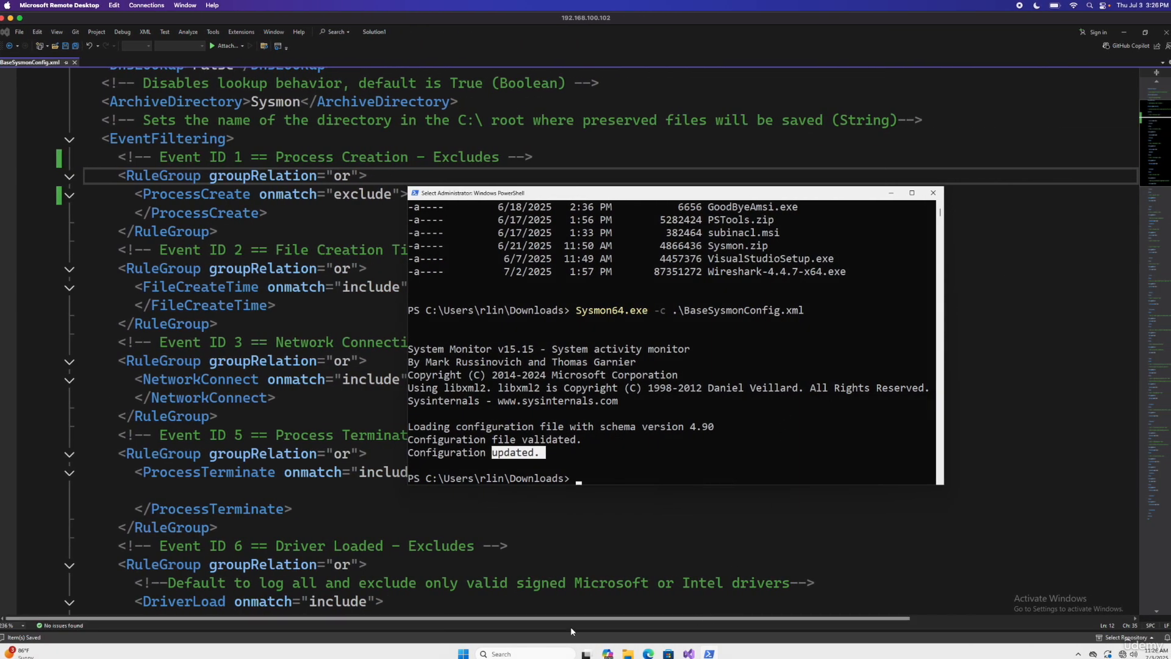
{"action": "left_click", "coordinate": [522, 651]}
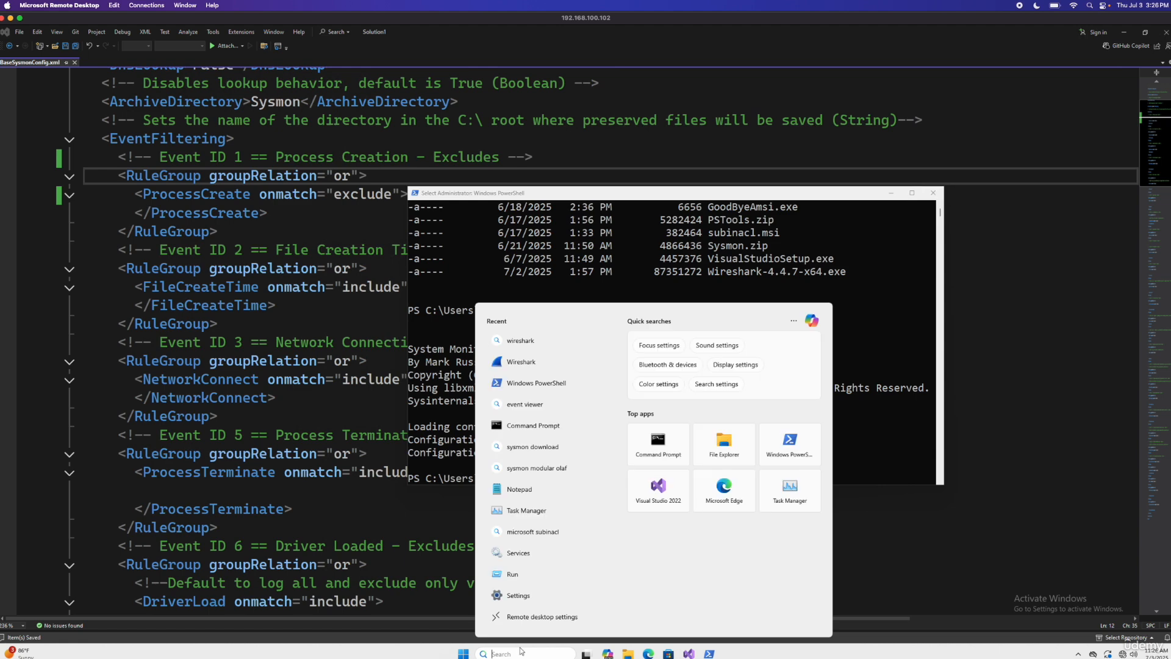
{"action": "left_click", "coordinate": [707, 644]}
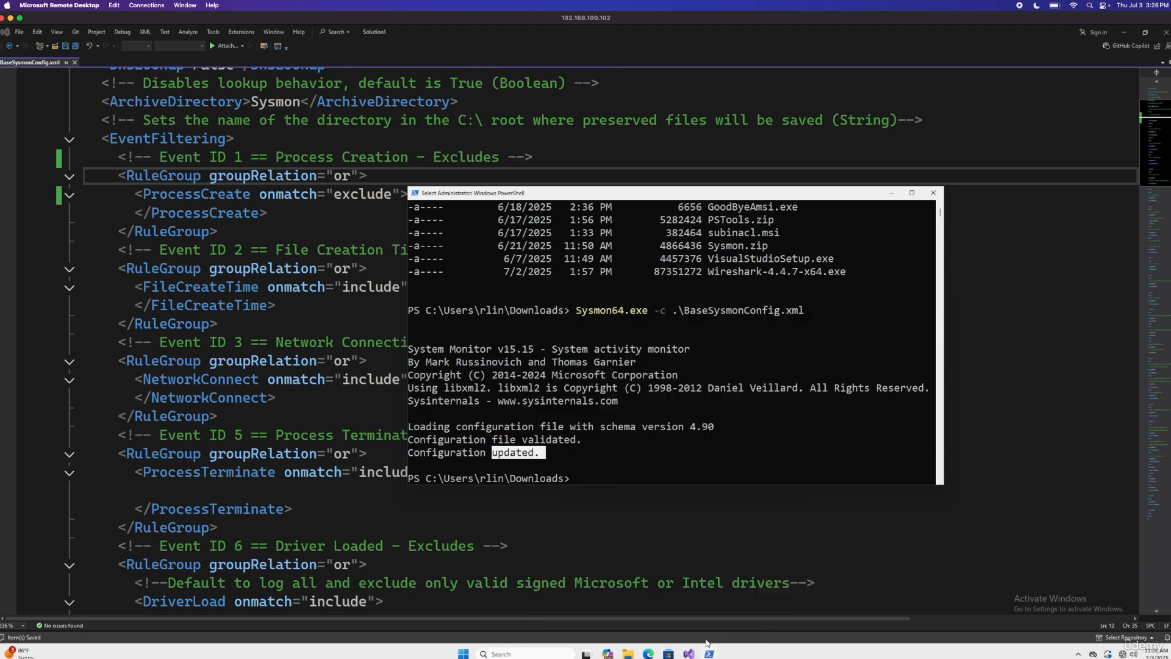
{"action": "left_click", "coordinate": [604, 472]}
{"action": "type", "text": "e"}
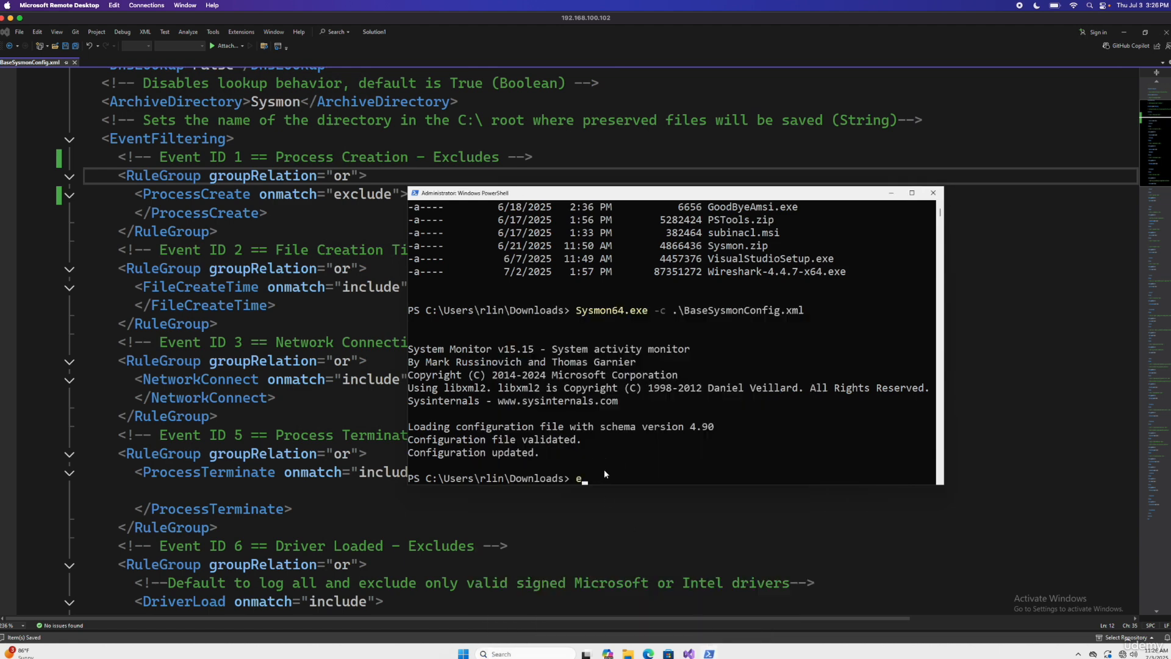
{"action": "type", "text": "ventvwr"}
{"action": "key", "text": "Return"}
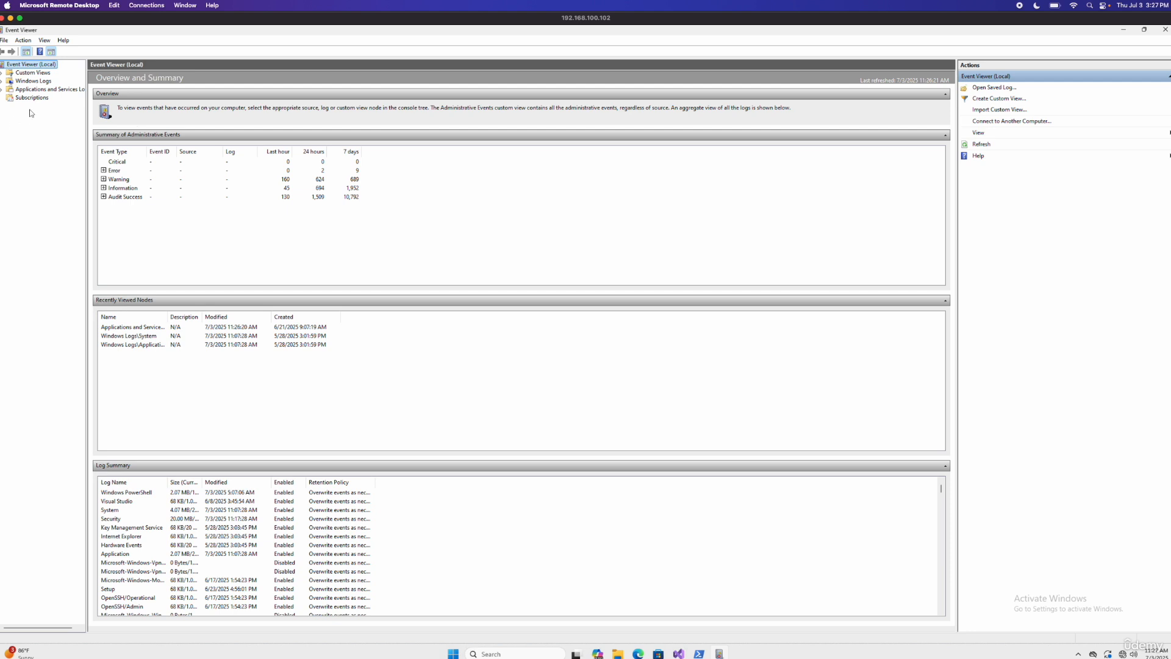
{"action": "left_click", "coordinate": [2, 81]}
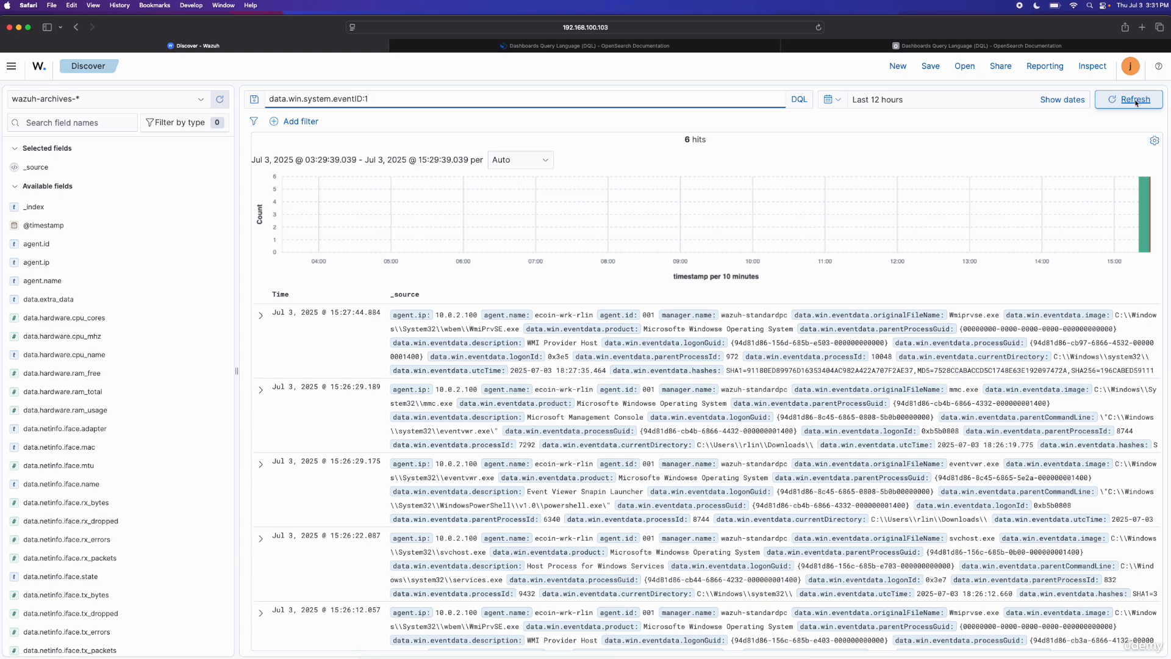
Step: In Wazuh Discover, expand the newest Event ID 1 hit and compare its data.win.eventdata.commandLine with the Sysmon event in Event Viewer
{"action": "left_click", "coordinate": [261, 316]}
{"action": "scroll", "coordinate": [541, 401], "scroll_direction": "down", "scroll_amount": 4}
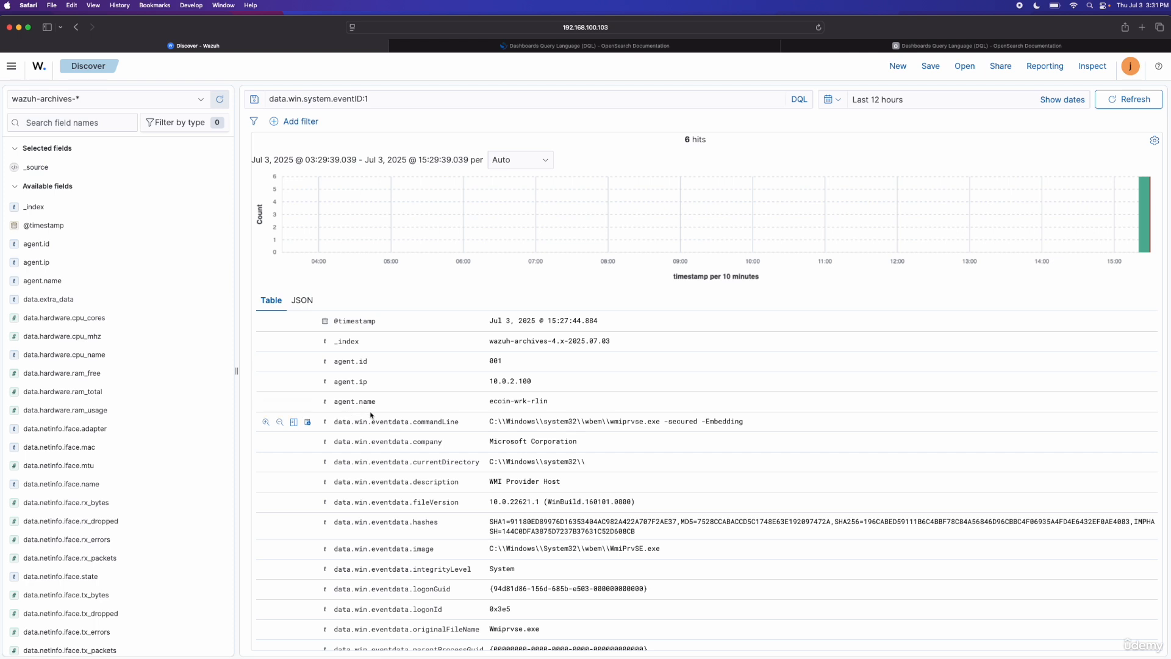
{"action": "left_click_drag", "start_coordinate": [571, 402], "coordinate": [335, 424]}
{"action": "left_click", "coordinate": [465, 423]}
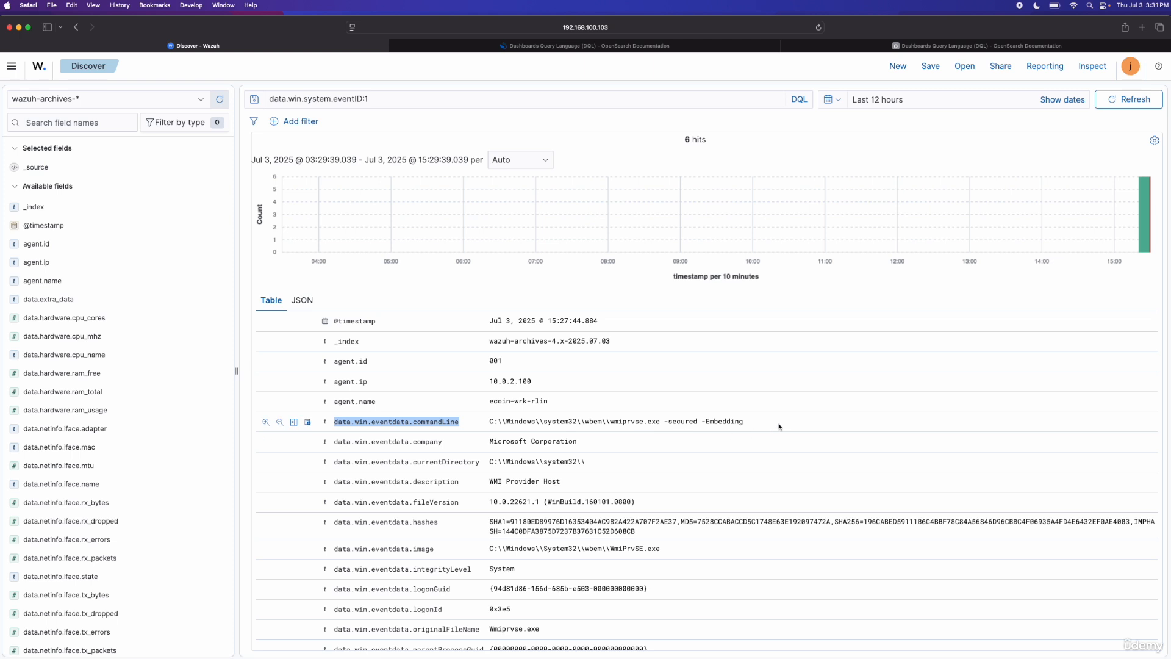
{"action": "left_click_drag", "start_coordinate": [775, 420], "coordinate": [488, 425]}
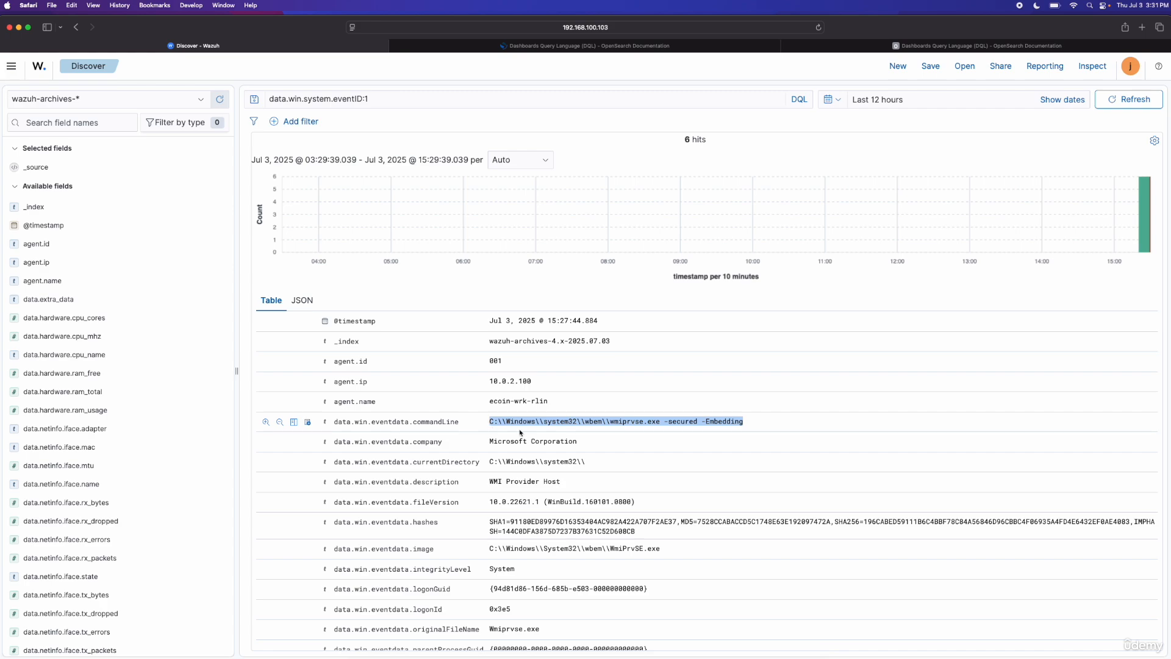
{"action": "key", "text": "ctrl+Right"}
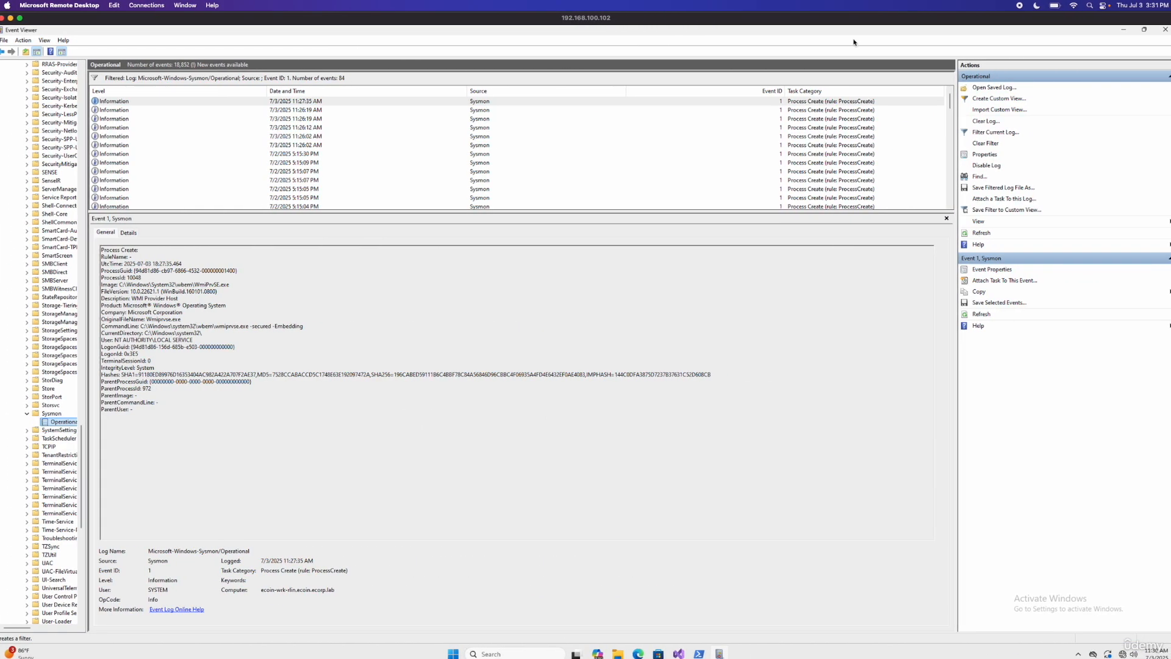
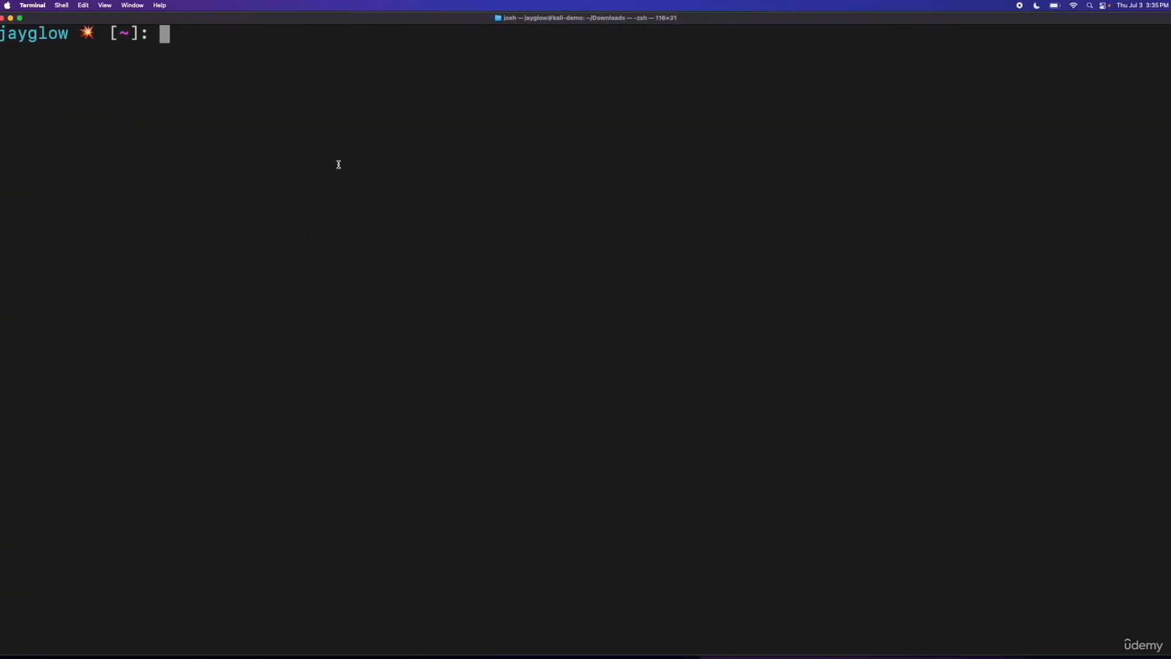
{"action": "type", "text": "ssh jayglow"}
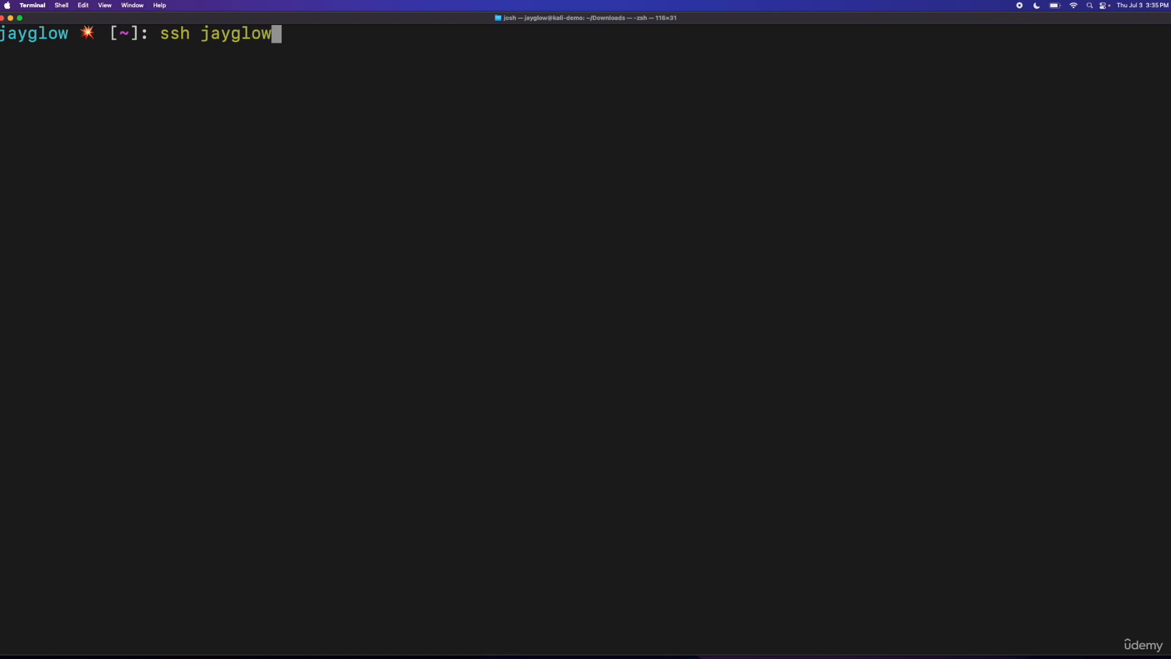
{"action": "type", "text": "@192.168.1"}
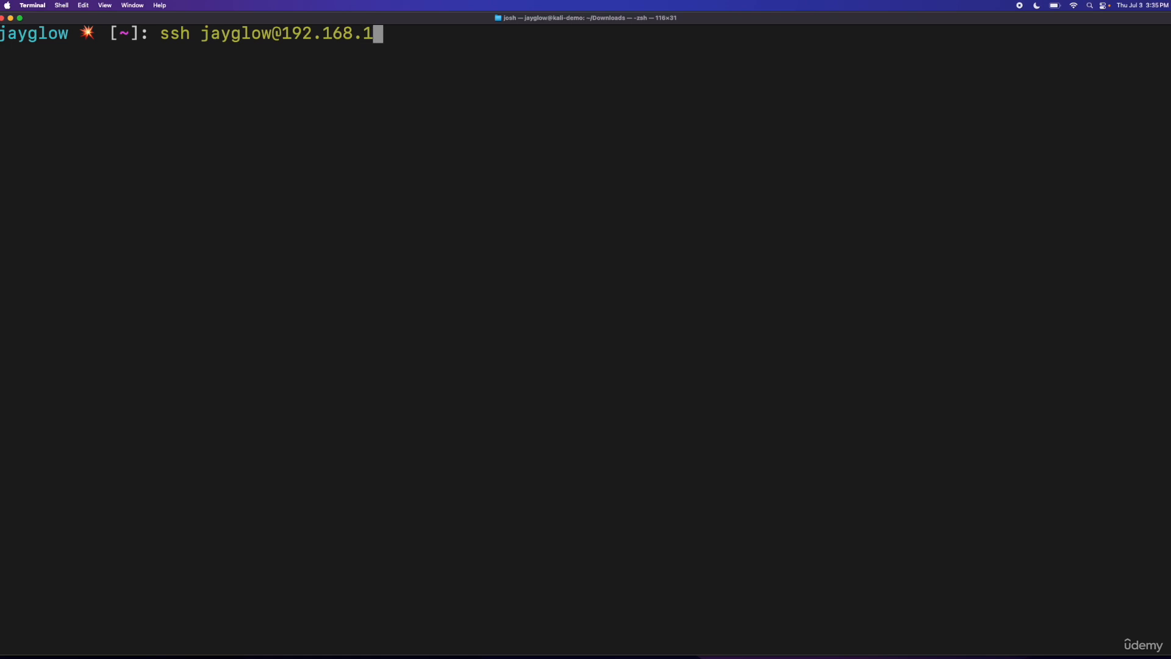
{"action": "type", "text": "00.1010"}
{"action": "key", "text": "BackSpace"}
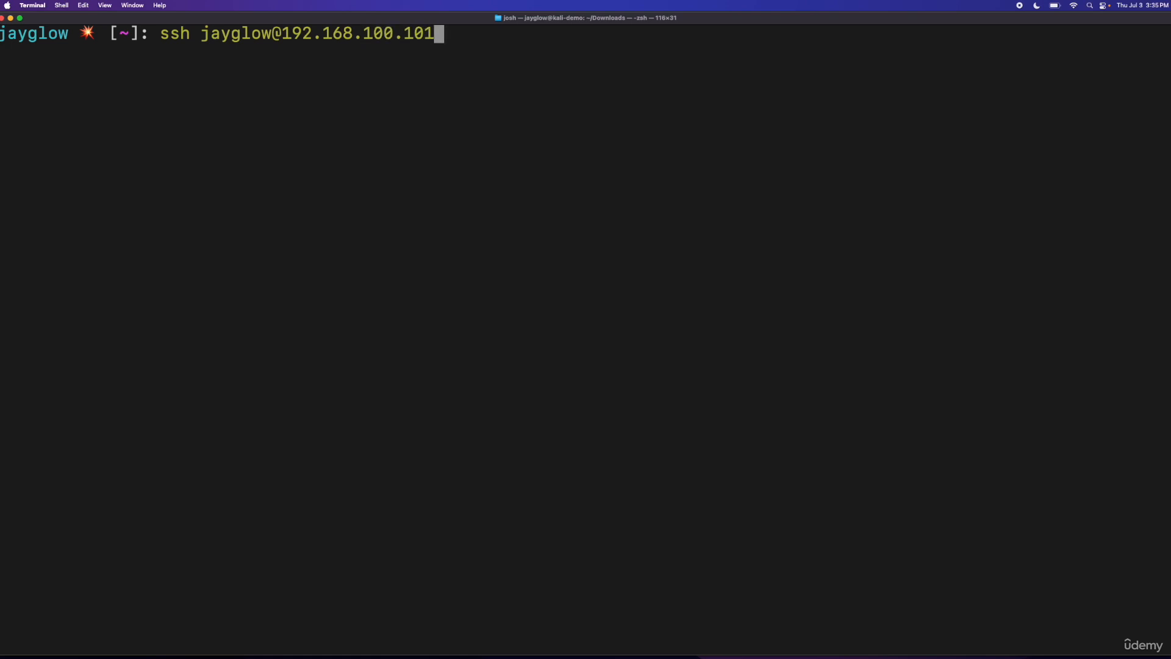
{"action": "key", "text": "Return"}
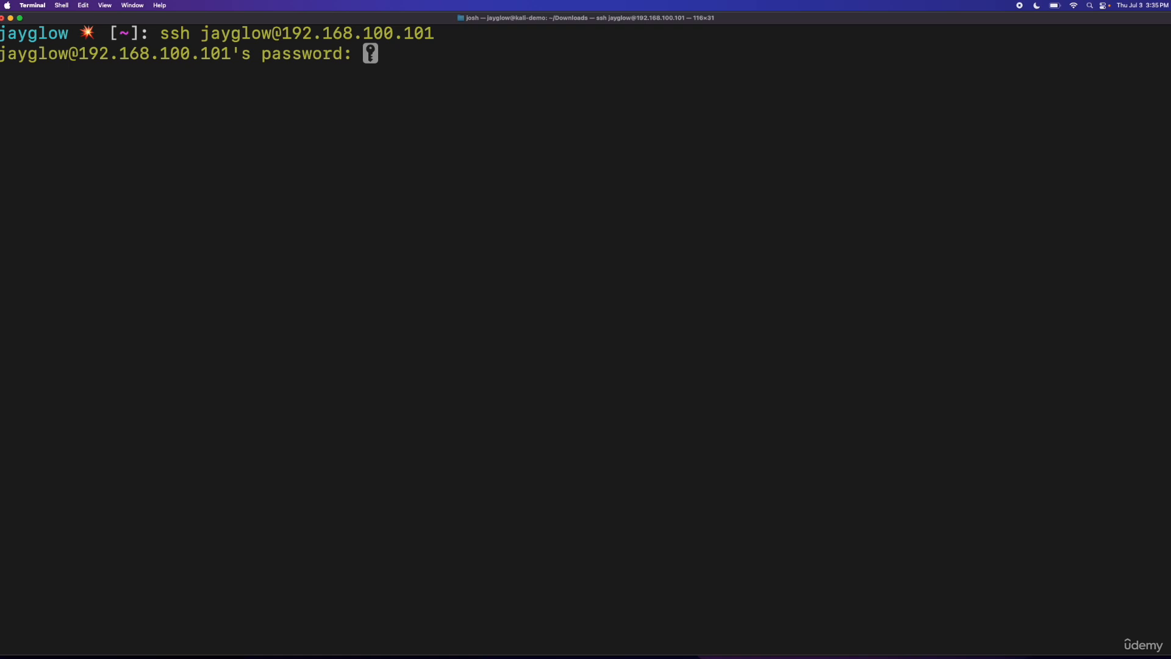
{"action": "key", "text": "Return"}
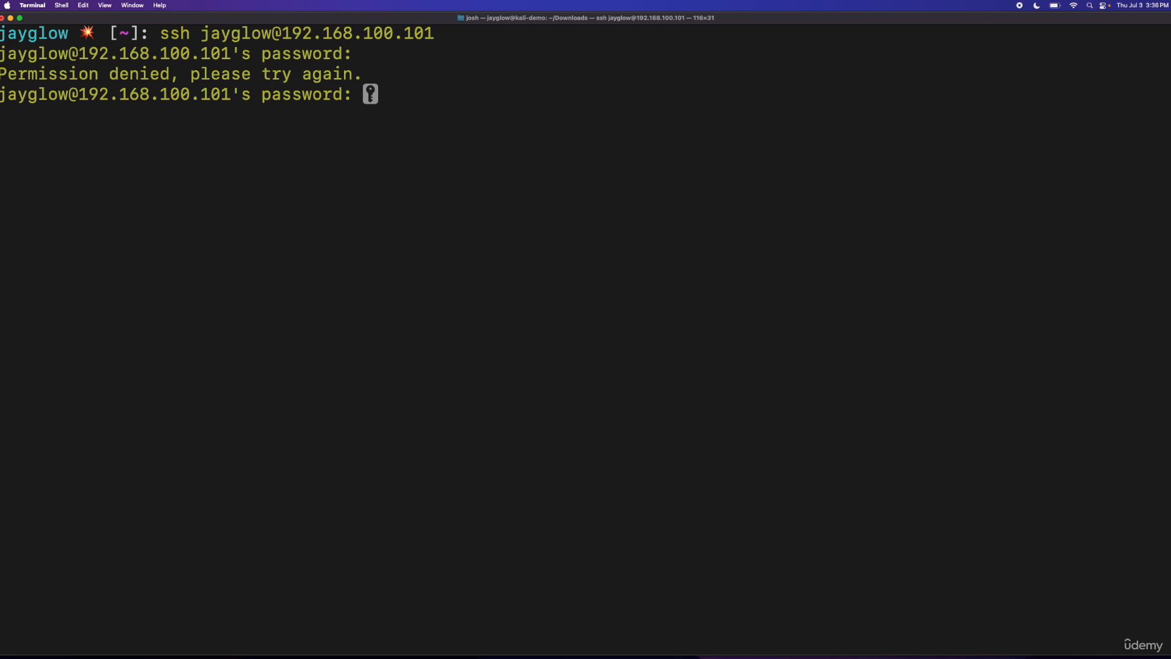
{"action": "key", "text": "Return"}
Step: Change to the ~/Downloads directory on the Kali machine and serve it over HTTP with python3 -m http.server
{"action": "type", "text": "c"}
{"action": "key", "text": "BackSpace"}
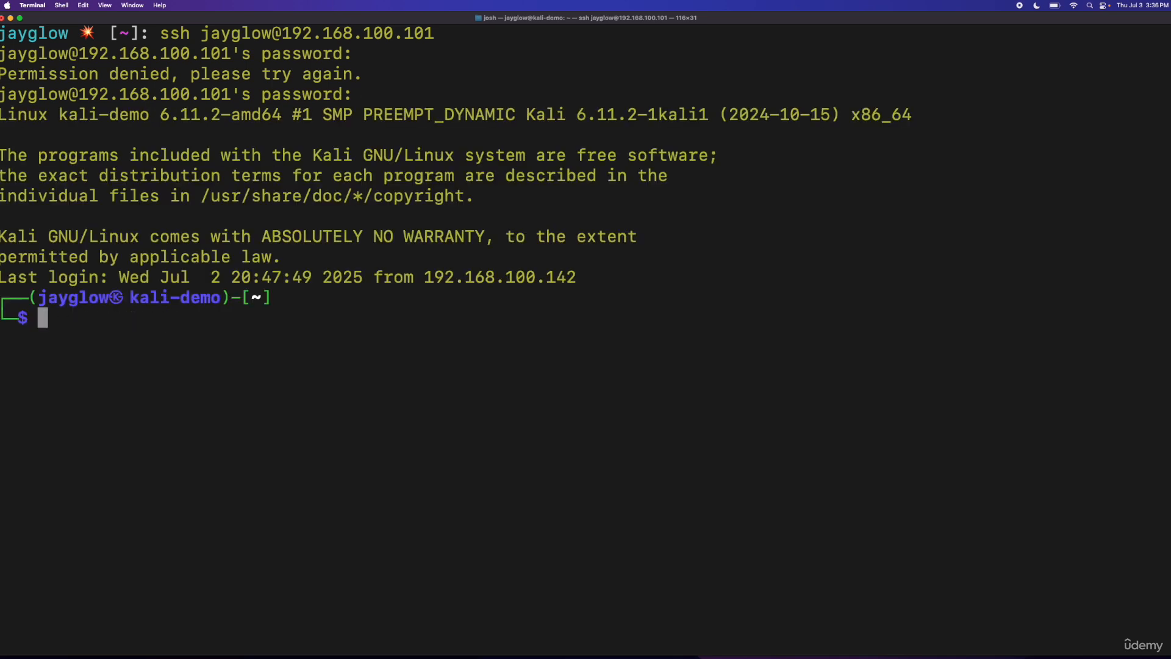
{"action": "type", "text": "c"}
{"action": "key", "text": "Right"}
{"action": "key", "text": "Return"}
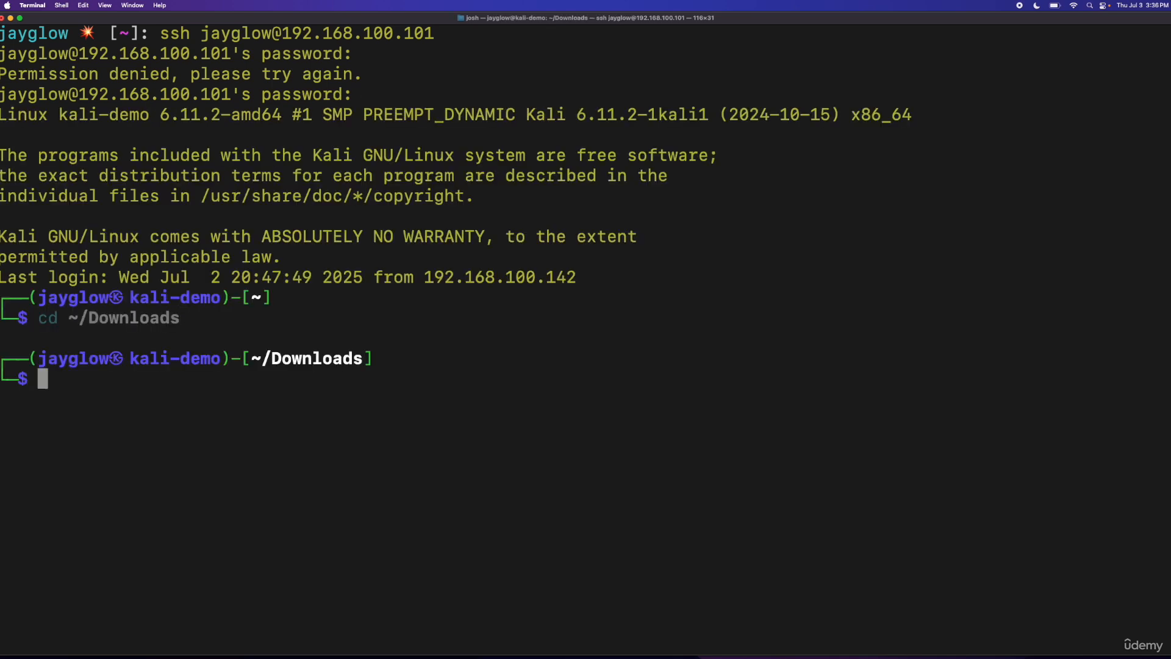
{"action": "type", "text": "p"}
{"action": "key", "text": "Right"}
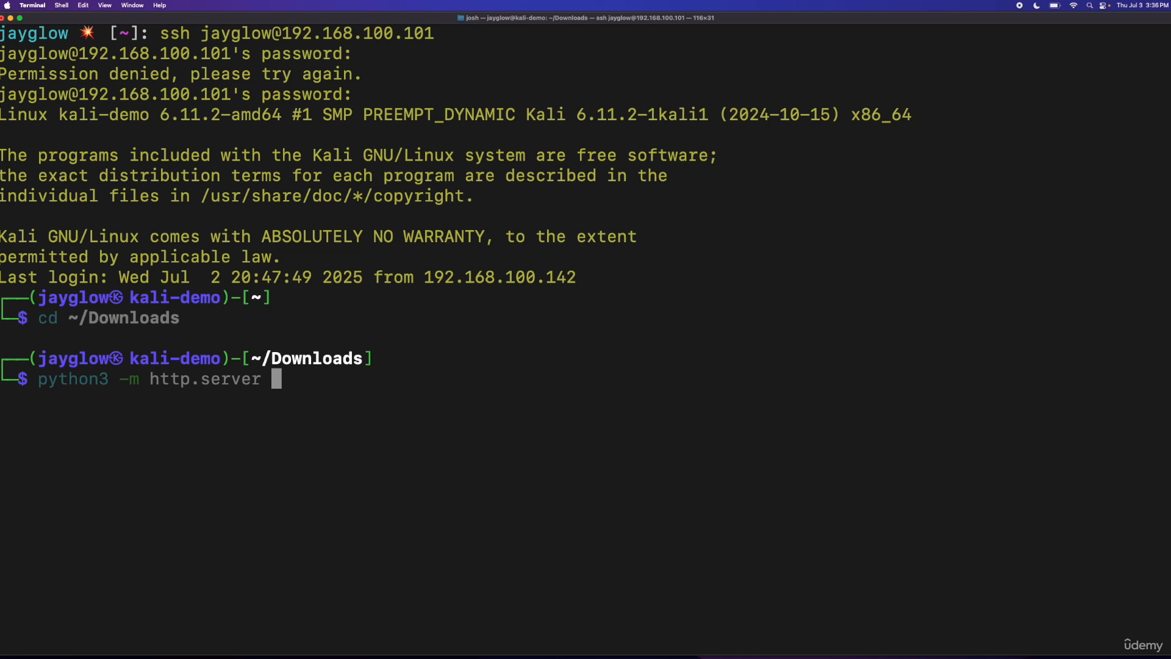
{"action": "key", "text": "Return"}
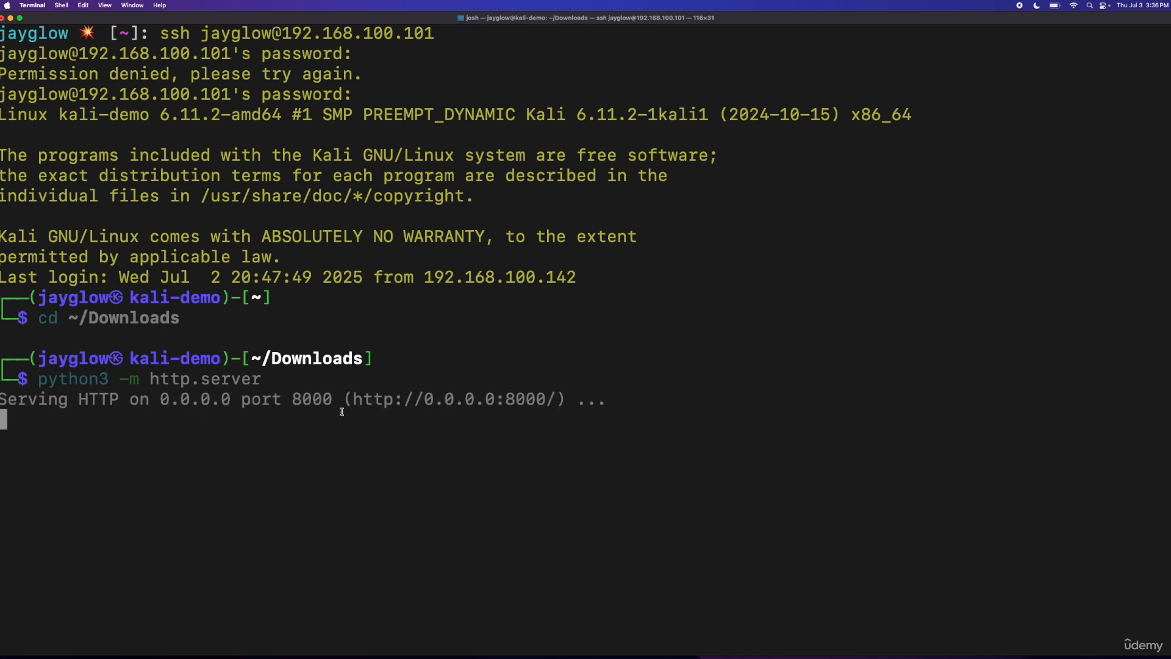
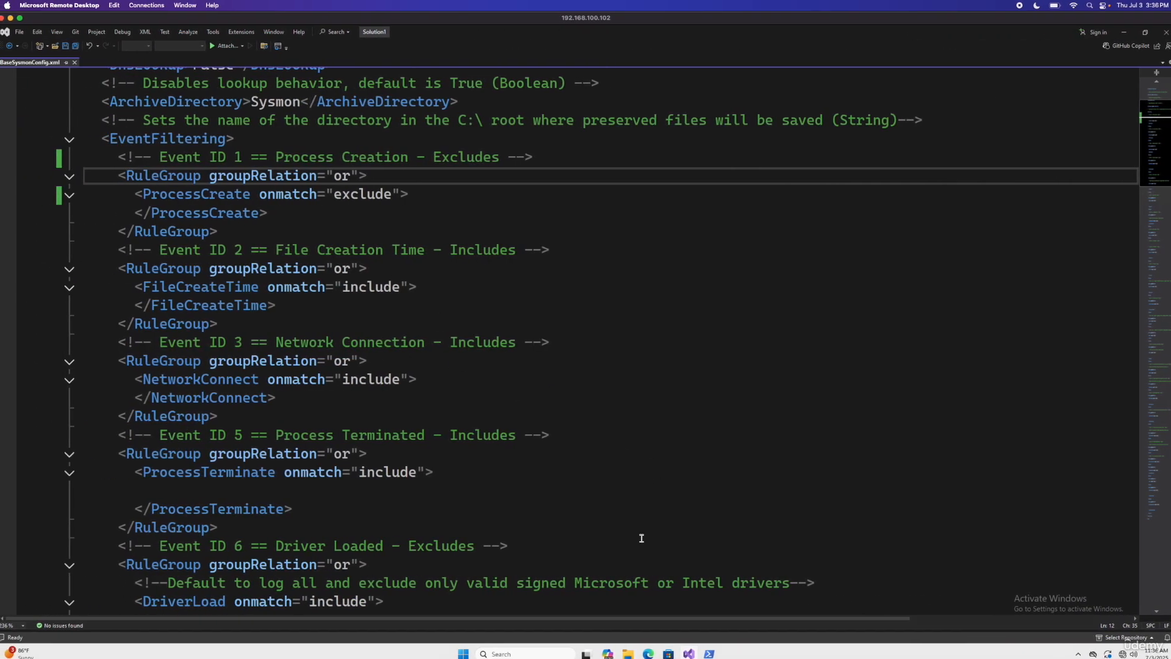
Step: Switch to File Explorer on the Windows machine and show the contents of the Downloads folder
{"action": "left_click", "coordinate": [629, 654]}
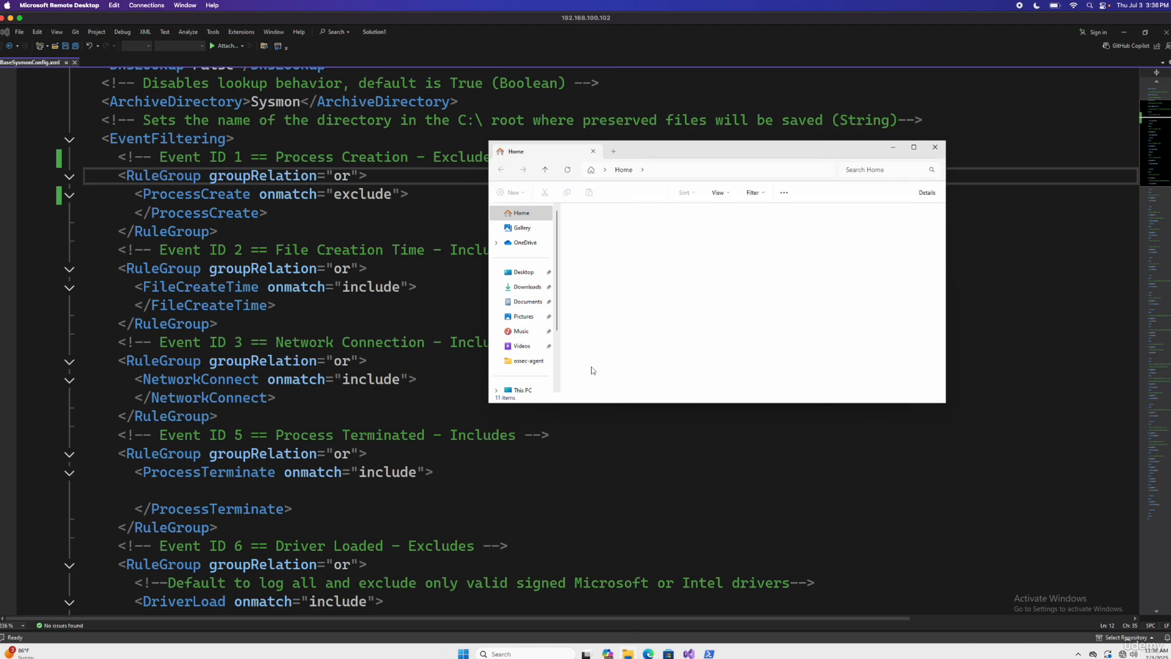
{"action": "left_click", "coordinate": [528, 287]}
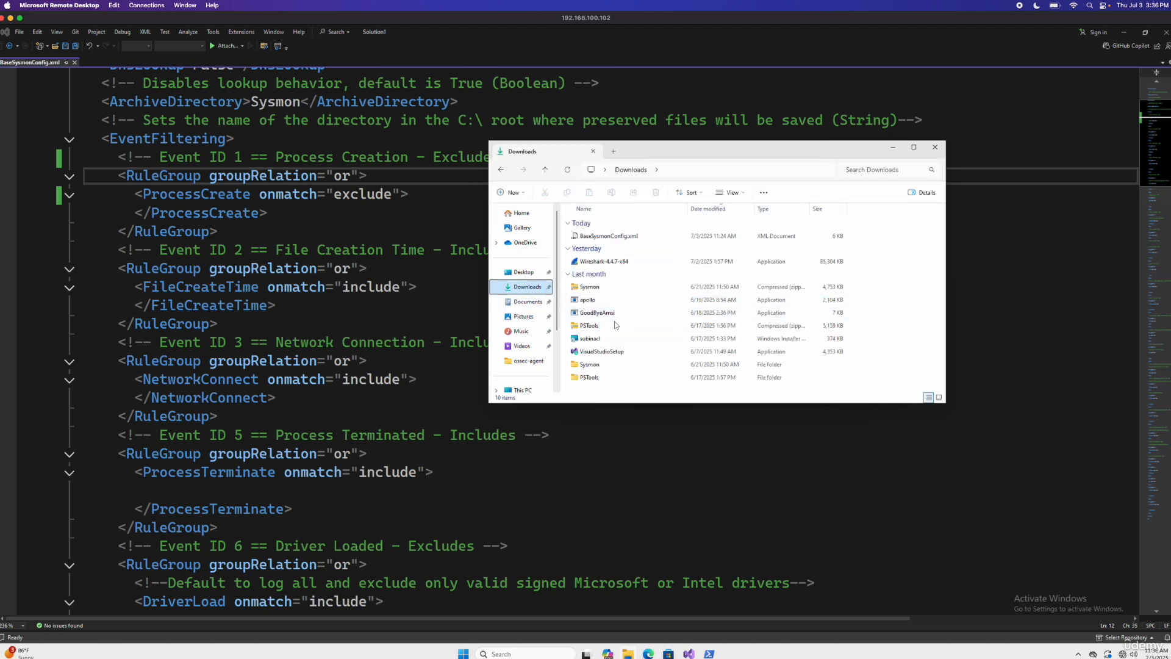
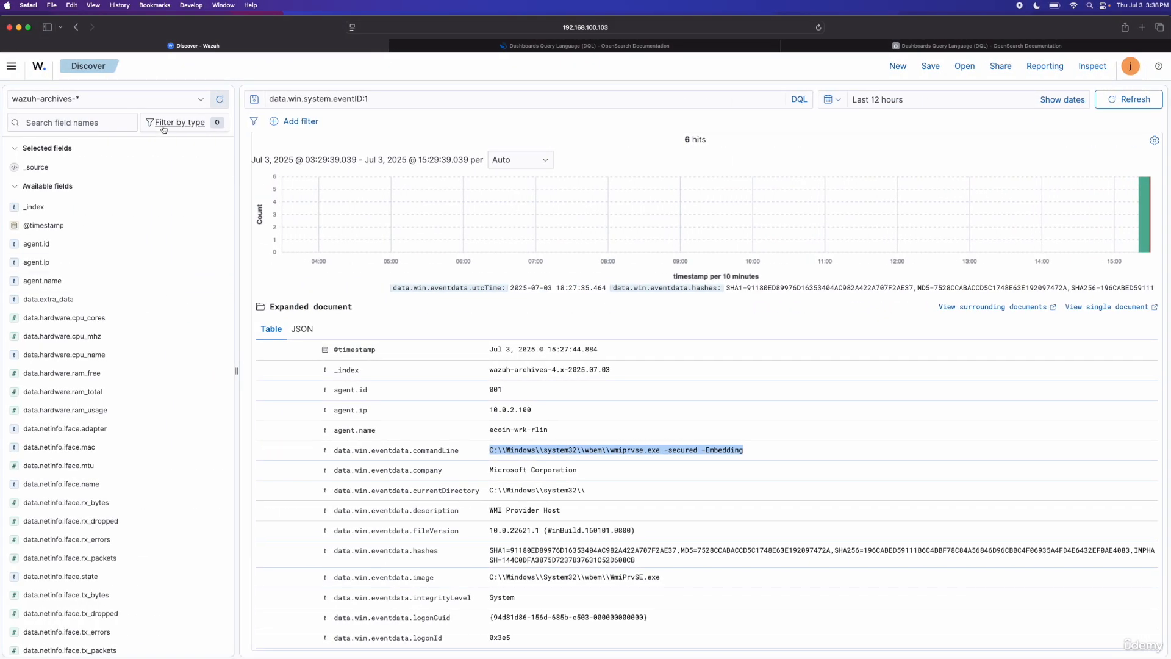
Step: Search the Wazuh archives with the query data.win.system.eventID:1 and data.win.eventdata.commandLine:*localgroup*
{"action": "left_click", "coordinate": [385, 99]}
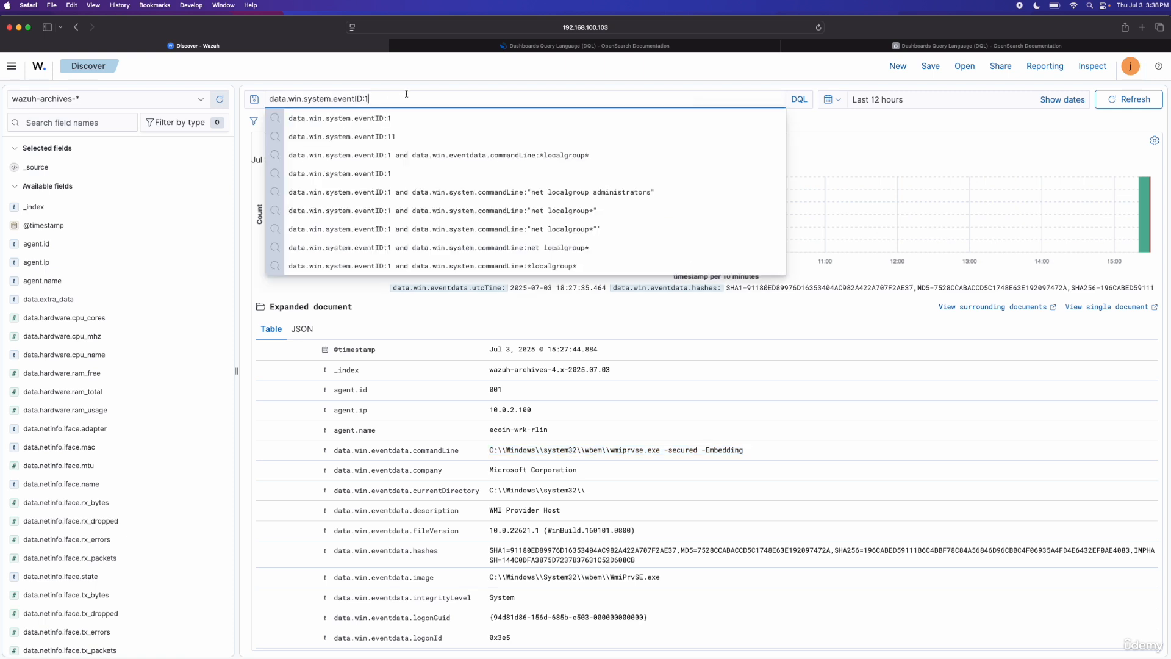
{"action": "left_click", "coordinate": [401, 74]}
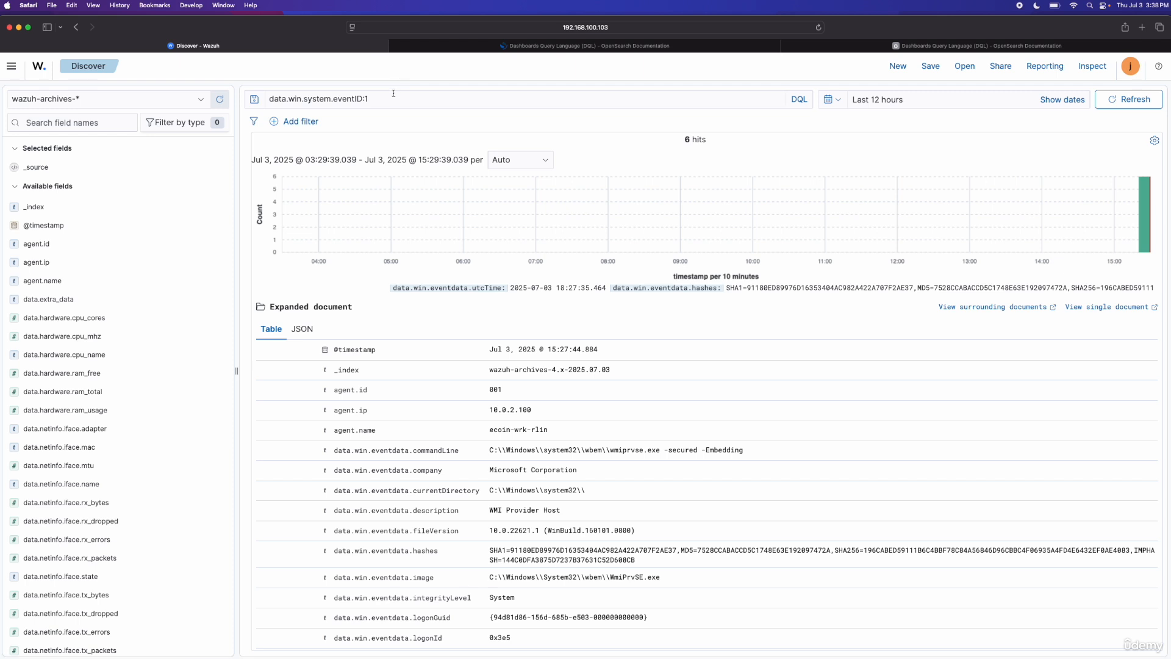
{"action": "left_click", "coordinate": [393, 98]}
{"action": "type", "text": "and"}
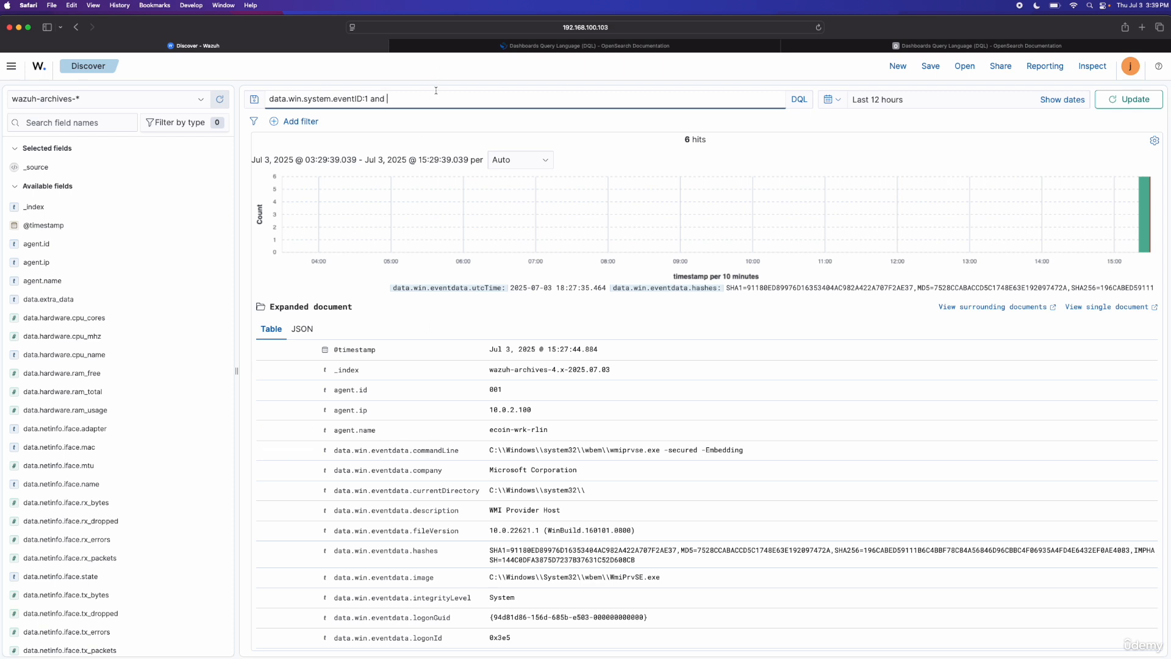
{"action": "type", "text": "data.win"}
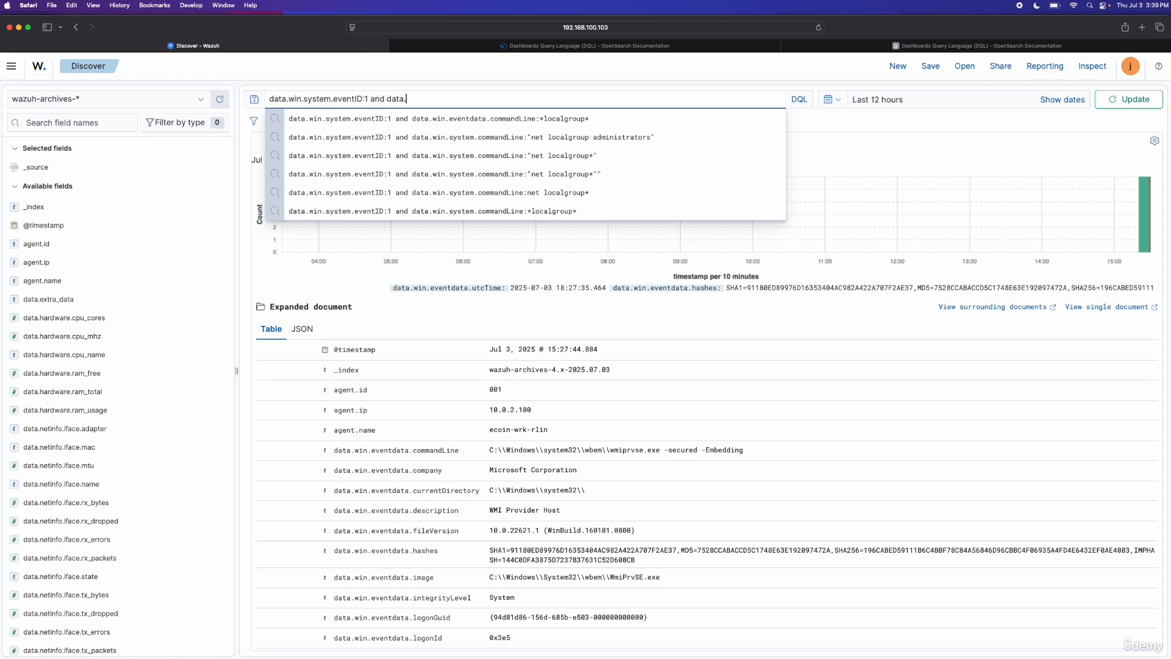
{"action": "type", "text": ".e"}
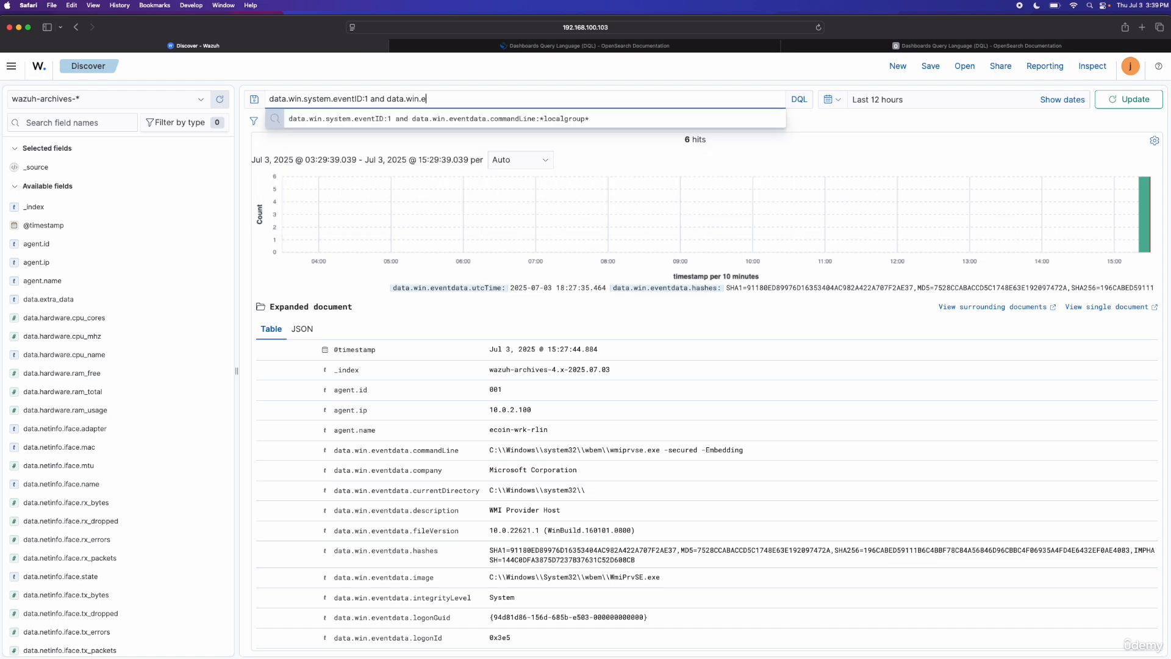
{"action": "left_click", "coordinate": [504, 119]}
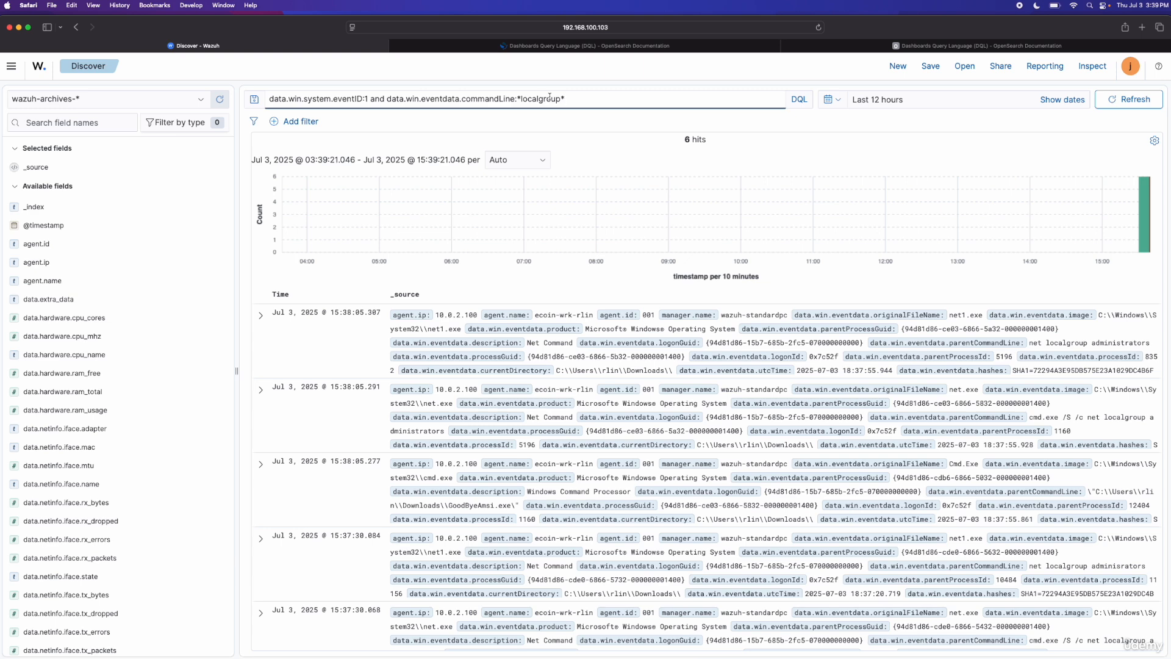
{"action": "left_click", "coordinate": [580, 98]}
{"action": "key", "text": "Escape"}
Step: Expand the newest localgroup event, examine its command line and parent process fields, and collapse it again
{"action": "left_click", "coordinate": [260, 315]}
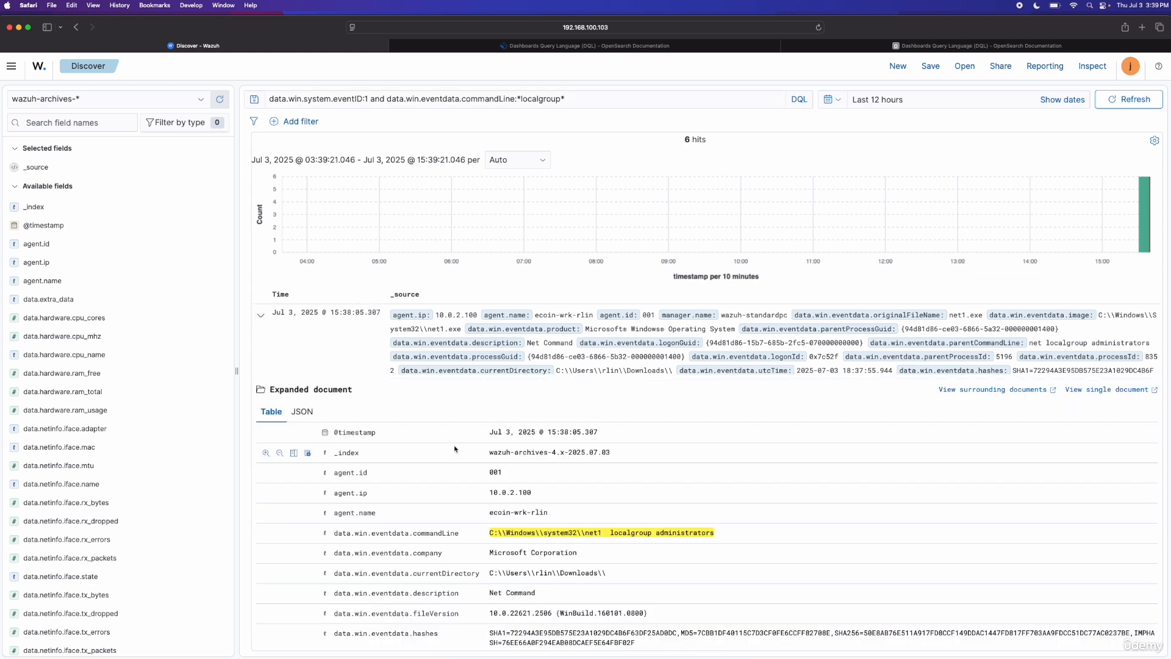
{"action": "scroll", "coordinate": [454, 449], "scroll_direction": "down", "scroll_amount": 2}
{"action": "scroll", "coordinate": [455, 449], "scroll_direction": "down", "scroll_amount": 1}
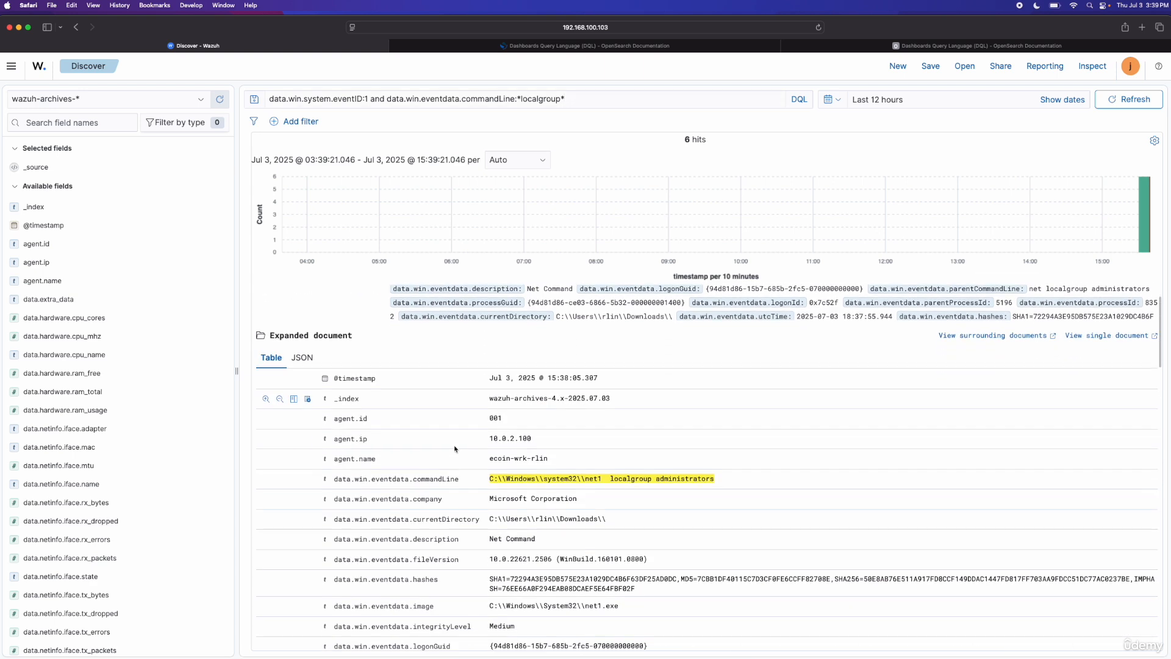
{"action": "left_click", "coordinate": [743, 480]}
{"action": "left_click_drag", "start_coordinate": [742, 480], "coordinate": [488, 480]}
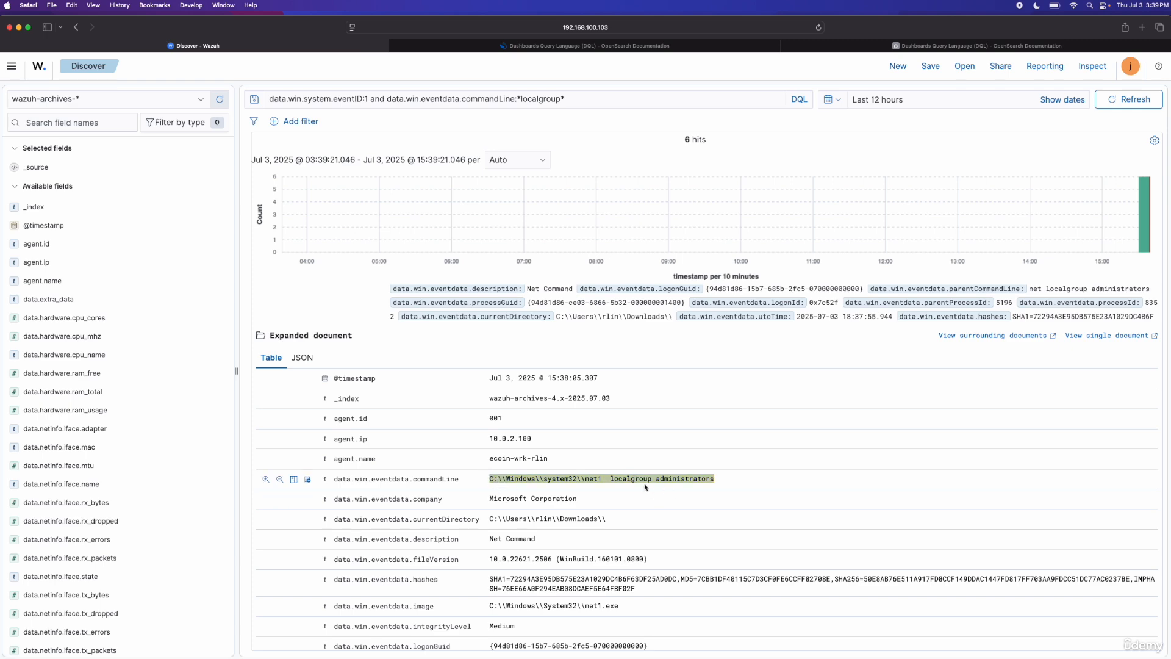
{"action": "scroll", "coordinate": [645, 486], "scroll_direction": "down", "scroll_amount": 1}
{"action": "scroll", "coordinate": [646, 487], "scroll_direction": "down", "scroll_amount": 10}
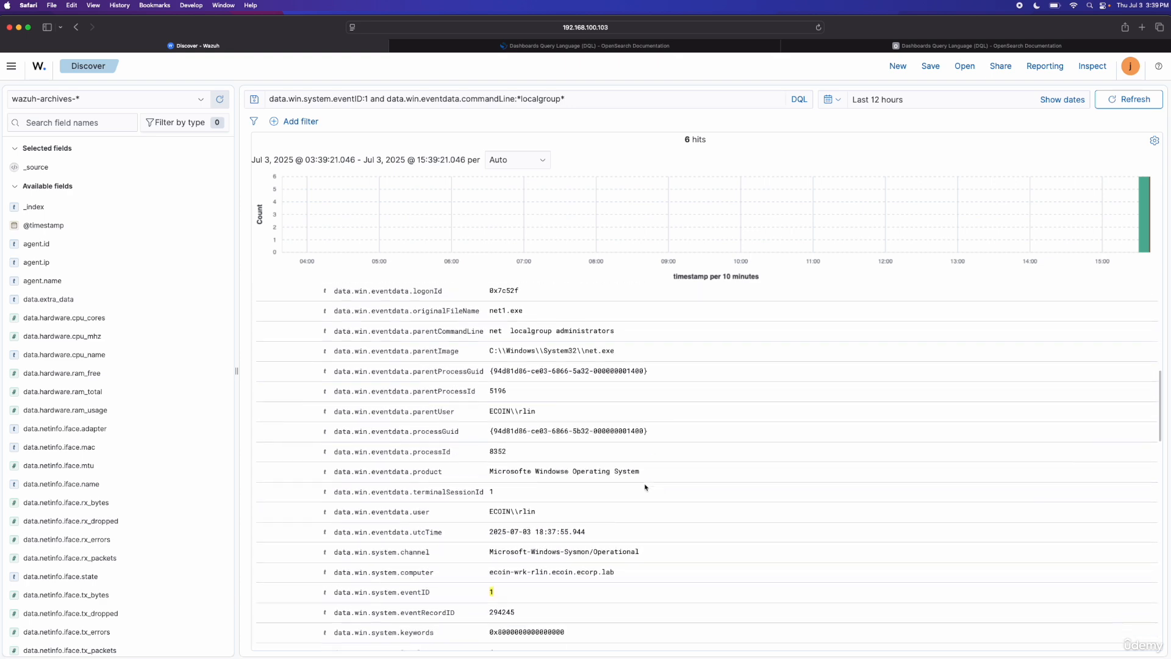
{"action": "scroll", "coordinate": [645, 487], "scroll_direction": "up", "scroll_amount": 15}
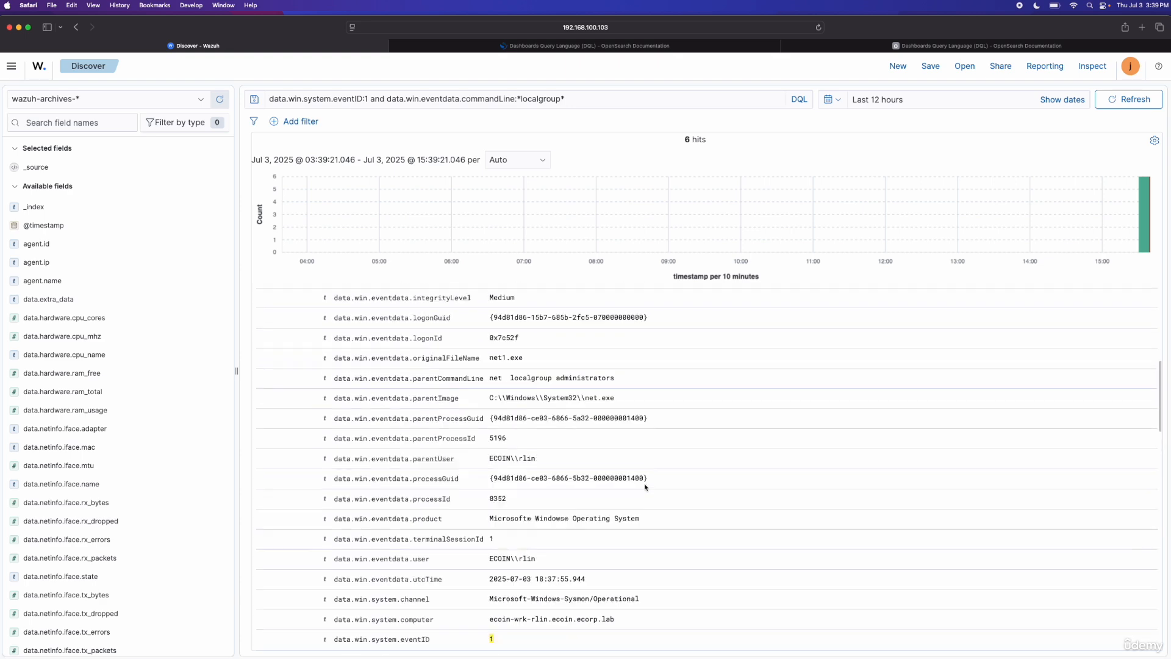
{"action": "left_click", "coordinate": [261, 316]}
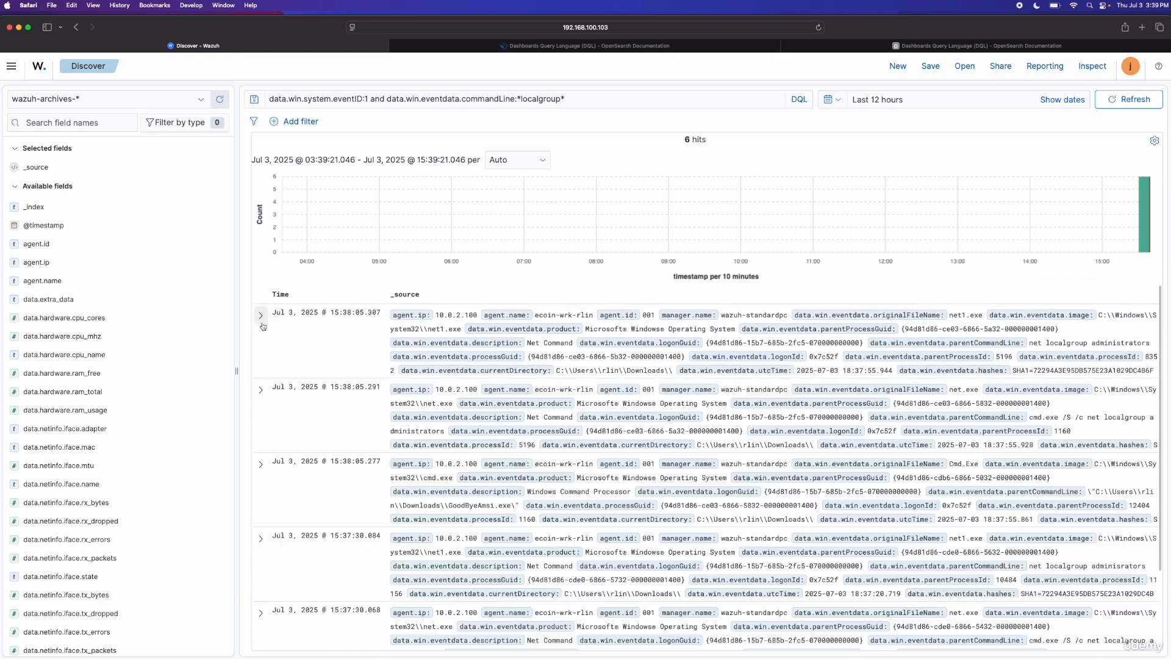
Step: Examine the command line and parent process details of the second and third localgroup events, one after the other
{"action": "left_click", "coordinate": [261, 390]}
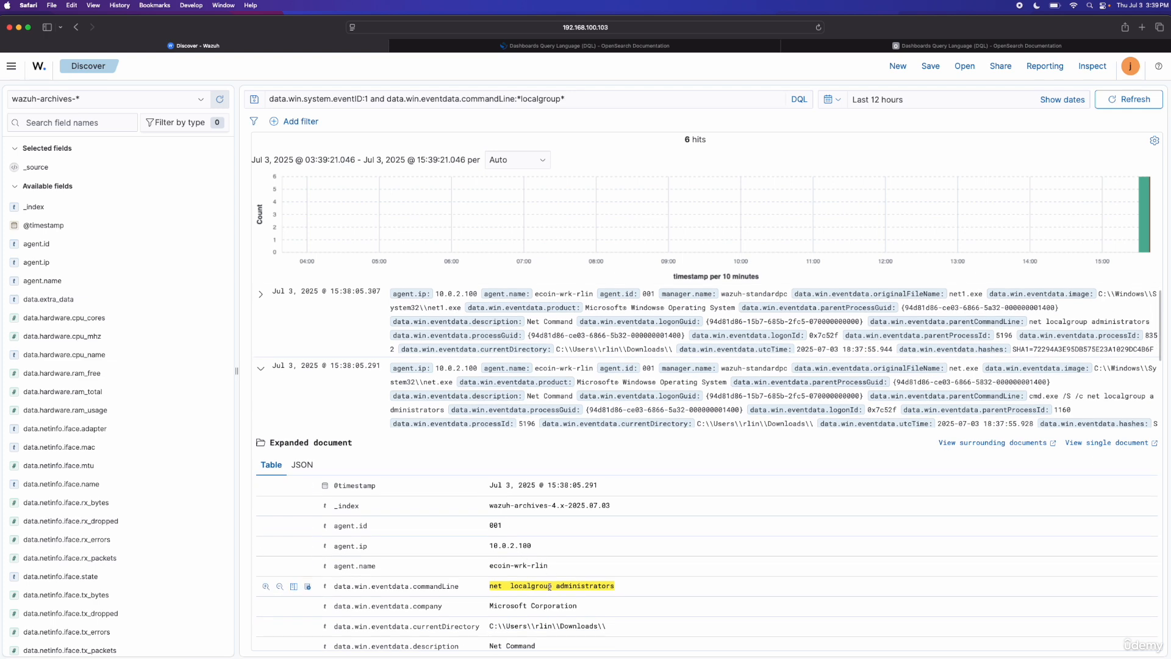
{"action": "left_click", "coordinate": [261, 368]}
{"action": "left_click", "coordinate": [261, 443]}
{"action": "scroll", "coordinate": [358, 512], "scroll_direction": "down", "scroll_amount": 5}
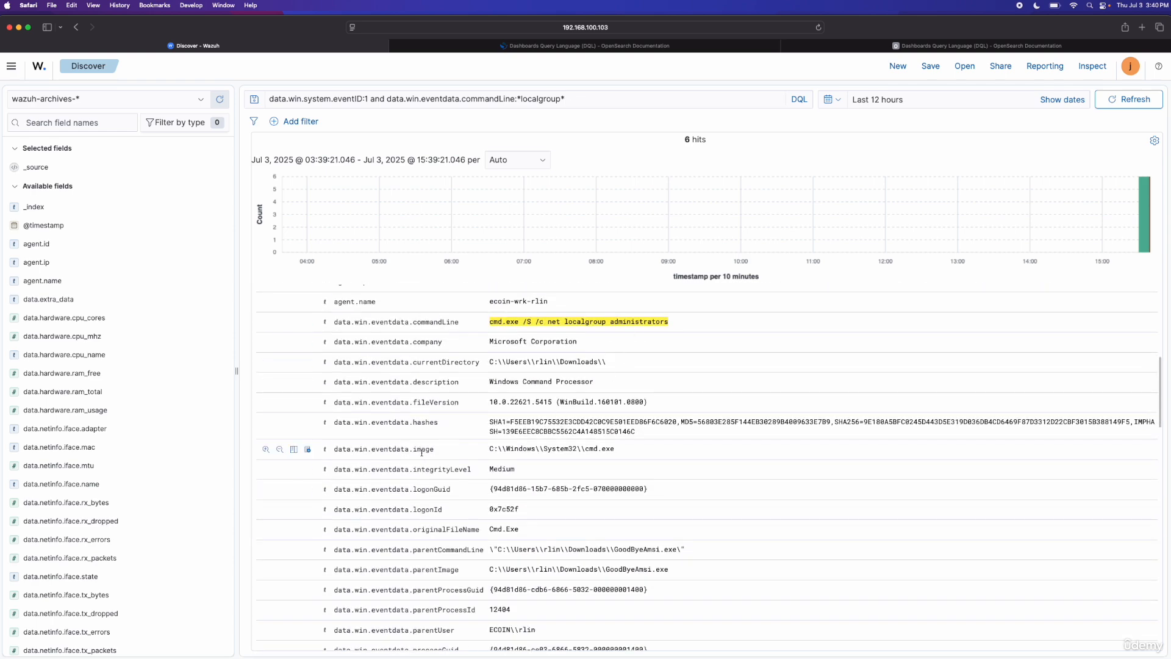
{"action": "scroll", "coordinate": [421, 453], "scroll_direction": "up", "scroll_amount": 5}
{"action": "left_click", "coordinate": [260, 464]}
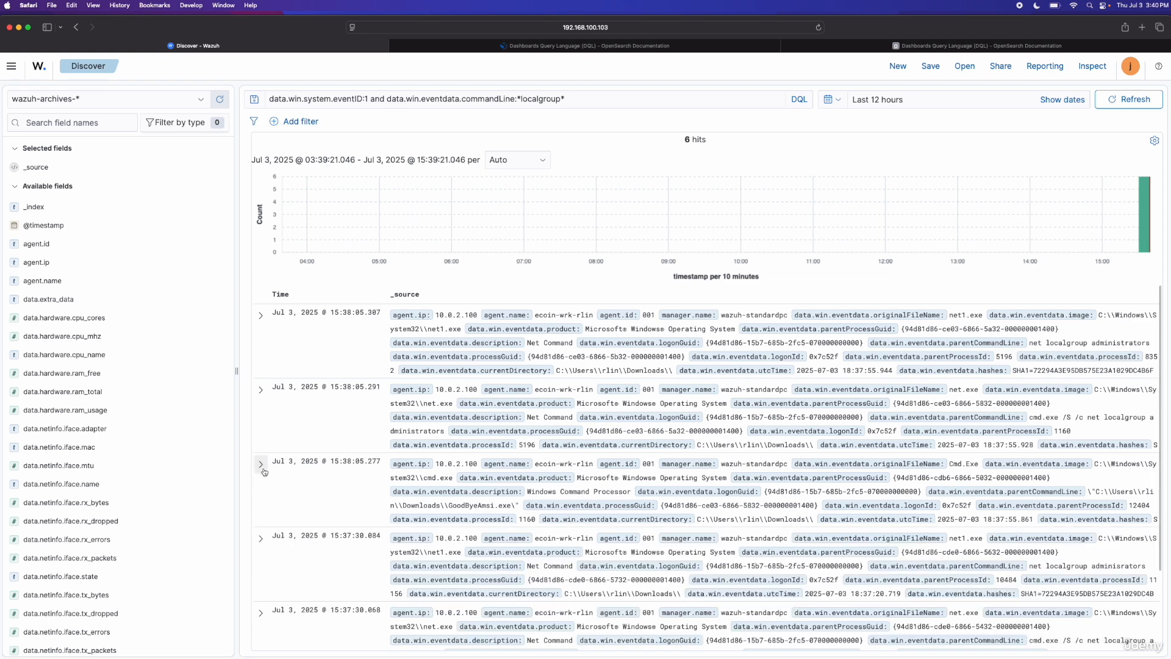
Step: Expand the fourth localgroup event, from 15:37:30.084, and examine its command line and parent process fields
{"action": "left_click", "coordinate": [267, 538]}
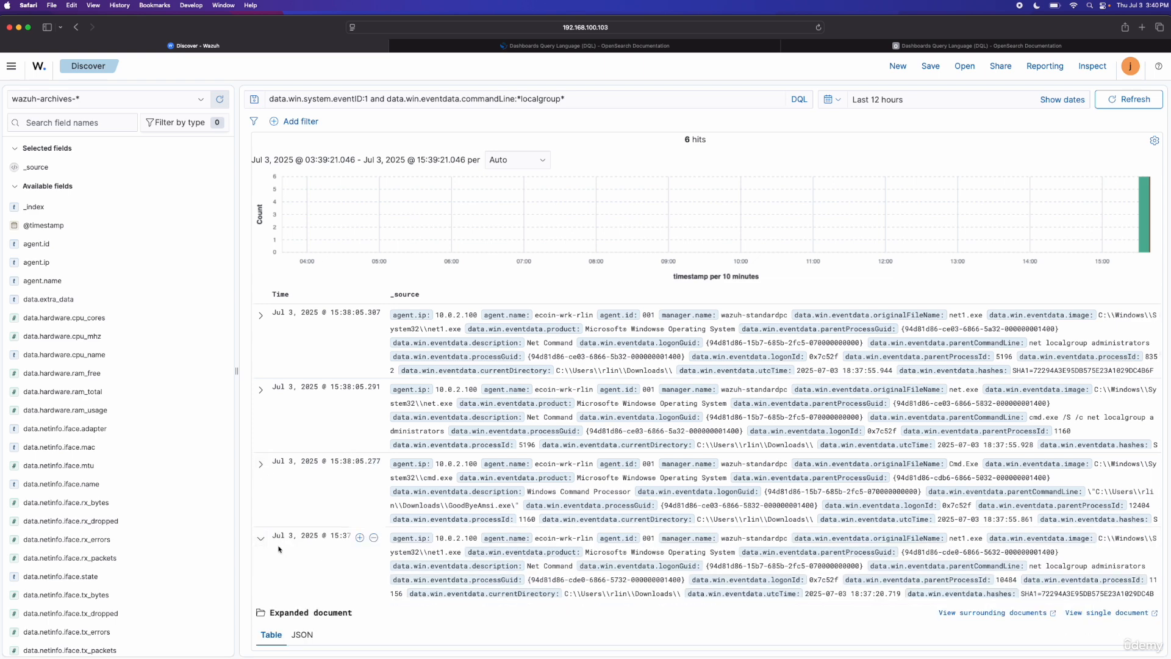
{"action": "scroll", "coordinate": [281, 547], "scroll_direction": "down", "scroll_amount": 1}
{"action": "scroll", "coordinate": [282, 549], "scroll_direction": "down", "scroll_amount": 5}
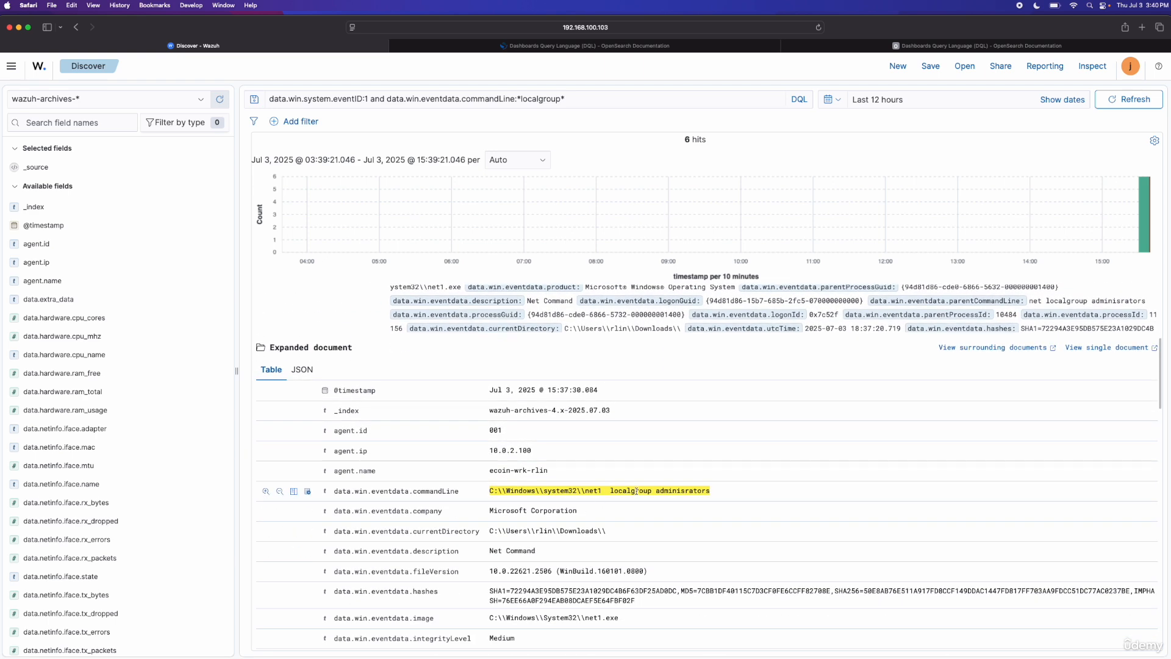
{"action": "left_click_drag", "start_coordinate": [643, 491], "coordinate": [717, 493]}
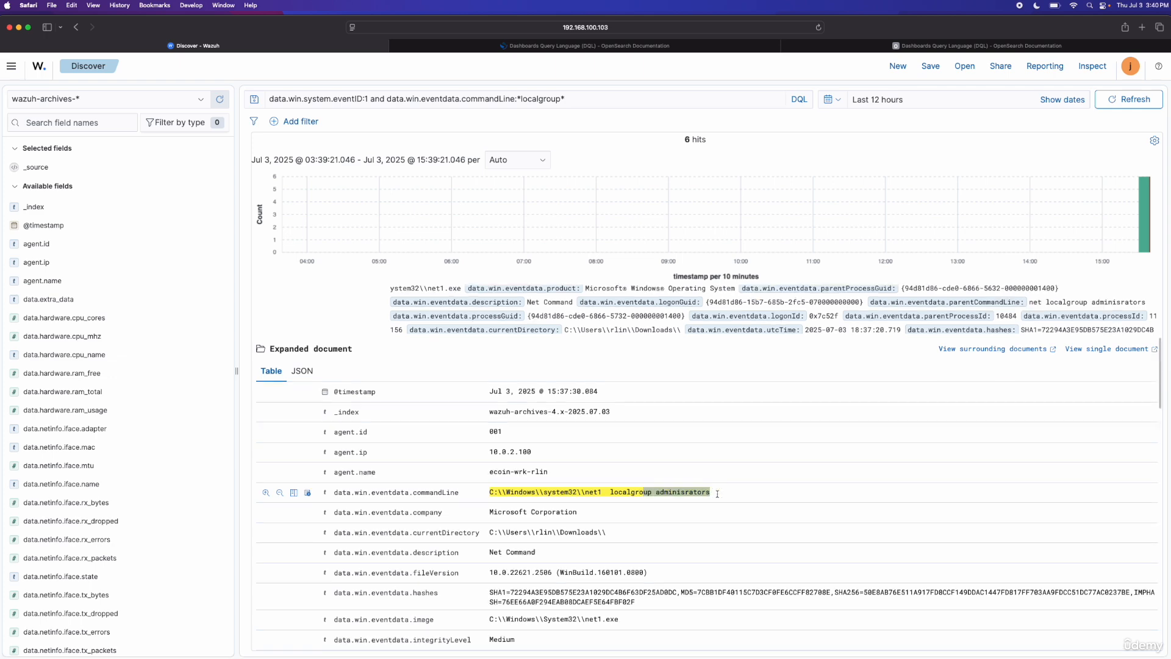
{"action": "scroll", "coordinate": [717, 495], "scroll_direction": "up", "scroll_amount": 3}
{"action": "scroll", "coordinate": [717, 497], "scroll_direction": "up", "scroll_amount": 7}
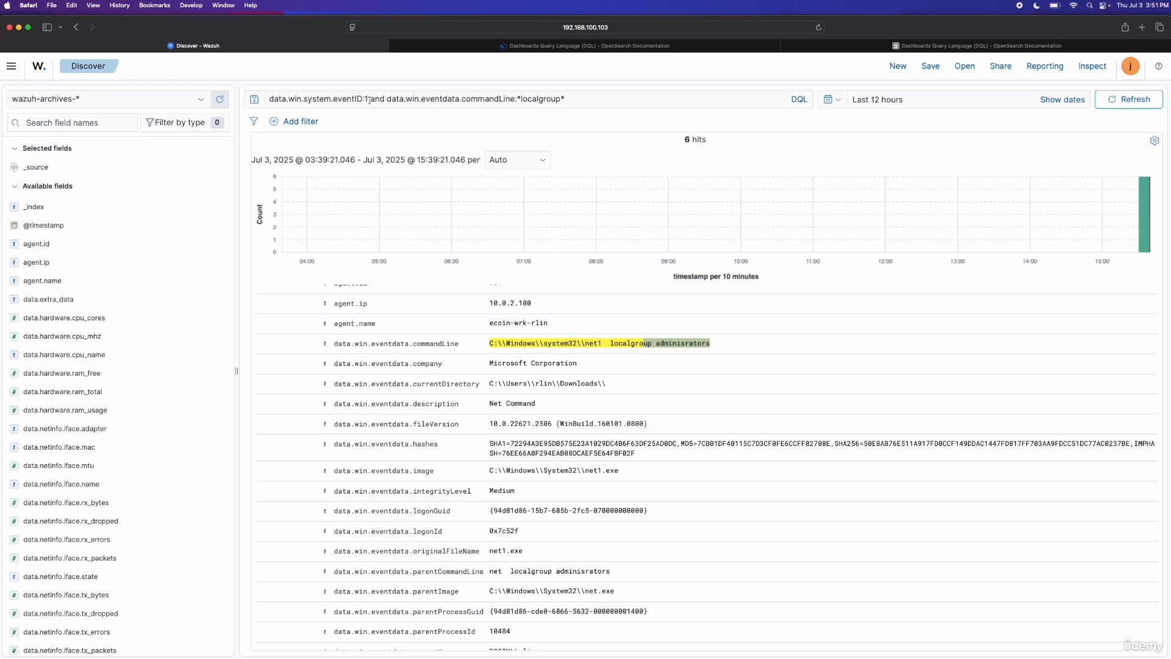
Step: Change the archive query to data.win.system.eventID:3 and run it to look for network connection events
{"action": "left_click_drag", "start_coordinate": [368, 98], "coordinate": [596, 96]}
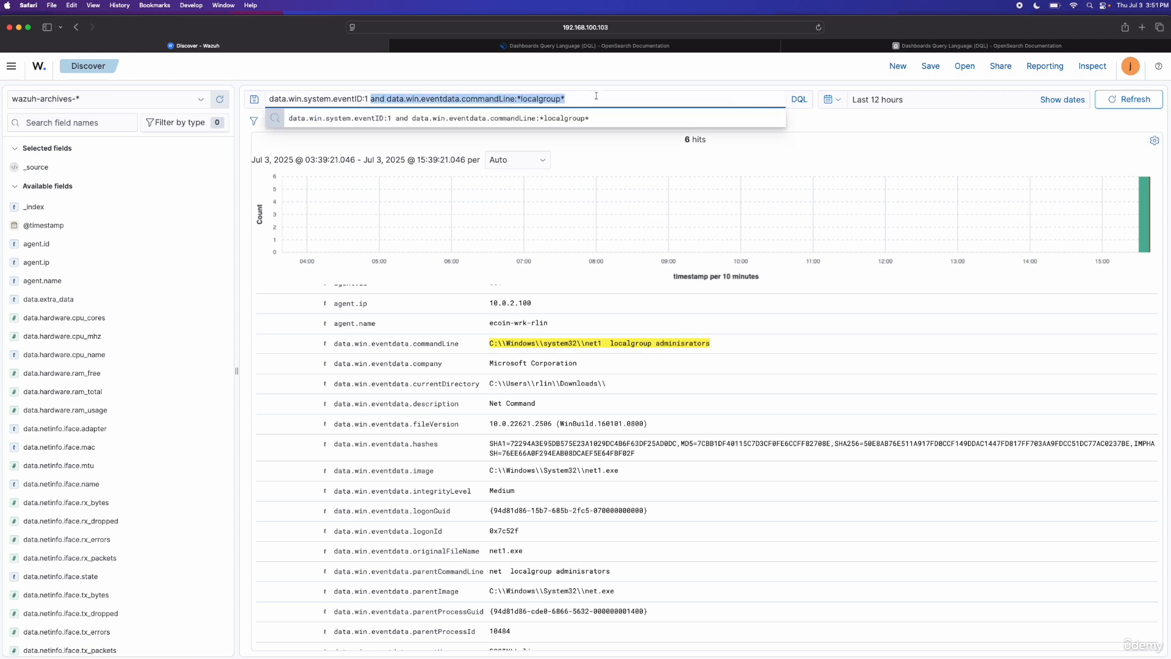
{"action": "key", "text": "BackSpace"}
{"action": "key", "text": "BackSpace"}
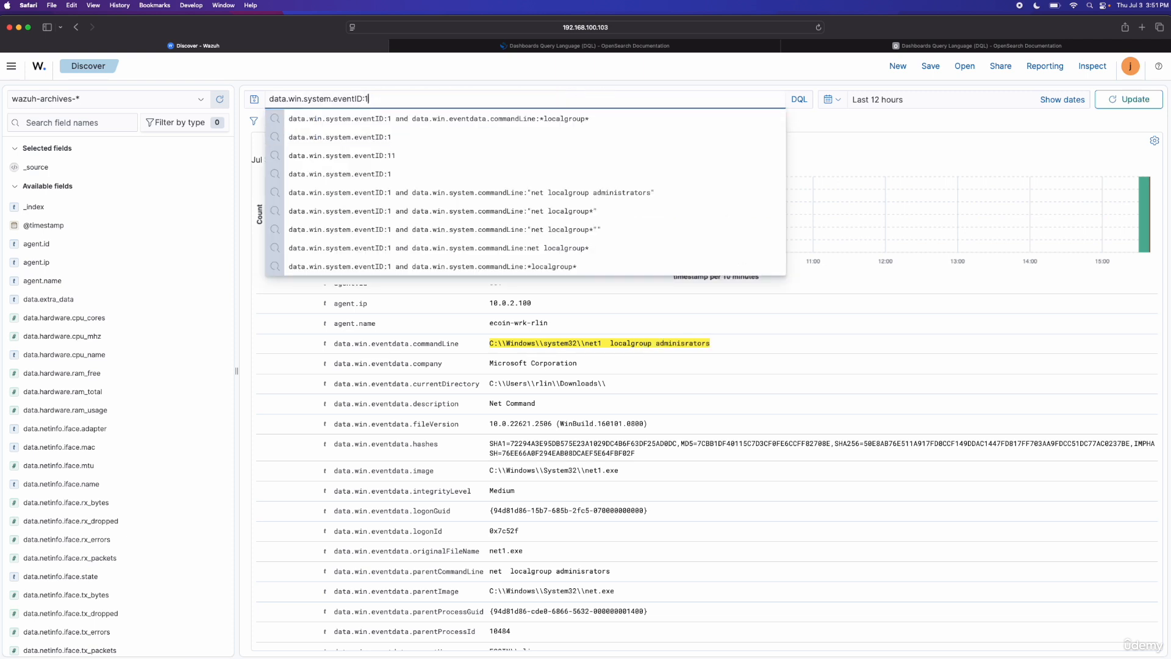
{"action": "type", "text": "3"}
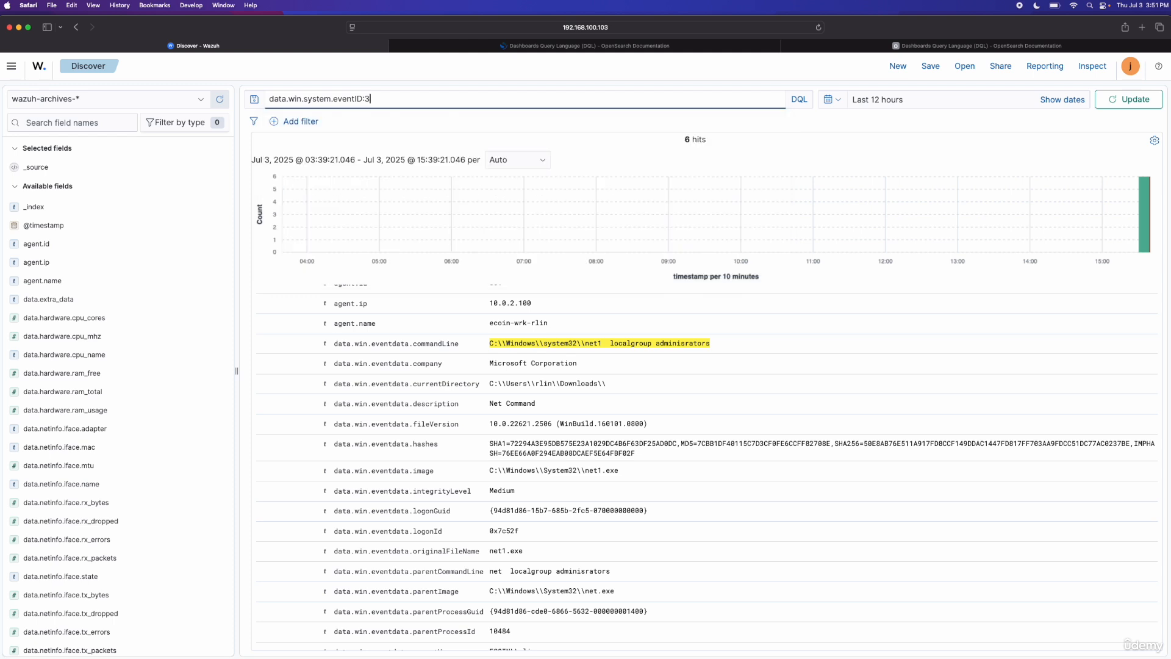
{"action": "left_click", "coordinate": [1126, 100]}
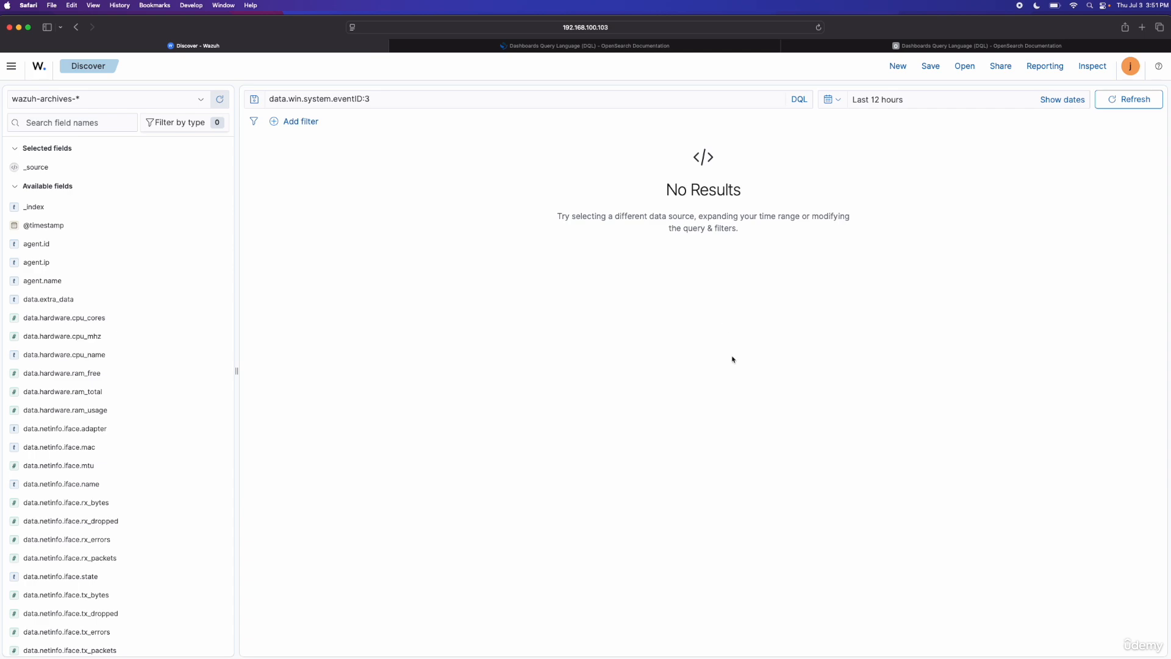
Step: Switch to the Windows remote desktop session and launch Wireshark
{"action": "key", "text": "ctrl+Right"}
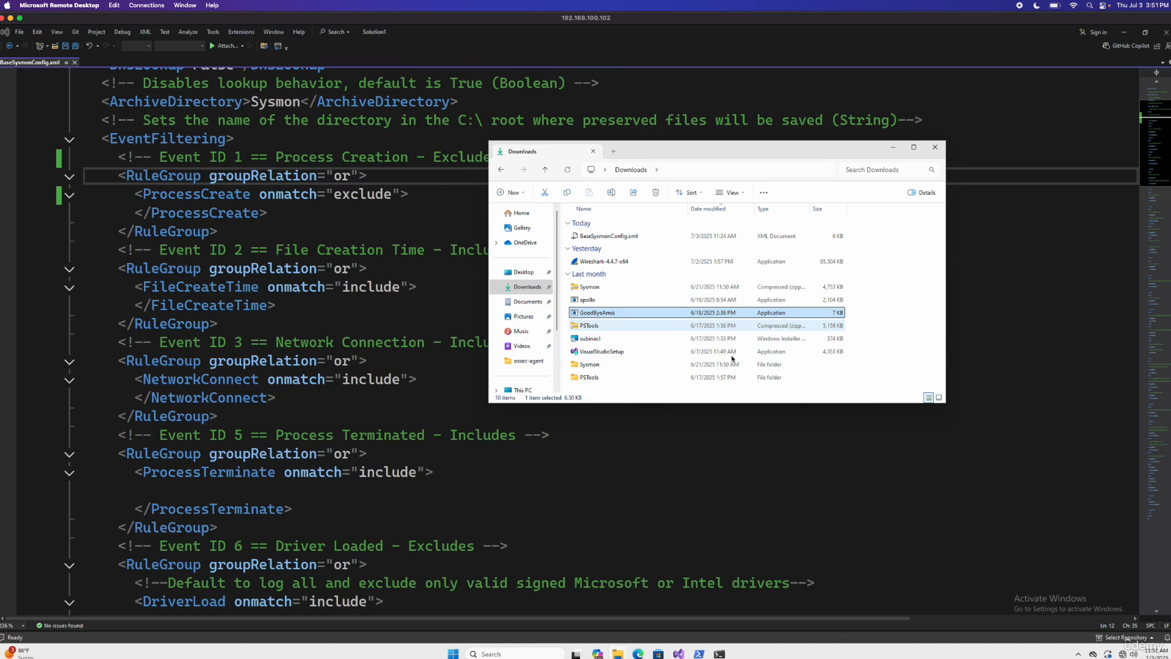
{"action": "left_click", "coordinate": [502, 654]}
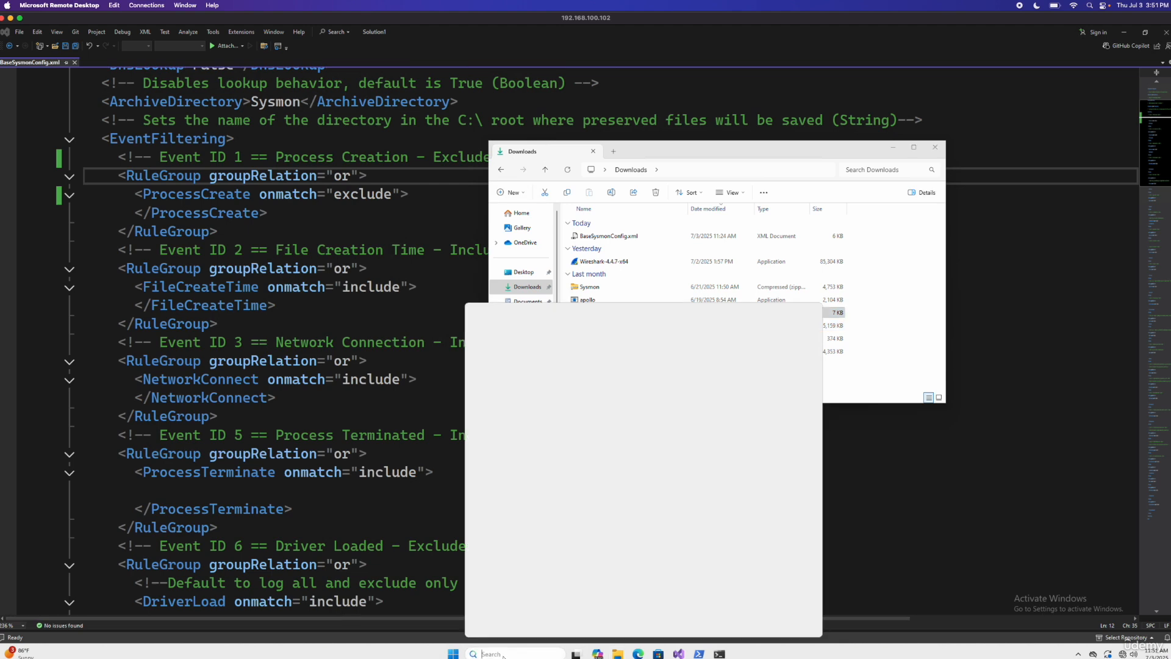
{"action": "left_click", "coordinate": [534, 363]}
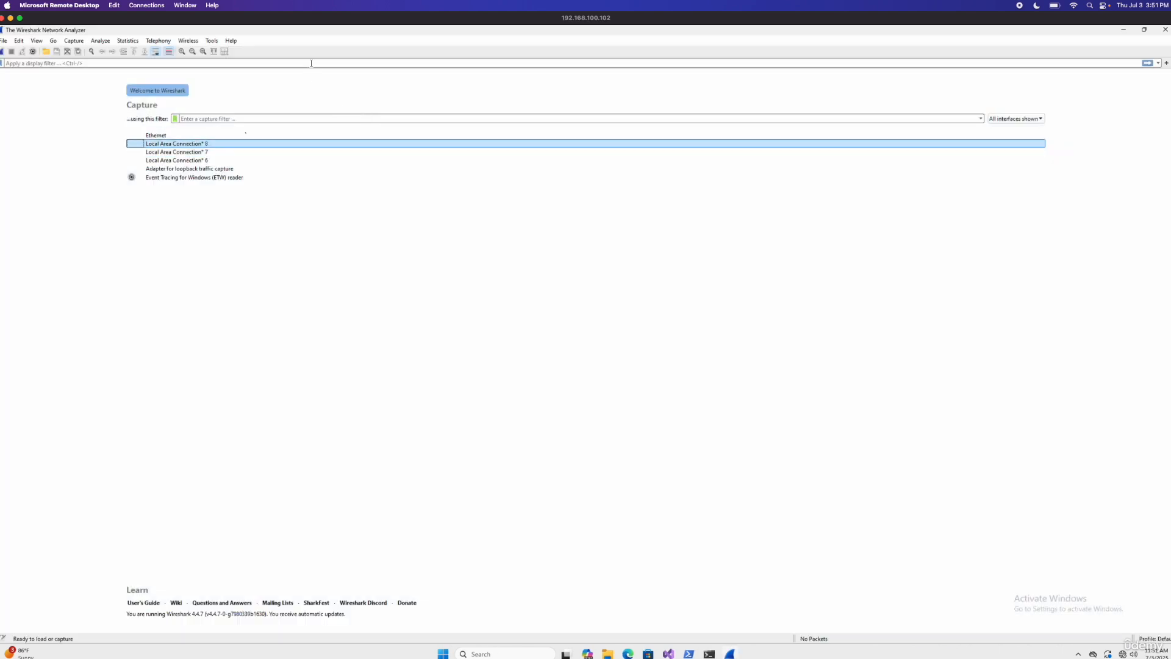
Step: Start a live capture on the Ethernet interface and apply the display filter http
{"action": "left_click", "coordinate": [173, 136]}
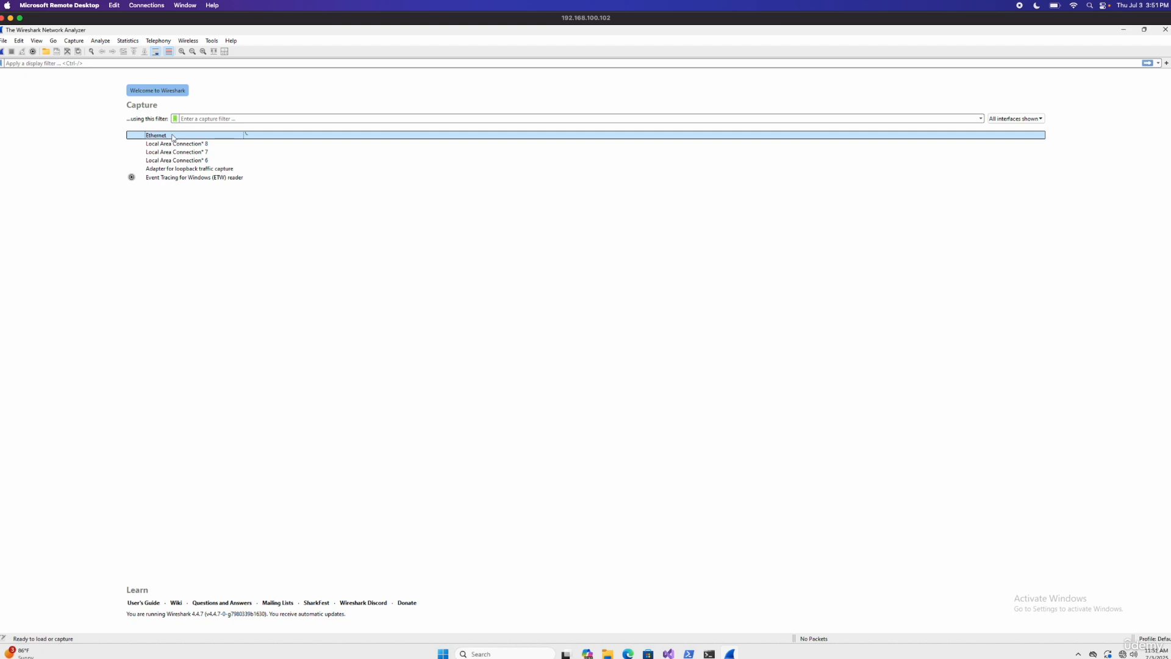
{"action": "double_click", "coordinate": [173, 136]}
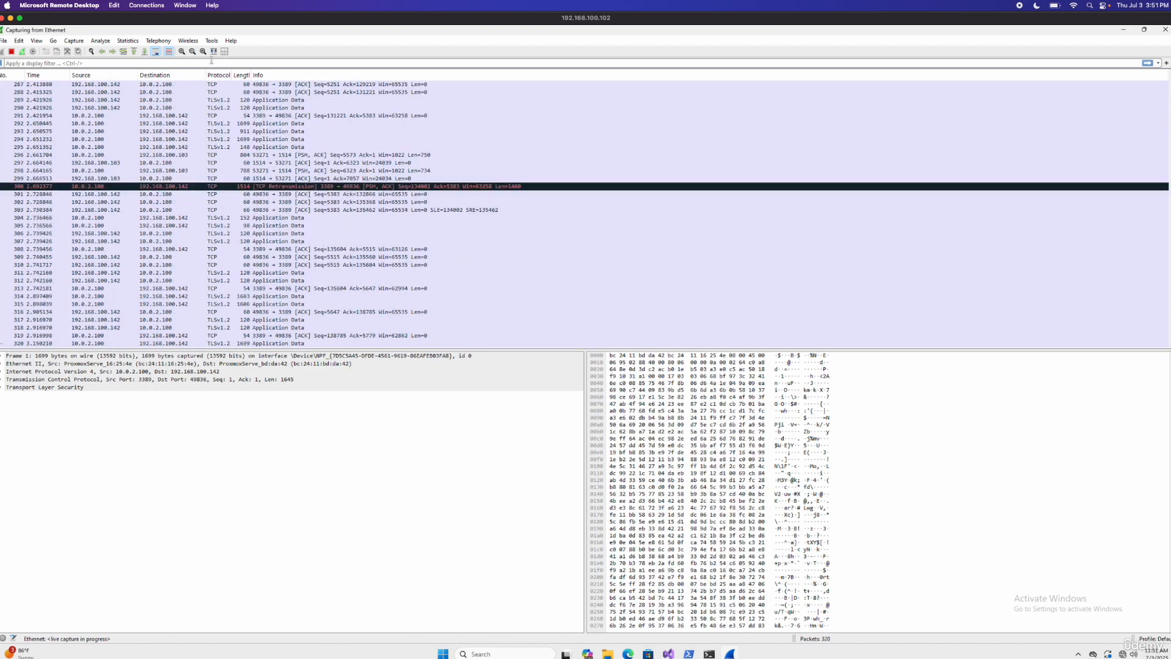
{"action": "type", "text": "http"}
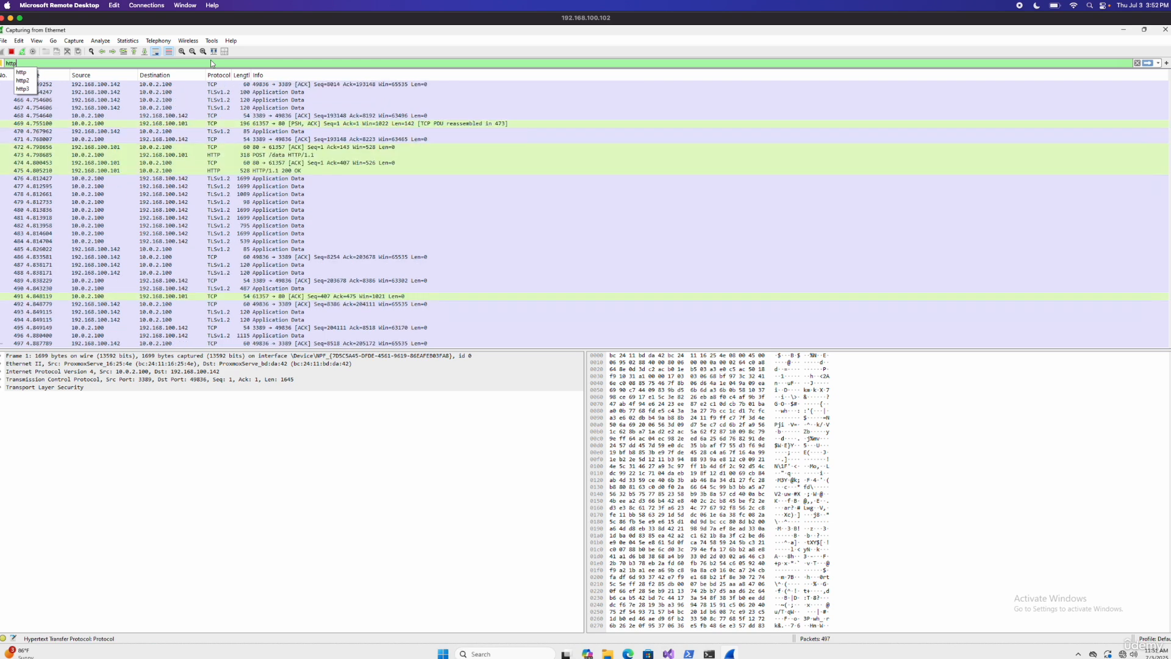
{"action": "key", "text": "Return"}
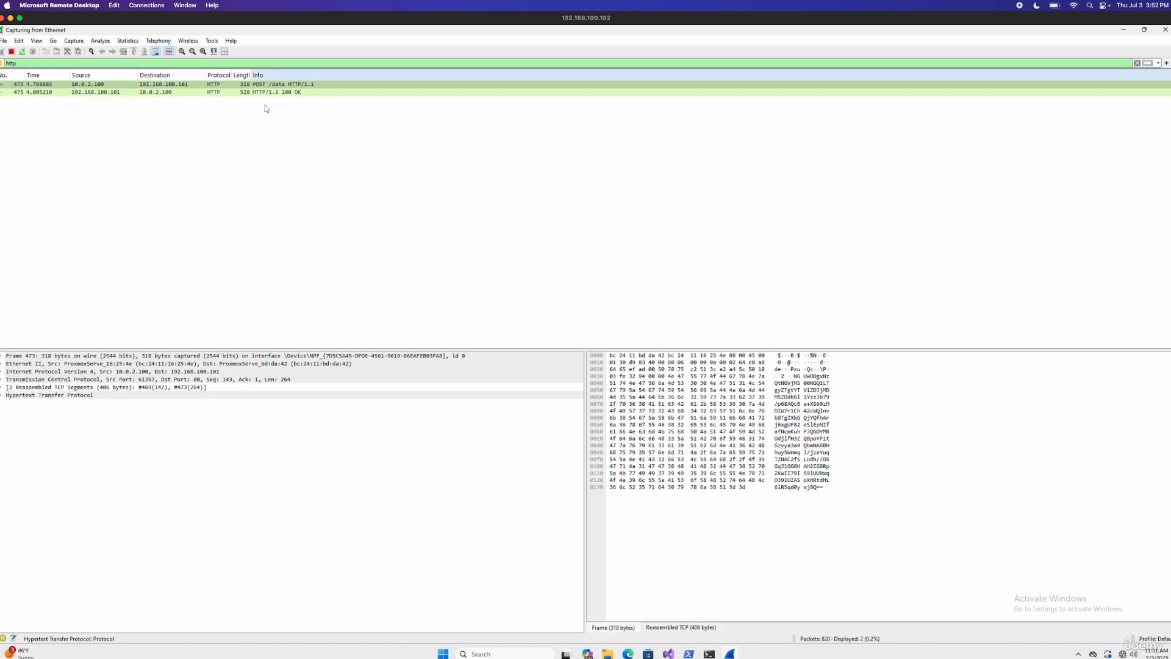
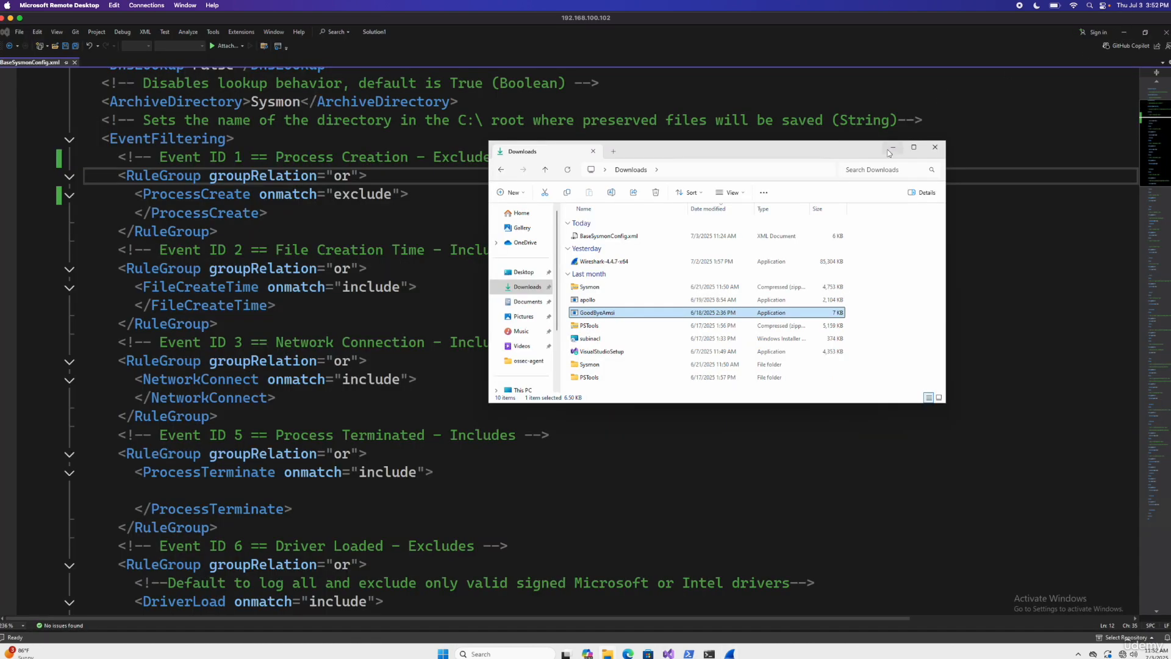
Step: In BaseSysmonConfig.xml, add a DestinationPort rule with value 80 inside the Event ID 3 NetworkConnect include block
{"action": "left_click", "coordinate": [892, 148]}
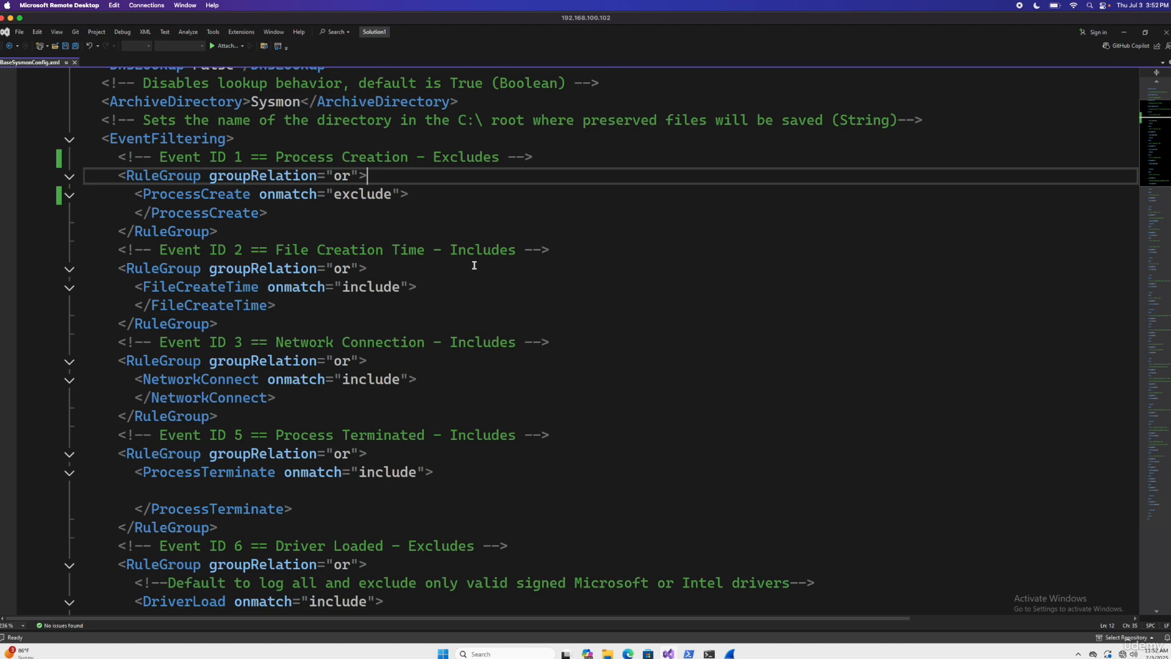
{"action": "left_click_drag", "start_coordinate": [218, 343], "coordinate": [244, 346]}
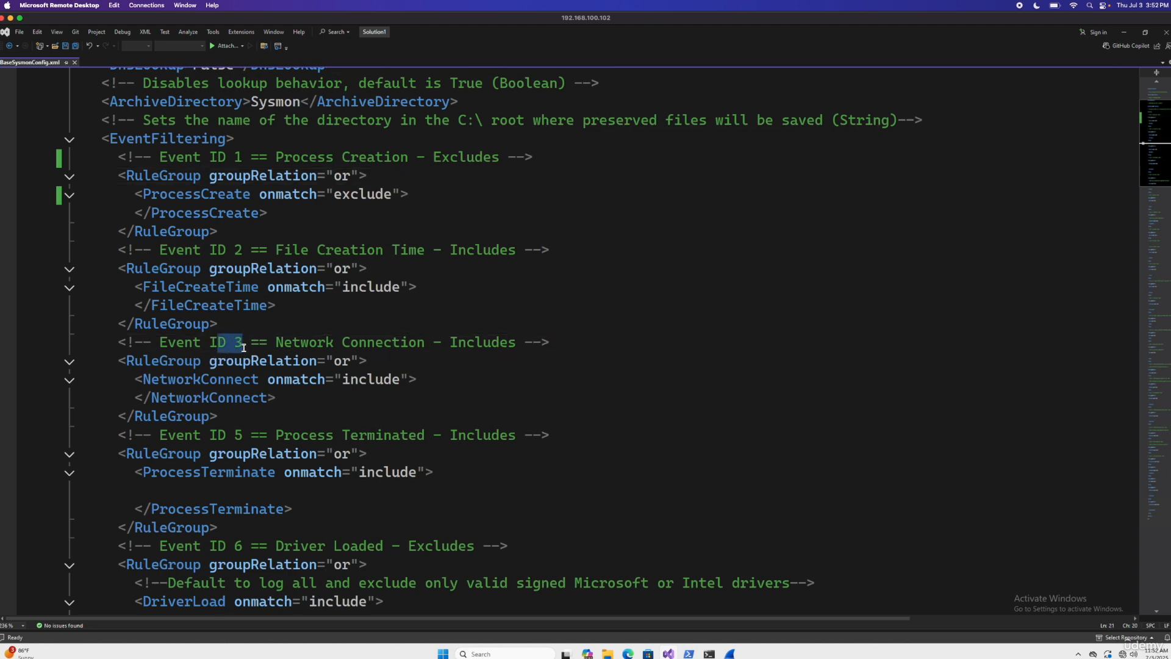
{"action": "scroll", "coordinate": [417, 407], "scroll_direction": "down", "scroll_amount": 1}
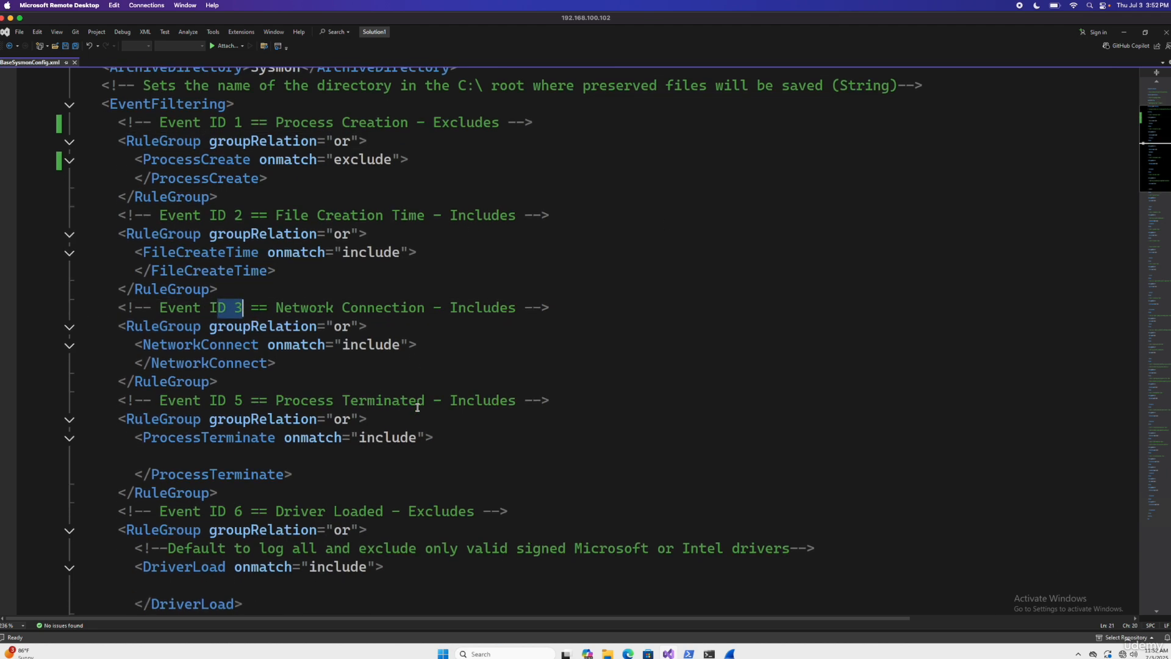
{"action": "left_click", "coordinate": [435, 342]}
{"action": "key", "text": "Return"}
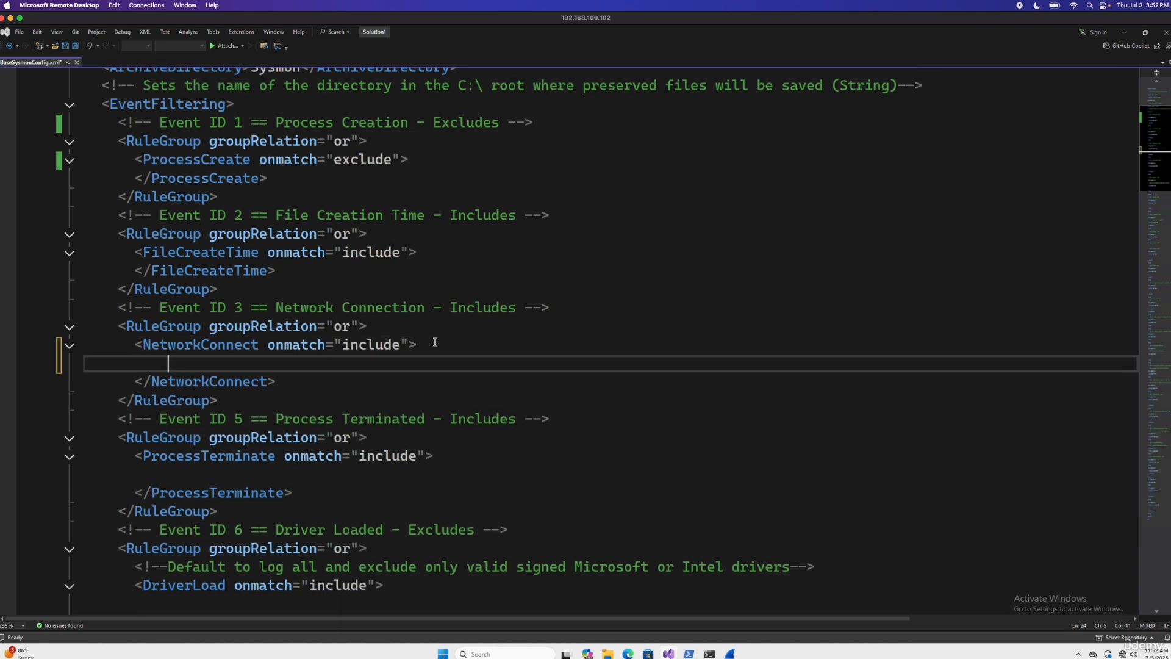
{"action": "type", "text": "<de"}
{"action": "key", "text": "BackSpace"}
{"action": "key", "text": "BackSpace"}
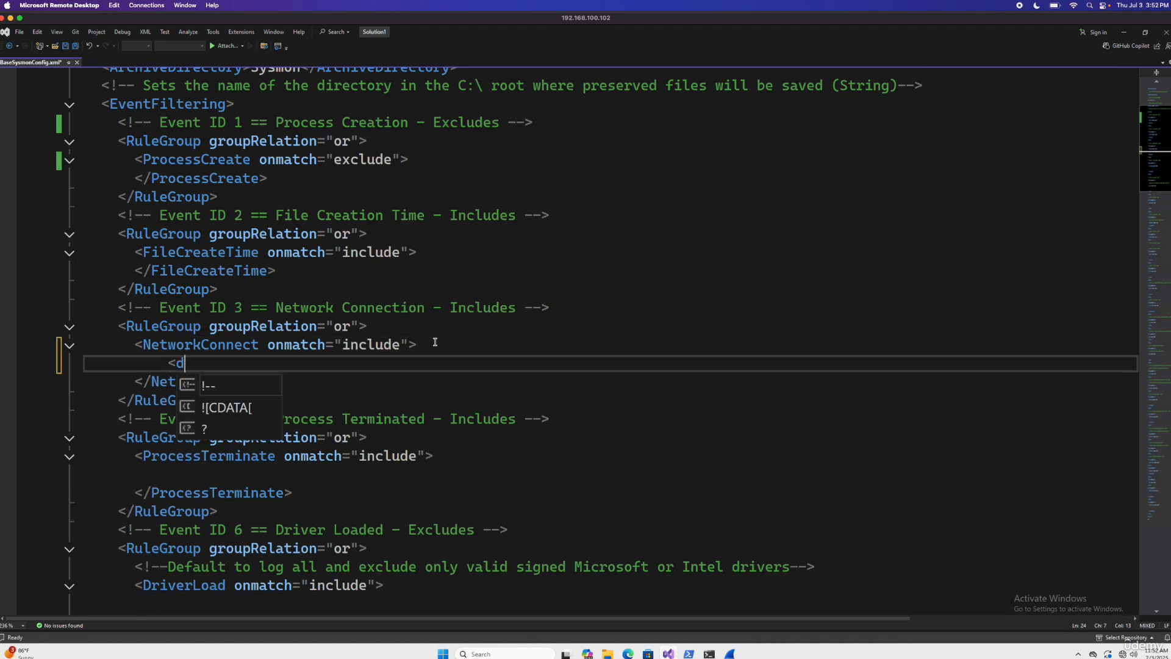
{"action": "type", "text": "Deso"}
{"action": "key", "text": "BackSpace"}
{"action": "type", "text": "ton"}
{"action": "key", "text": "BackSpace"}
{"action": "key", "text": "BackSpace"}
{"action": "type", "text": "inationPort"}
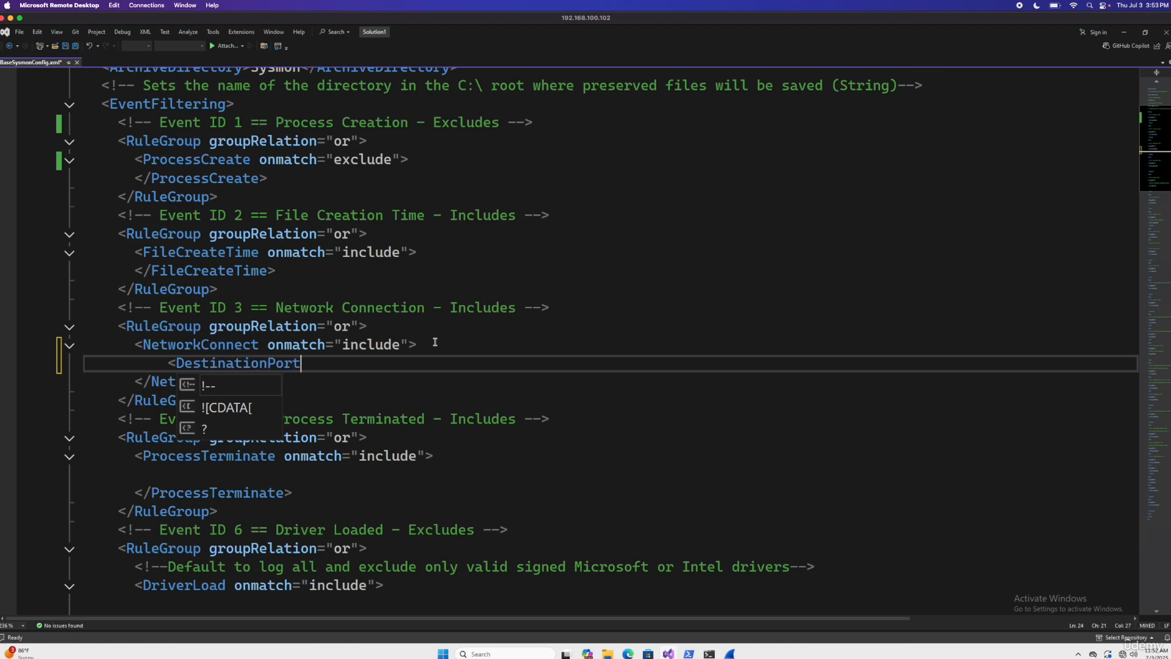
{"action": "type", "text": ">80</DestinationPort>"}
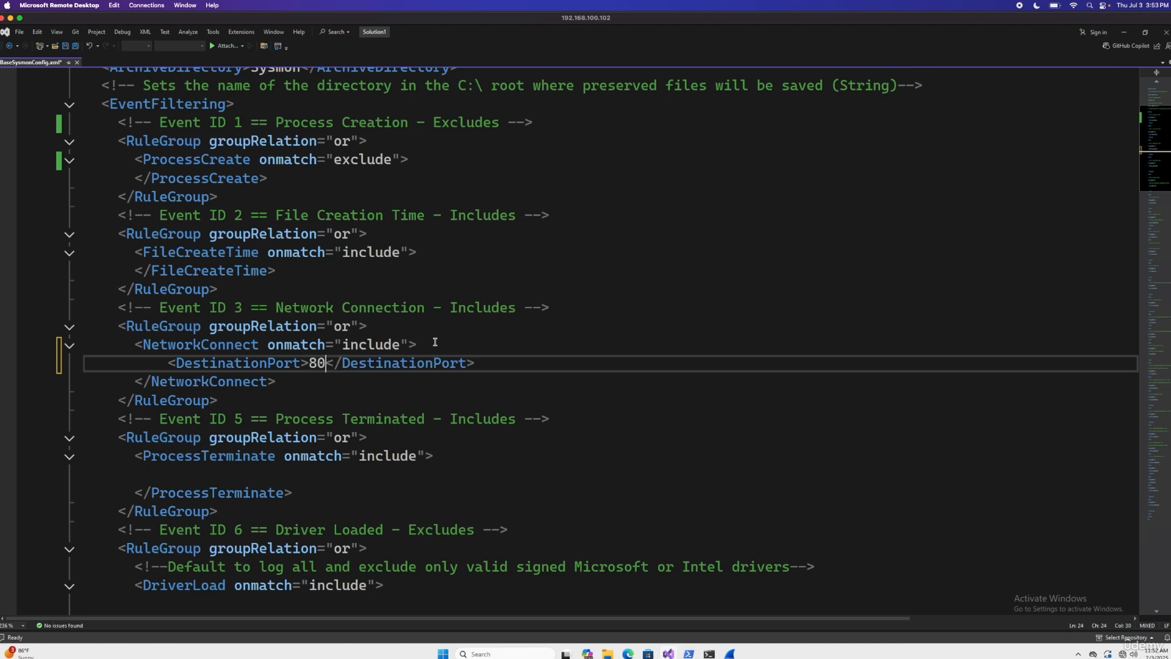
Step: Duplicate the port 80 DestinationPort rule onto a new line below and set the copy's value to 443
{"action": "left_click_drag", "start_coordinate": [476, 362], "coordinate": [167, 363]}
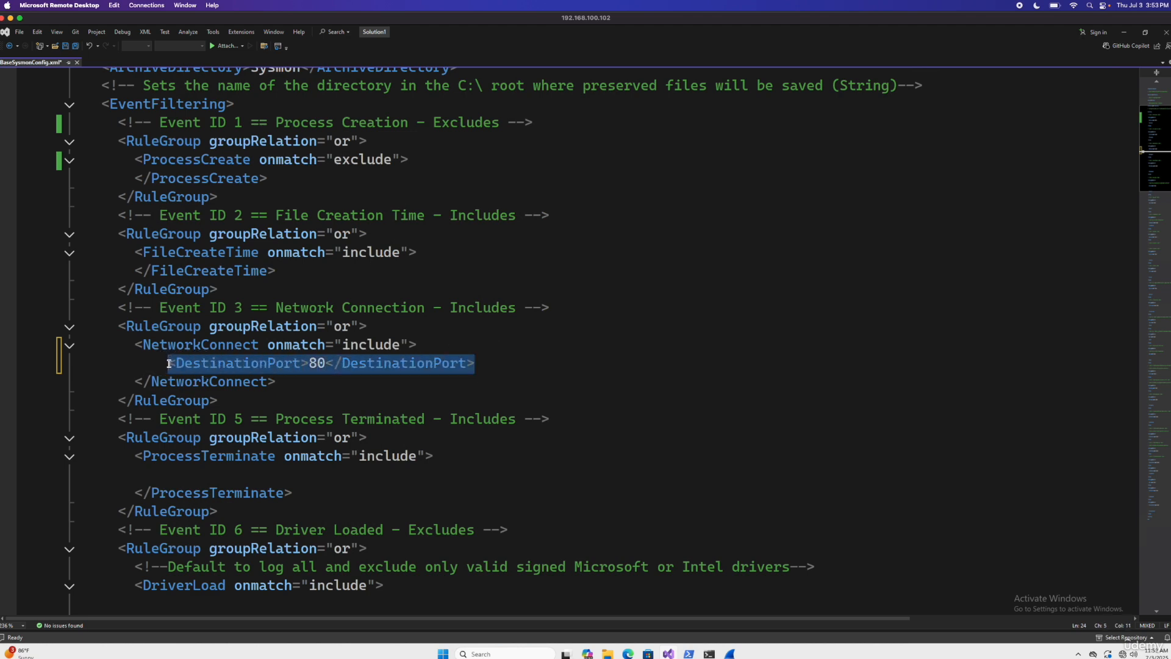
{"action": "key", "text": "ctrl+c"}
{"action": "left_click", "coordinate": [498, 362]}
{"action": "key", "text": "Return"}
{"action": "key", "text": "ctrl+v"}
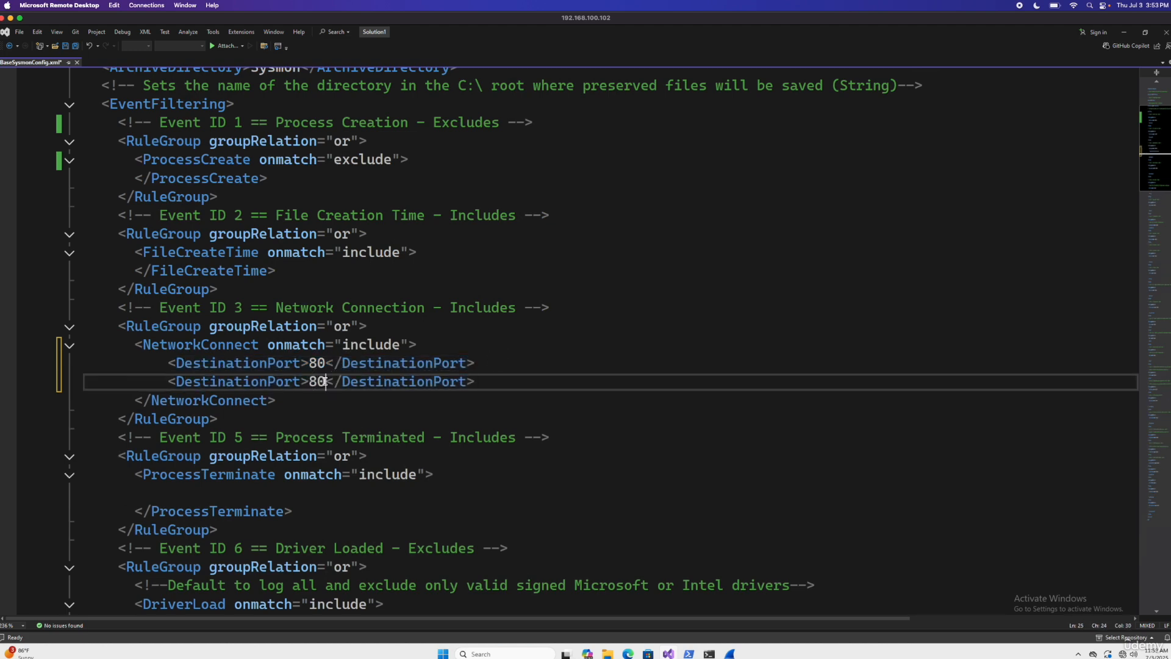
{"action": "key", "text": "BackSpace"}
{"action": "key", "text": "BackSpace"}
{"action": "type", "text": "443"}
Step: Add another copy of the DestinationPort rule below the 443 line and set its port to 445
{"action": "left_click", "coordinate": [505, 380]}
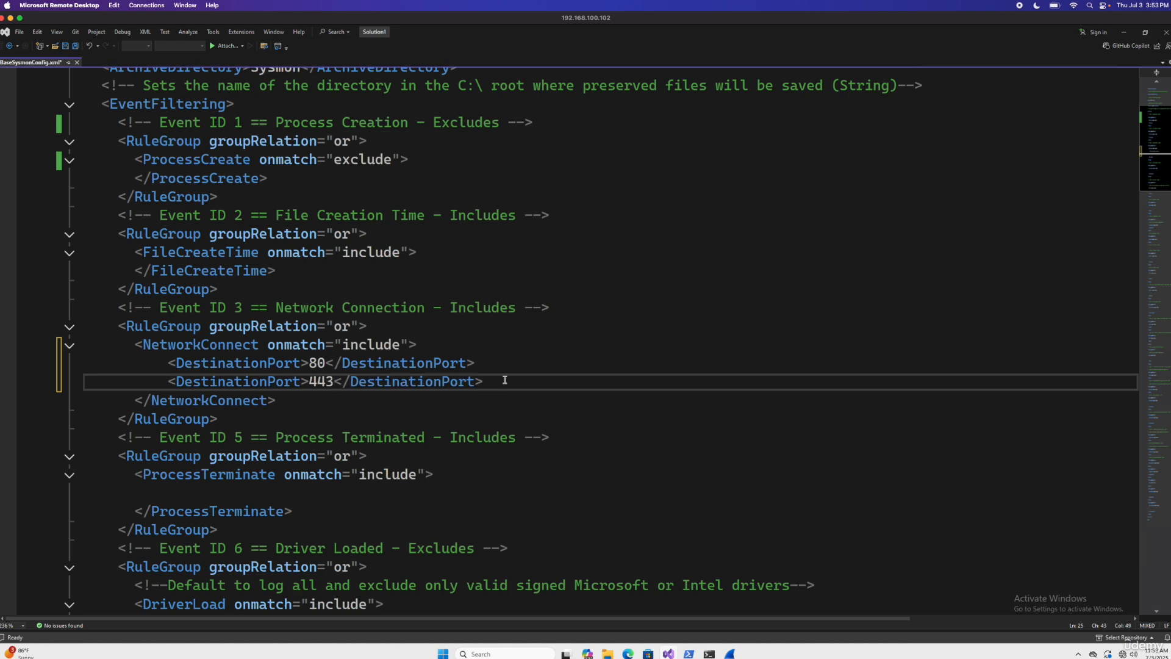
{"action": "key", "text": "Return"}
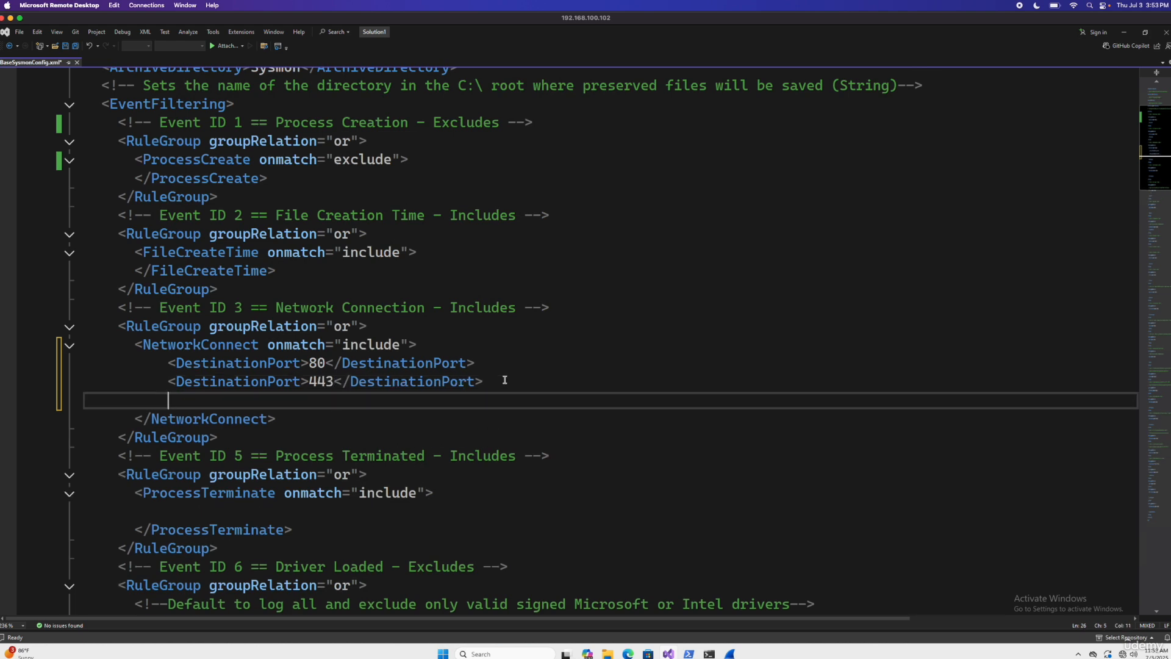
{"action": "key", "text": "ctrl+v"}
{"action": "left_click", "coordinate": [324, 401]}
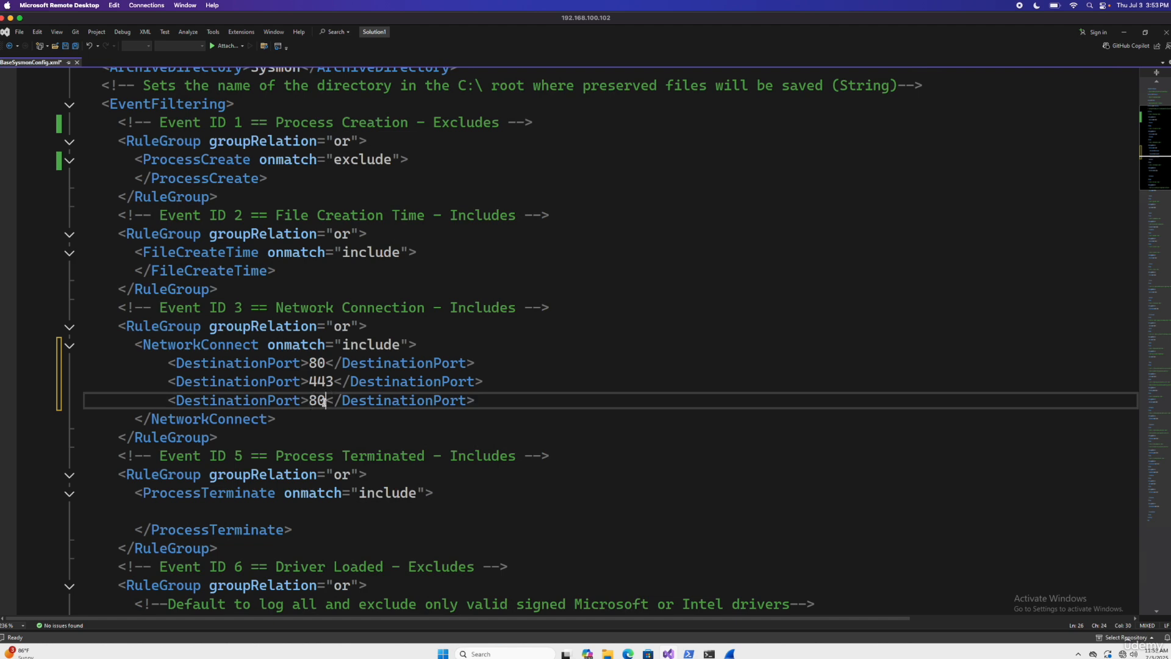
{"action": "key", "text": "BackSpace"}
{"action": "key", "text": "BackSpace"}
{"action": "type", "text": "445"}
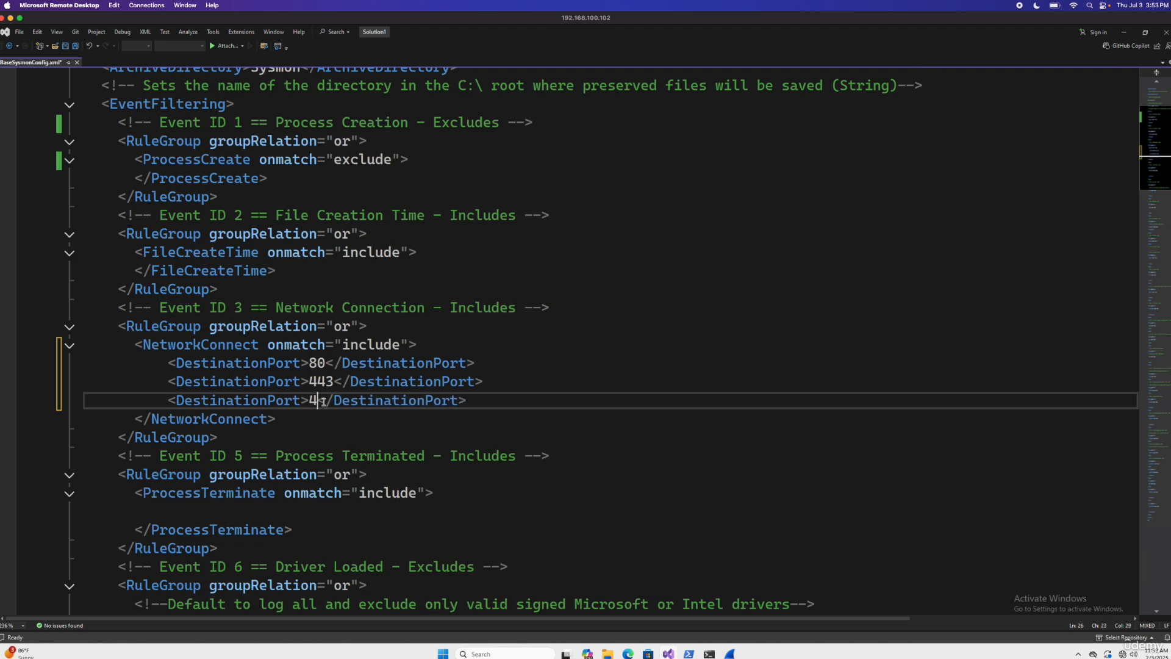
Step: Insert a DestinationPort rule for port 135 between the port 80 and port 443 lines
{"action": "left_click", "coordinate": [479, 363]}
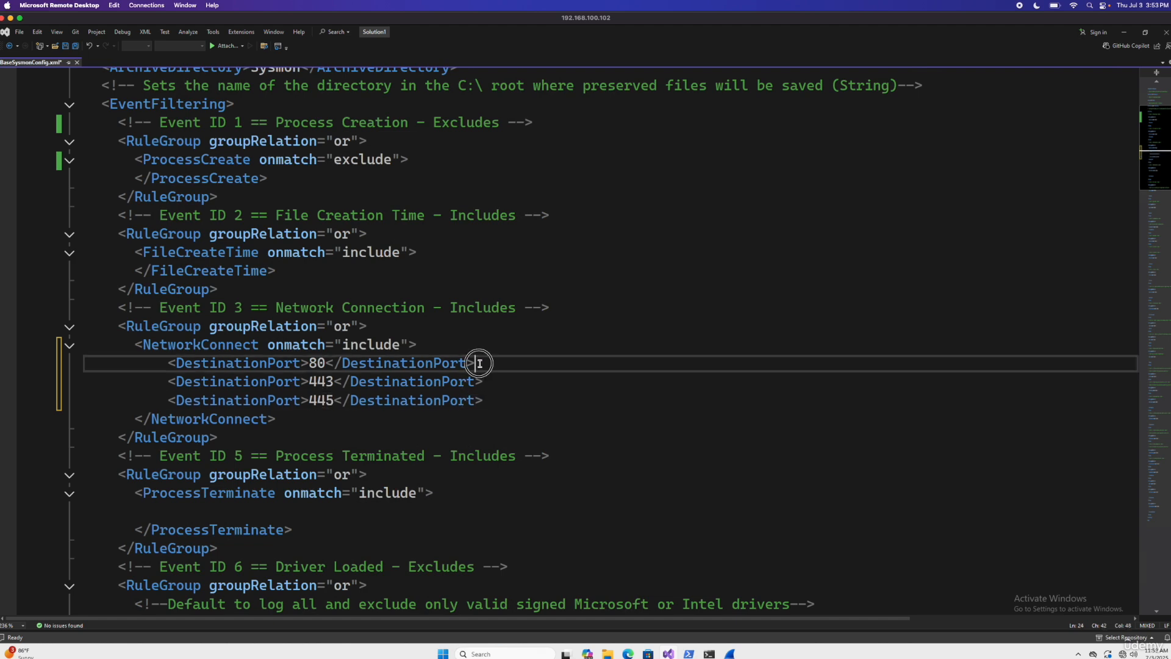
{"action": "key", "text": "Return"}
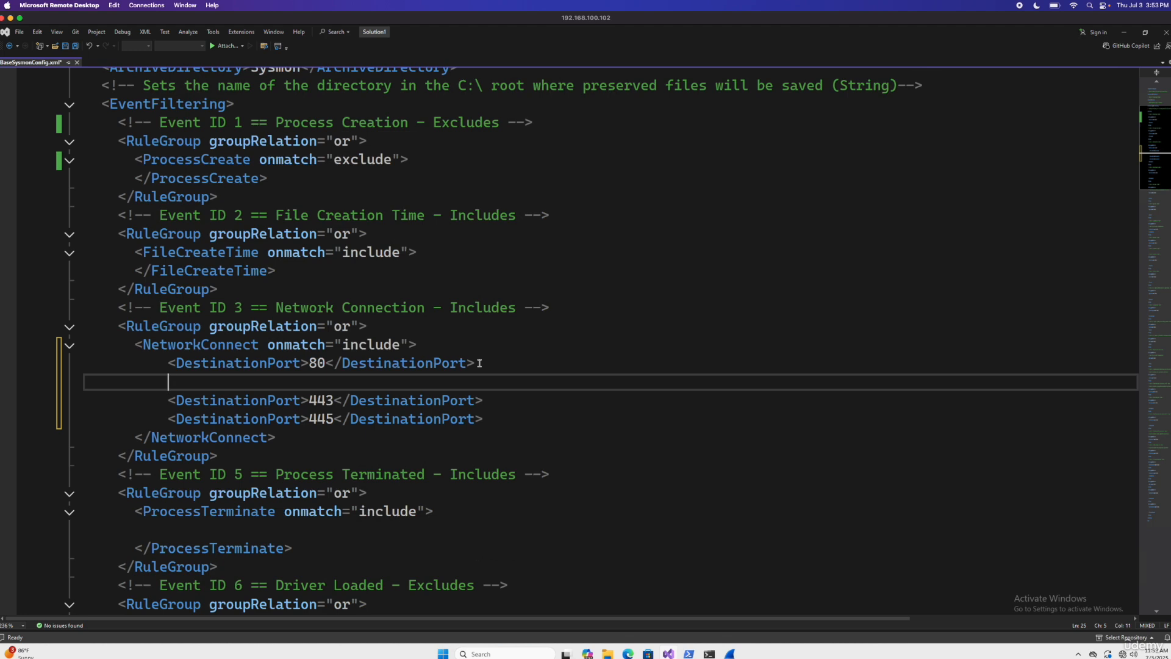
{"action": "key", "text": "ctrl+v"}
{"action": "left_click", "coordinate": [326, 381]}
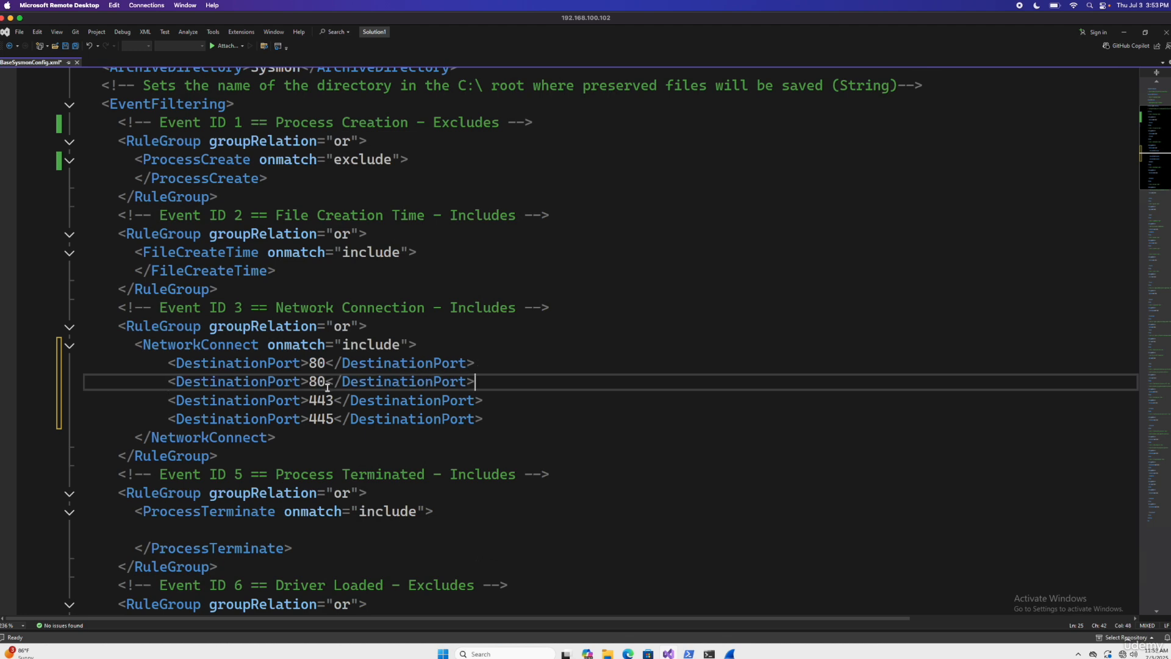
{"action": "key", "text": "BackSpace"}
{"action": "key", "text": "BackSpace"}
{"action": "type", "text": "135"}
{"action": "left_click", "coordinate": [557, 421]}
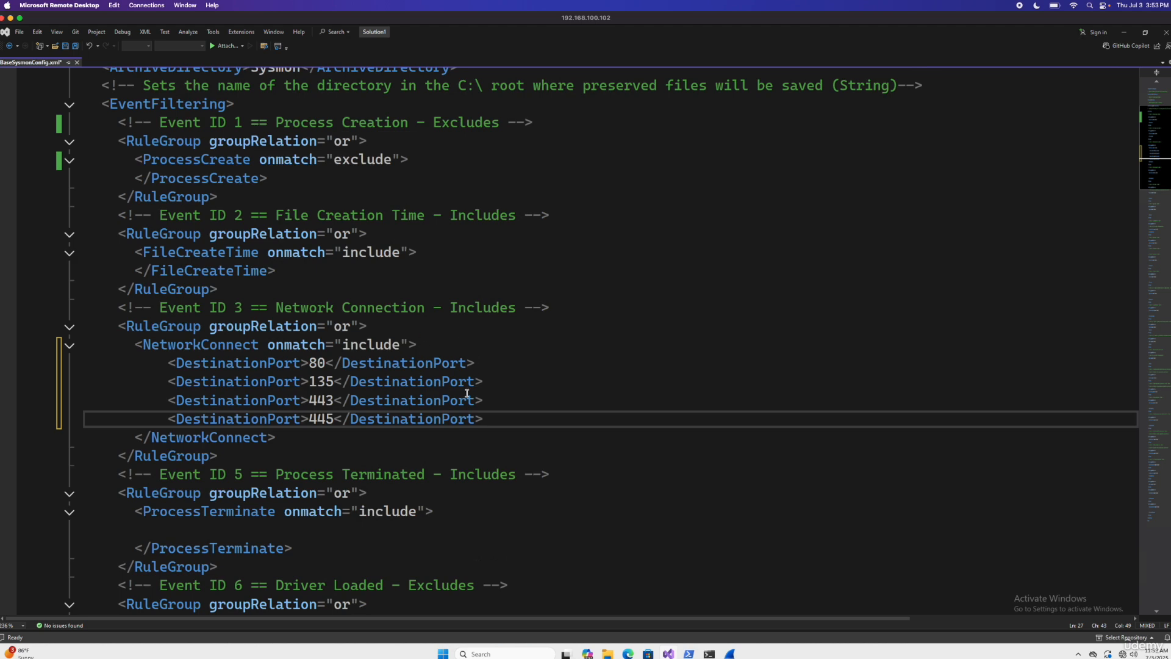
Step: Review the four DestinationPort values in the NetworkConnect block and save the Sysmon configuration file
{"action": "left_click", "coordinate": [510, 383]}
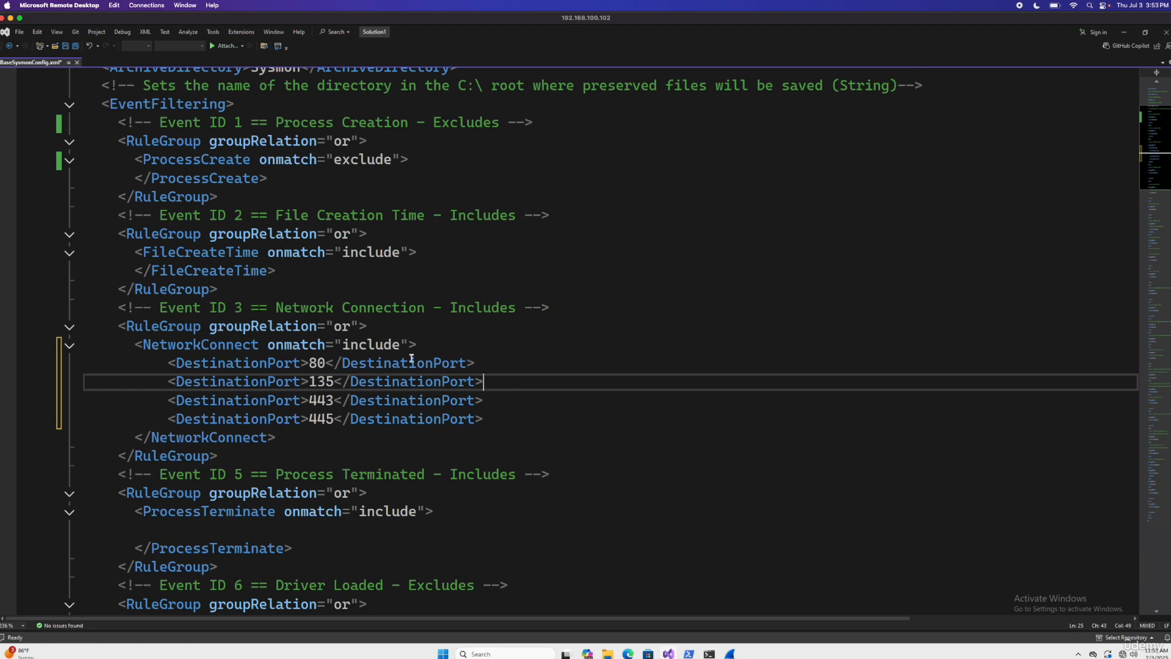
{"action": "double_click", "coordinate": [317, 362]}
{"action": "double_click", "coordinate": [320, 381]}
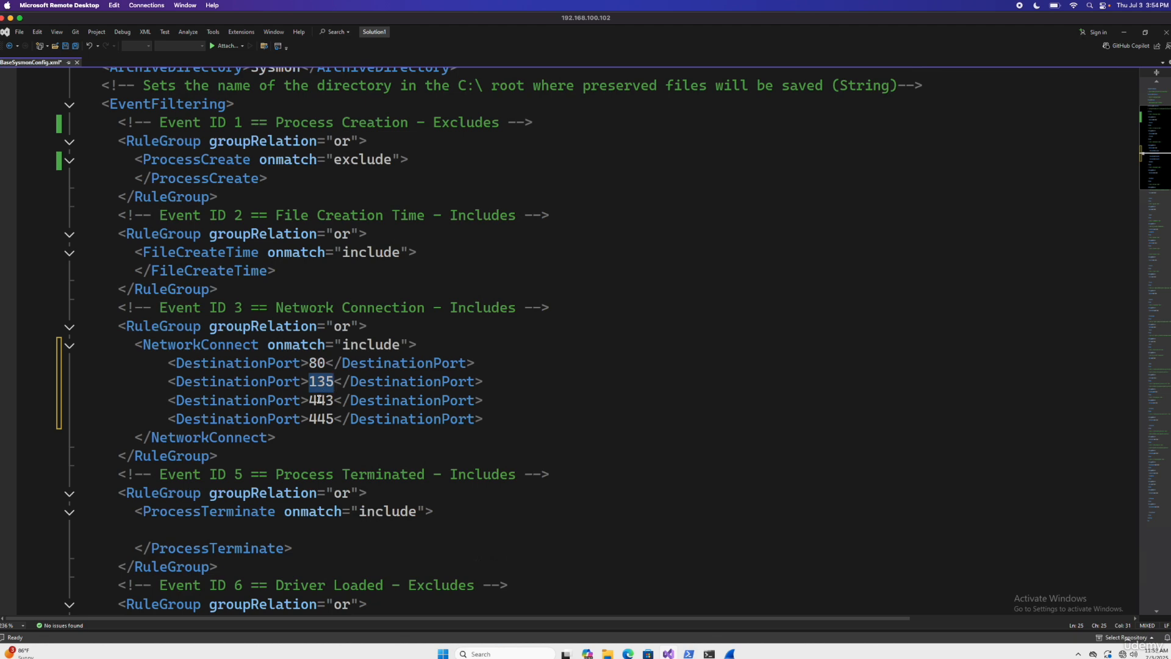
{"action": "double_click", "coordinate": [320, 399]}
{"action": "double_click", "coordinate": [323, 420]}
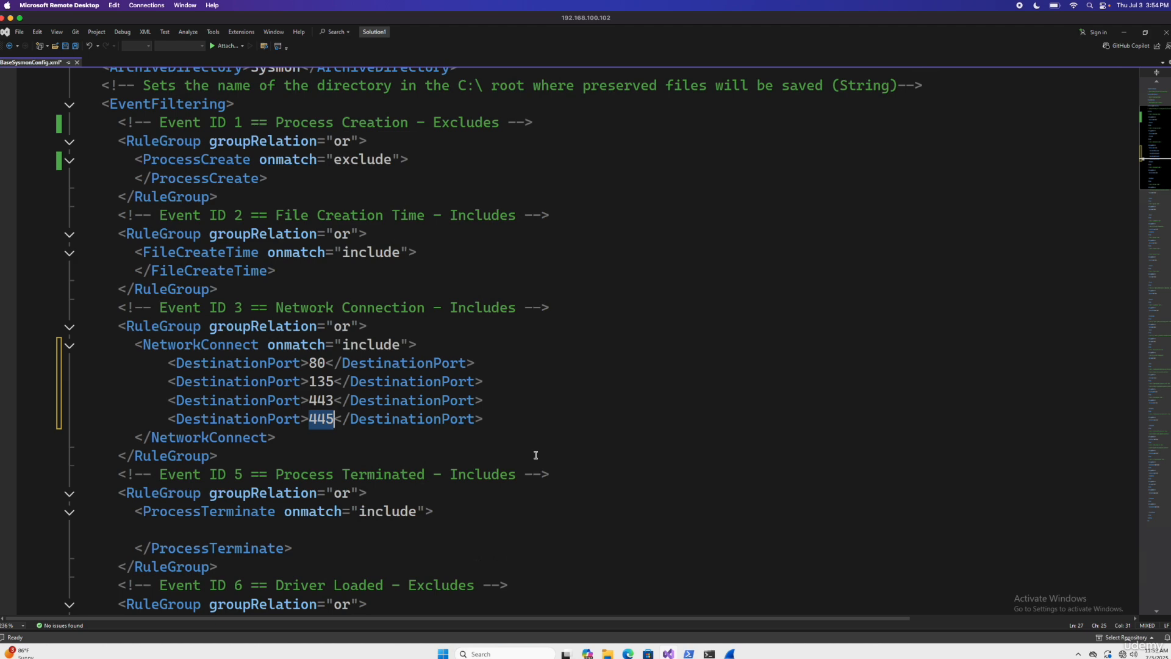
{"action": "key", "text": "ctrl+s"}
{"action": "left_click", "coordinate": [640, 491]}
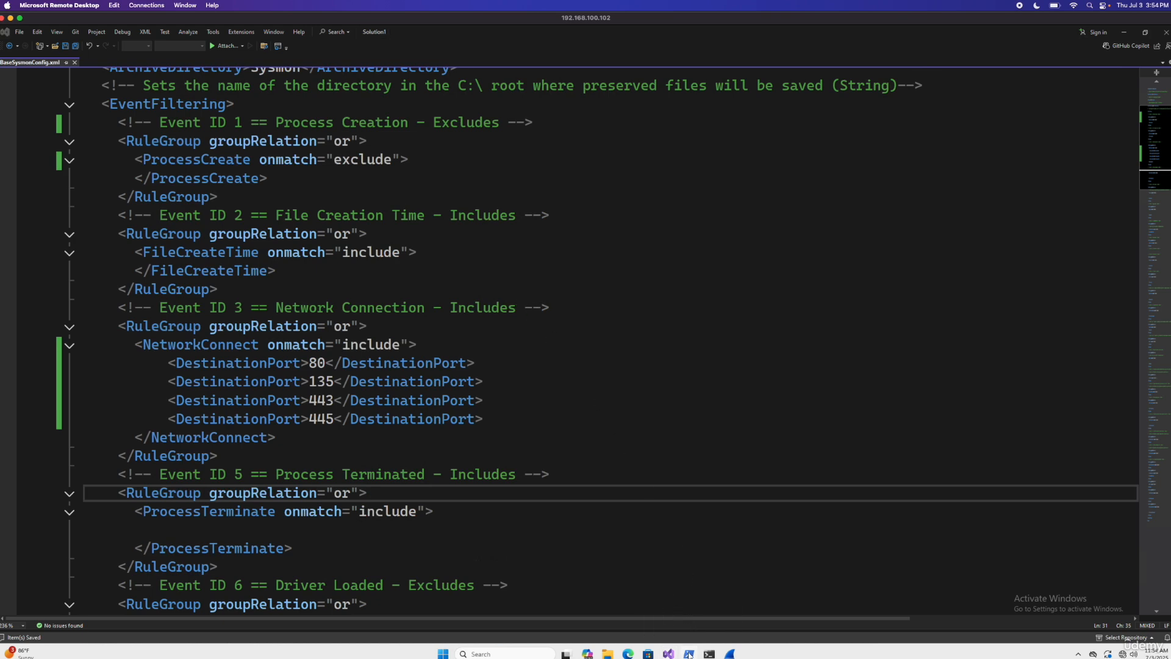
Step: Switch to the administrator PowerShell window, clear its console and list the Downloads folder with dir
{"action": "mouse_move", "coordinate": [691, 653]}
{"action": "left_click", "coordinate": [711, 656]}
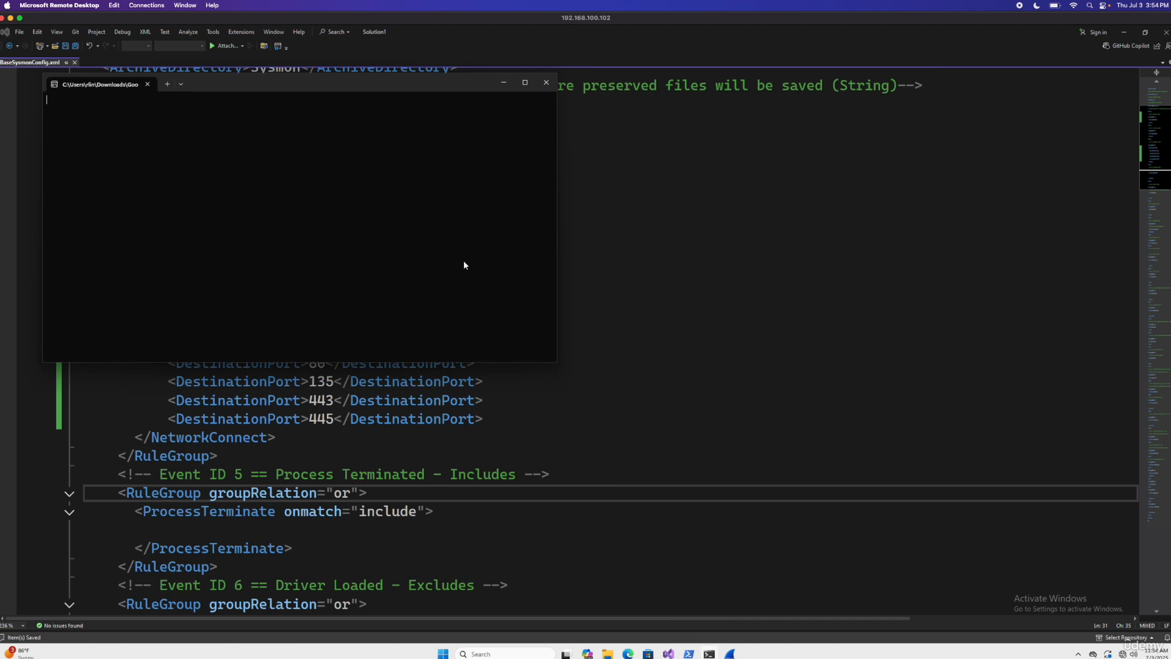
{"action": "left_click", "coordinate": [508, 72]}
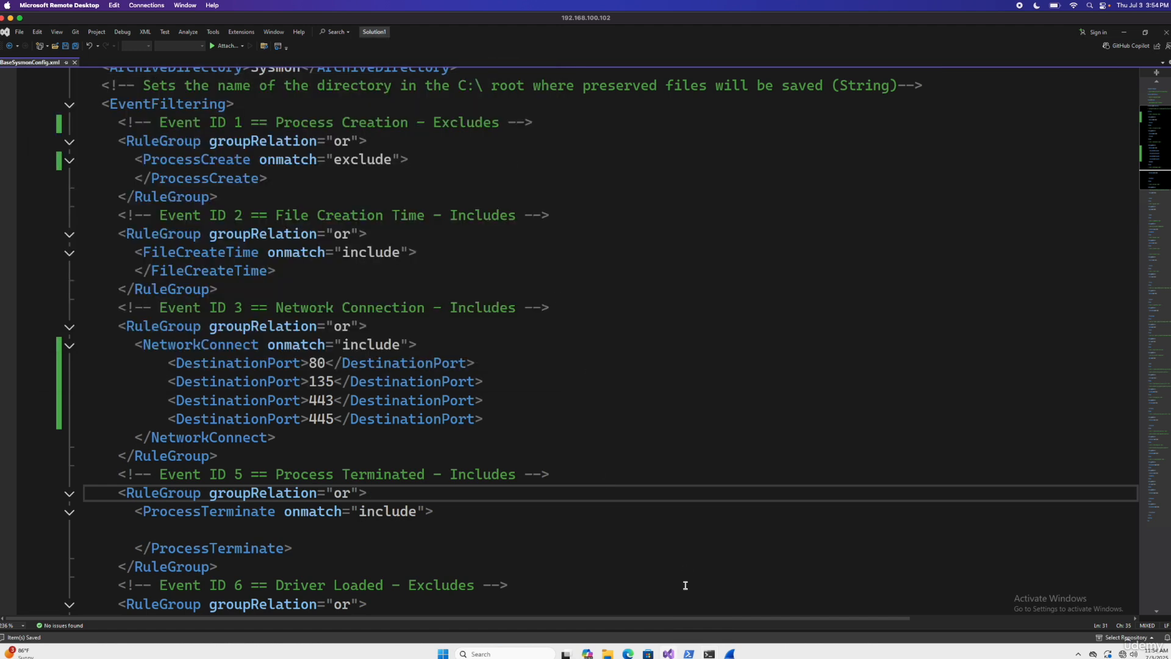
{"action": "mouse_move", "coordinate": [696, 654]}
{"action": "left_click", "coordinate": [701, 608]}
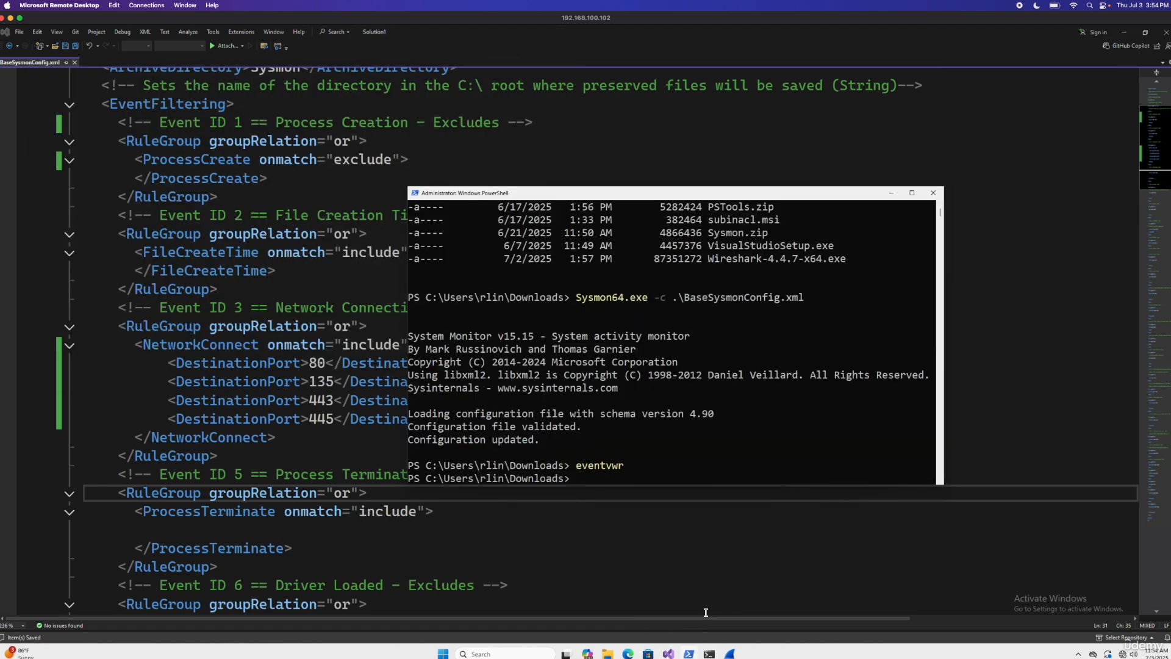
{"action": "type", "text": "dir"}
{"action": "key", "text": "BackSpace"}
{"action": "key", "text": "BackSpace"}
{"action": "key", "text": "BackSpace"}
{"action": "type", "text": "cle"}
{"action": "key", "text": "Return"}
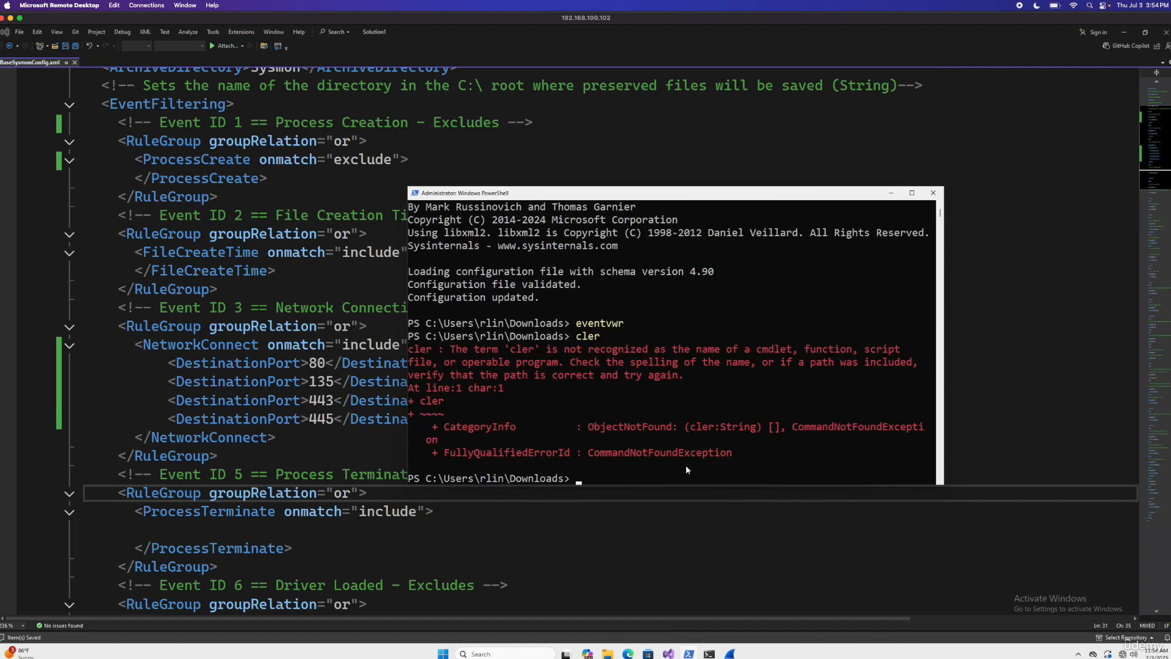
{"action": "type", "text": "clear"}
{"action": "key", "text": "Return"}
{"action": "type", "text": "dir"}
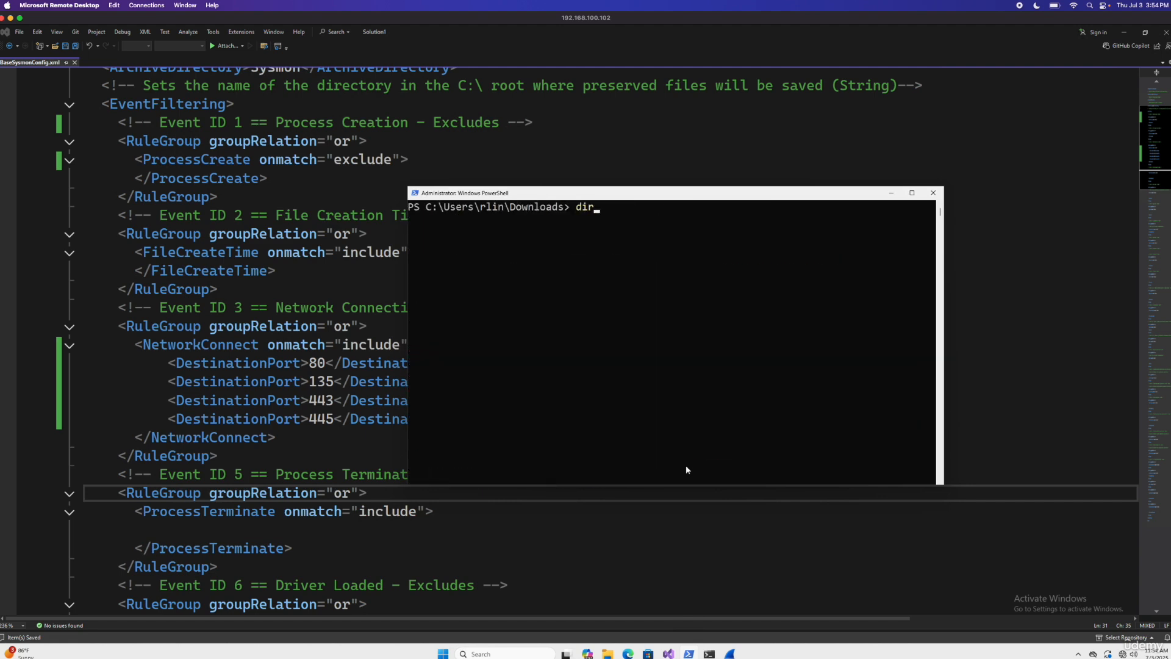
{"action": "key", "text": "Return"}
{"action": "double_click", "coordinate": [767, 351]}
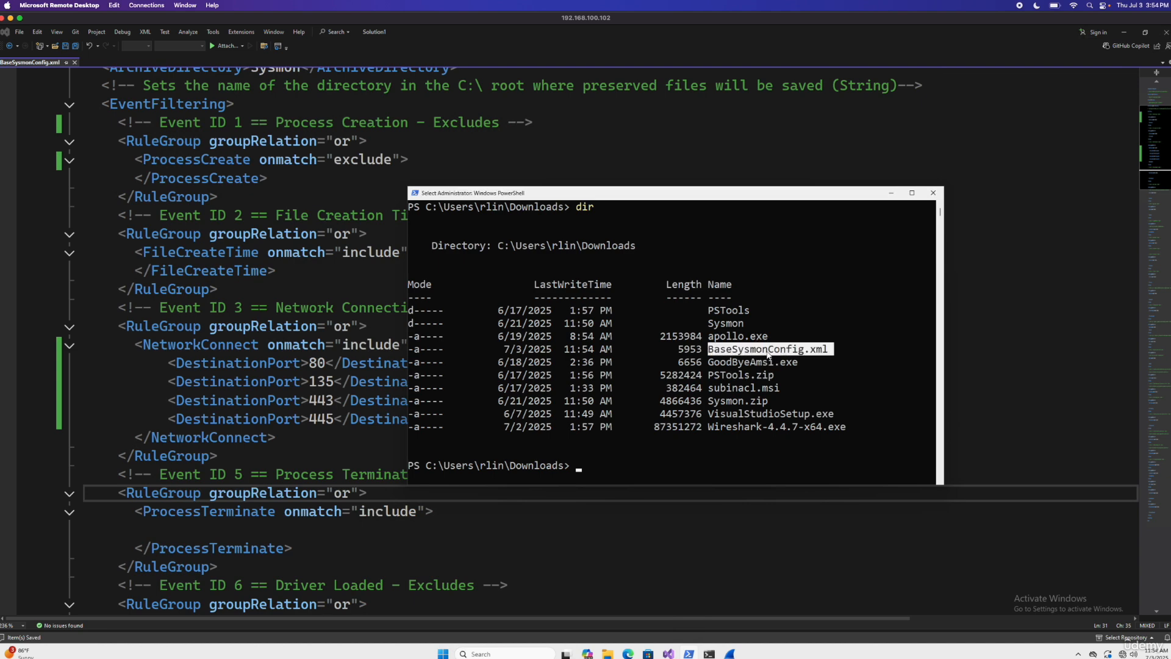
Step: Load the edited configuration into Sysmon with Sysmon64.exe -c .\BaseSysmonConfig.xml and check the command's output
{"action": "type", "text": "ssys"}
{"action": "key", "text": "BackSpace"}
{"action": "key", "text": "BackSpace"}
{"action": "key", "text": "BackSpace"}
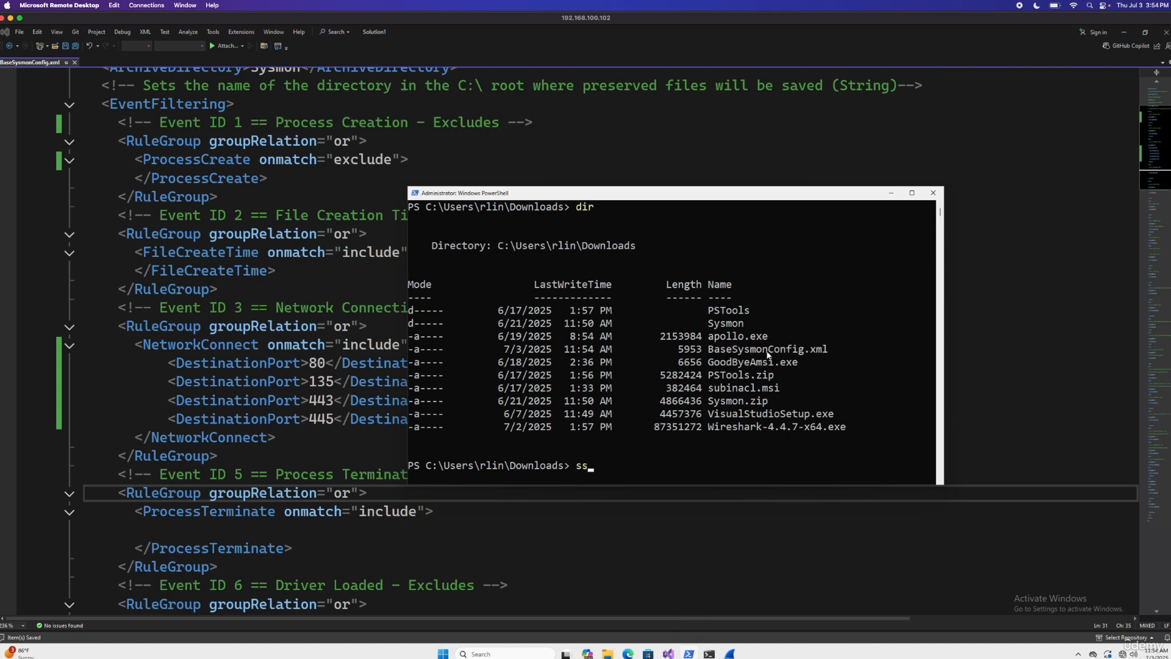
{"action": "type", "text": "ysmonco"}
{"action": "key", "text": "BackSpace"}
{"action": "key", "text": "BackSpace"}
{"action": "type", "text": "64.`"}
{"action": "key", "text": "Tab"}
{"action": "type", "text": "-c .\\Ba"}
{"action": "key", "text": "Tab"}
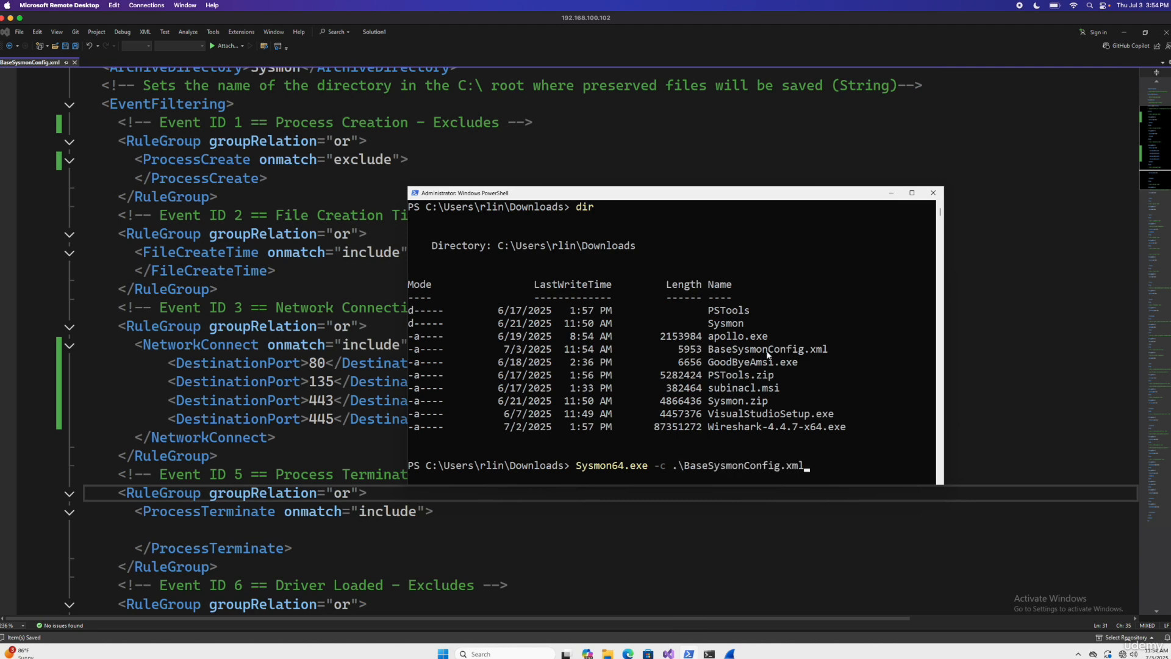
{"action": "key", "text": "Return"}
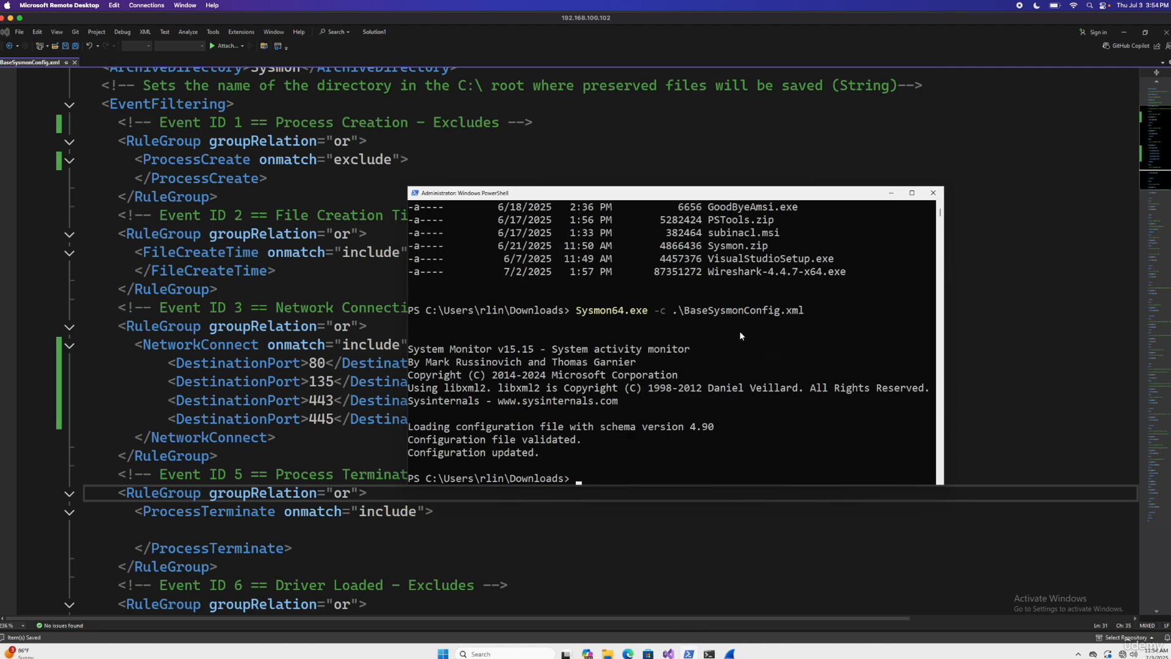
{"action": "double_click", "coordinate": [567, 423]}
{"action": "double_click", "coordinate": [542, 439]}
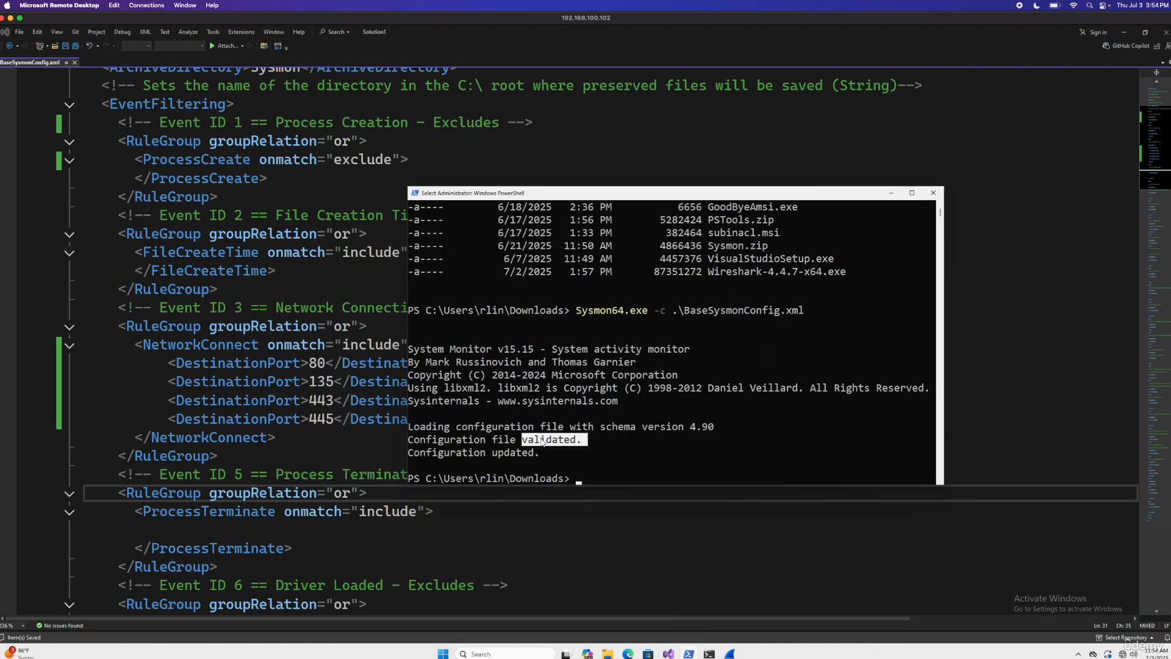
{"action": "left_click", "coordinate": [665, 428]}
{"action": "left_click", "coordinate": [648, 457]}
Step: Move the PowerShell window aside and launch Event Viewer from its prompt with eventvwr
{"action": "left_click_drag", "start_coordinate": [537, 193], "coordinate": [469, 187]}
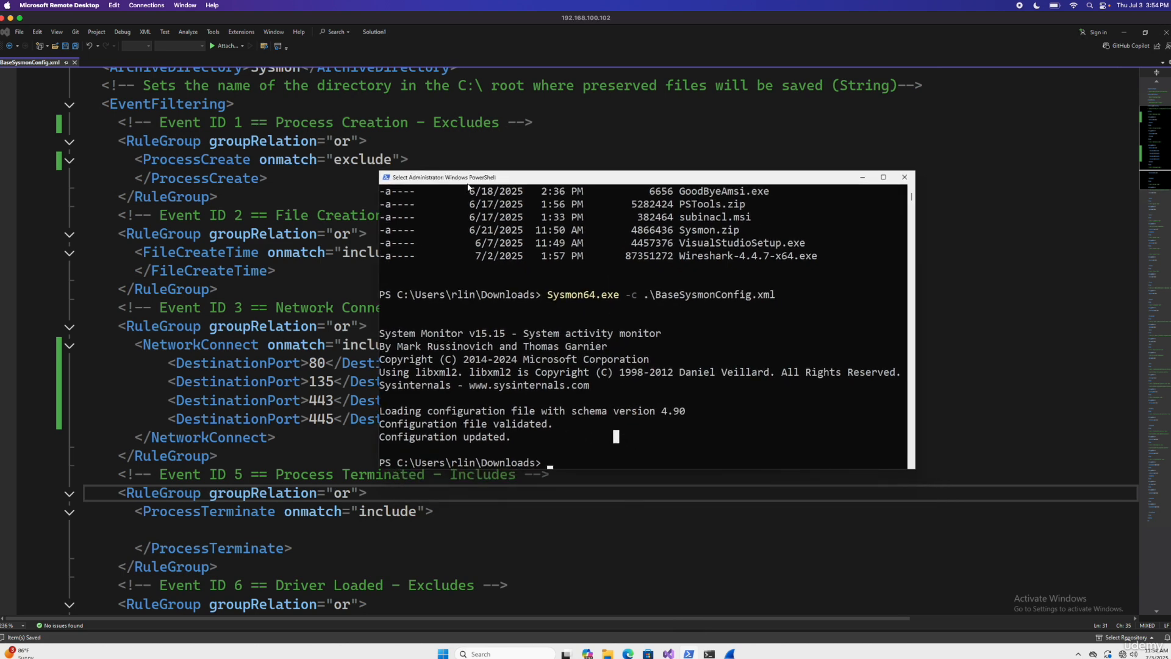
{"action": "left_click", "coordinate": [587, 459]}
{"action": "type", "text": "eventvwr"}
{"action": "key", "text": "Return"}
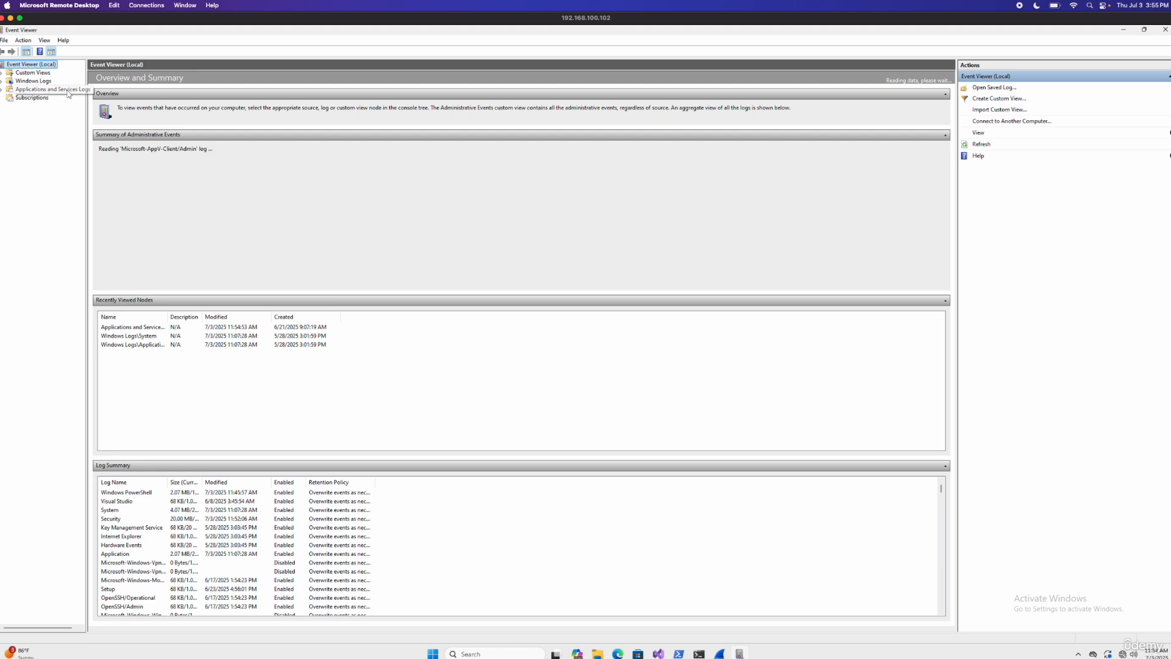
Step: Open the Sysmon Operational log under Applications and Services Logs > Microsoft > Windows in Event Viewer
{"action": "left_click", "coordinate": [2, 90]}
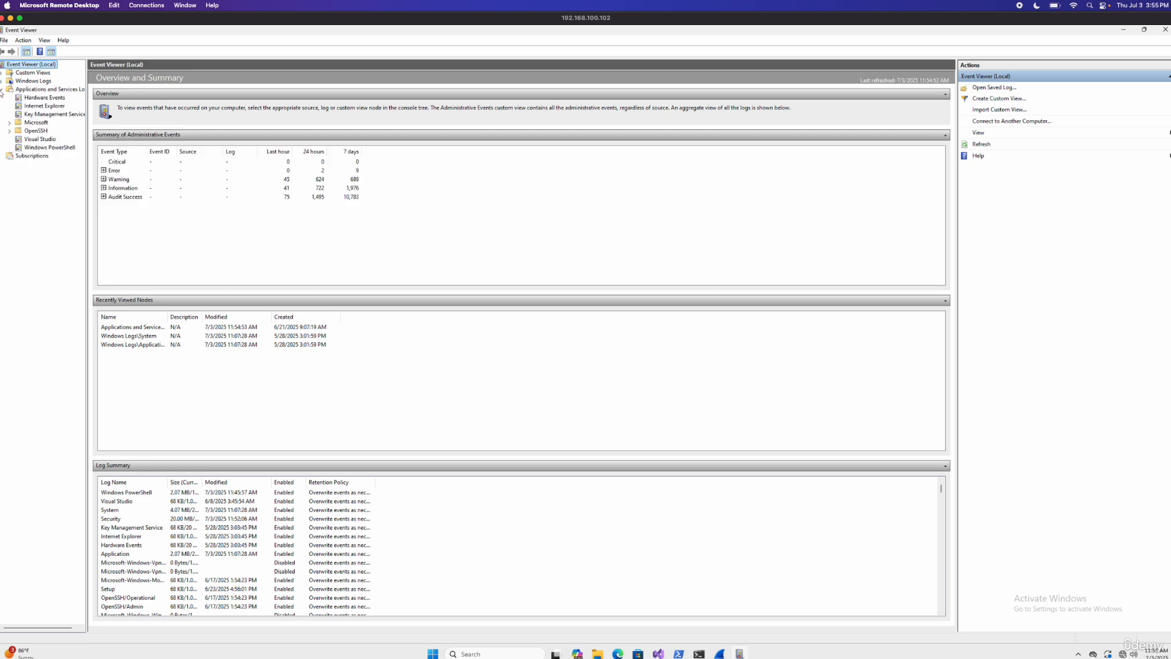
{"action": "left_click", "coordinate": [9, 123]}
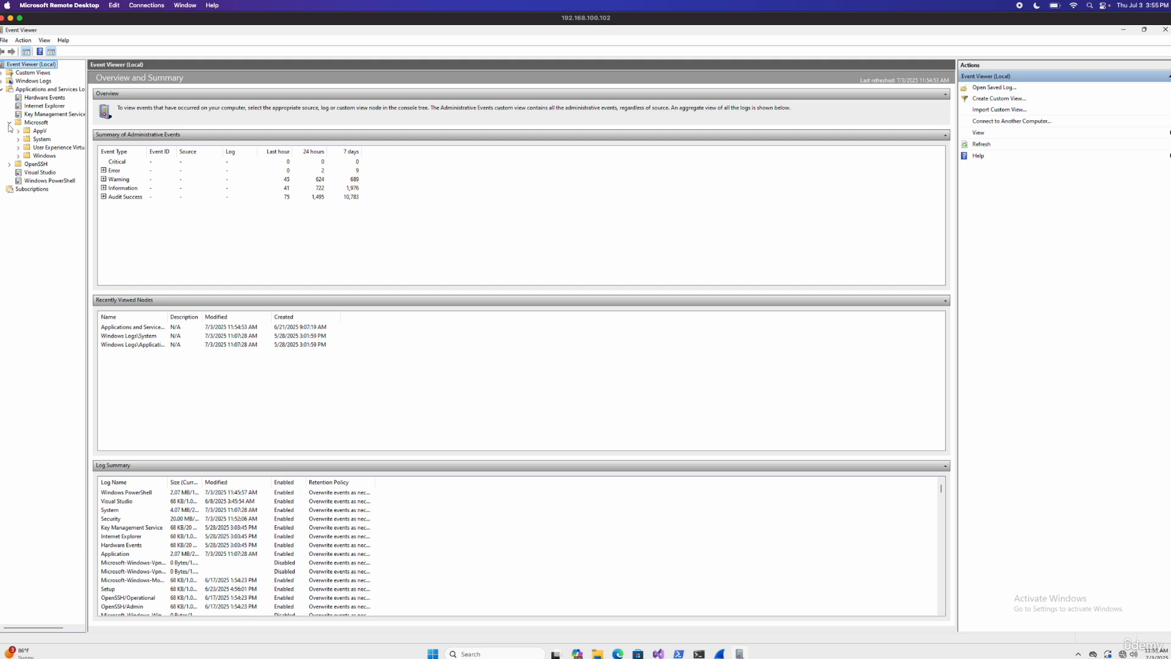
{"action": "left_click", "coordinate": [18, 156]}
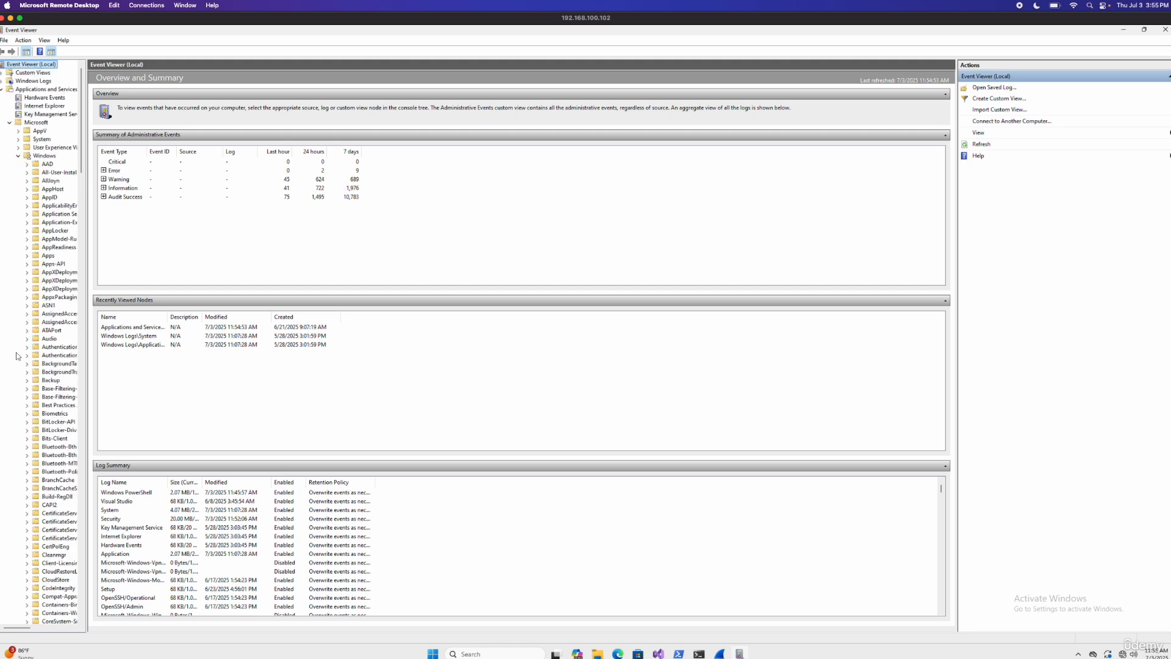
{"action": "scroll", "coordinate": [27, 380], "scroll_direction": "down", "scroll_amount": 8}
{"action": "scroll", "coordinate": [26, 380], "scroll_direction": "down", "scroll_amount": 20}
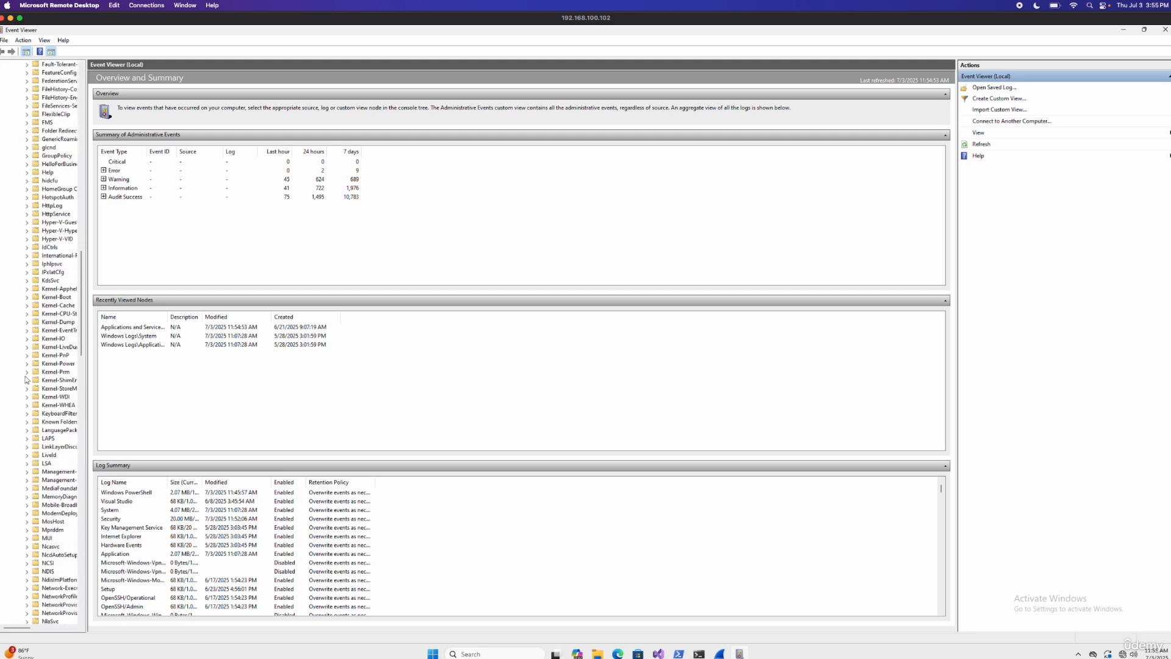
{"action": "scroll", "coordinate": [27, 380], "scroll_direction": "down", "scroll_amount": 15}
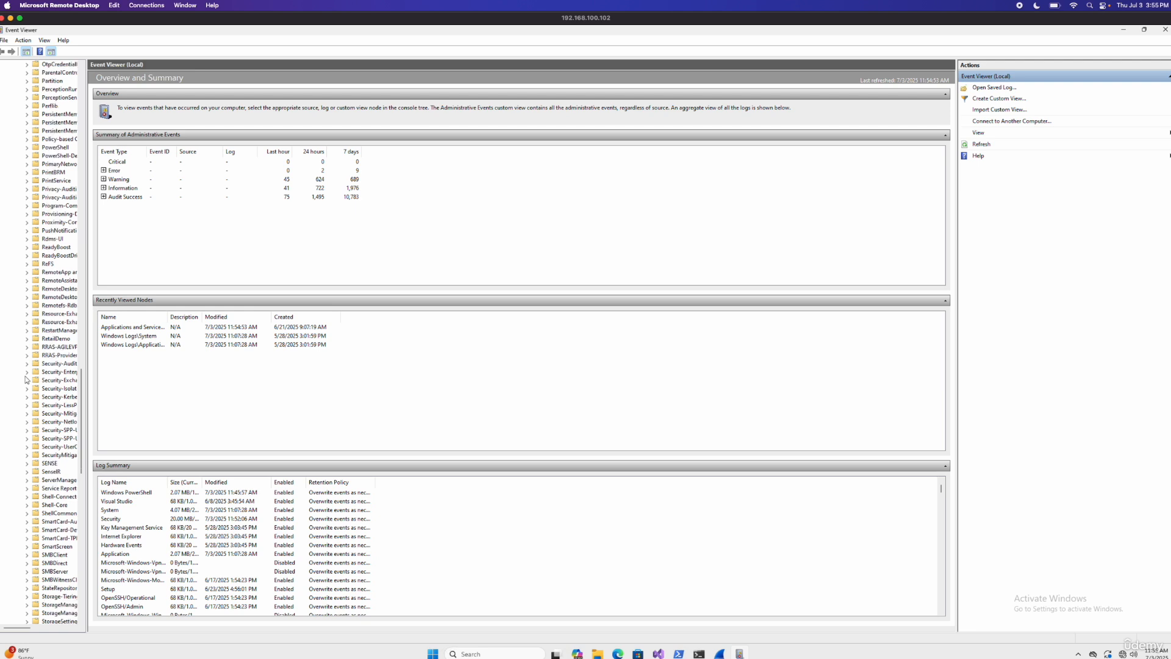
{"action": "scroll", "coordinate": [33, 403], "scroll_direction": "down", "scroll_amount": 5}
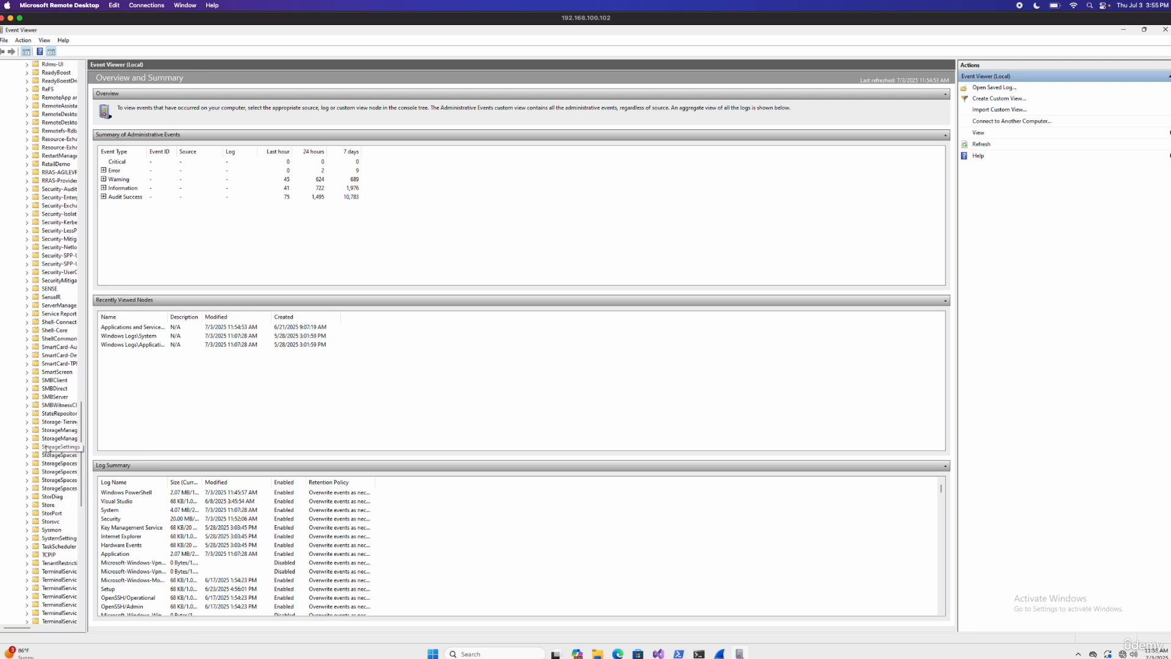
{"action": "left_click", "coordinate": [27, 505]}
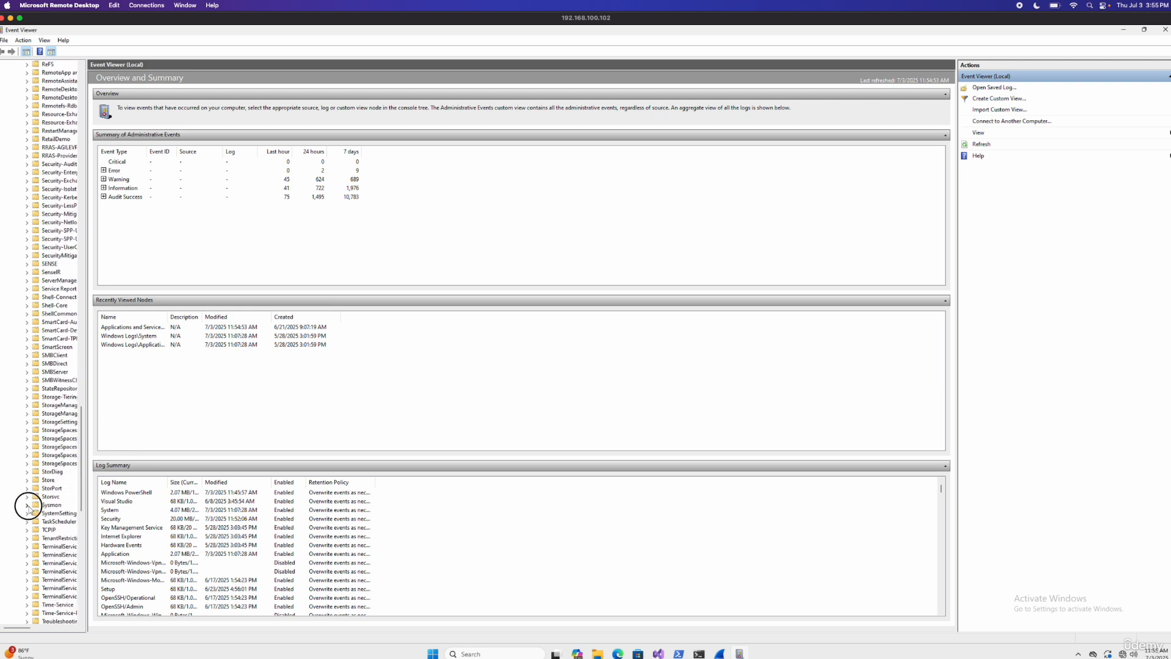
{"action": "left_click", "coordinate": [59, 514]}
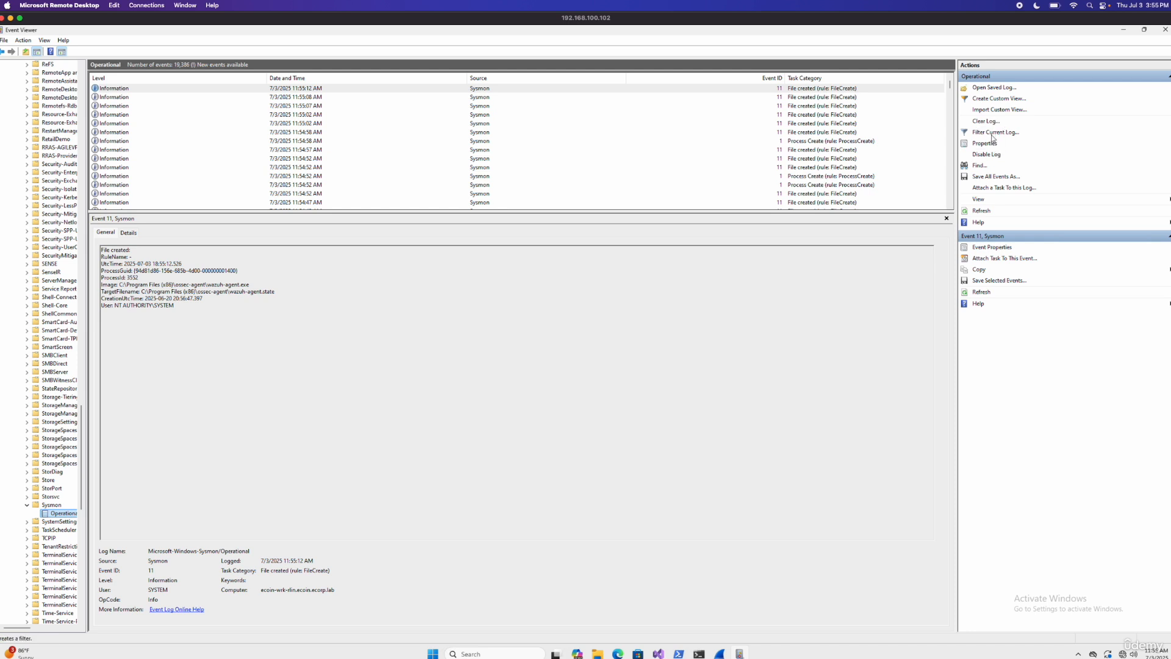
Step: Filter the Sysmon Operational log to show only Event ID 3
{"action": "left_click", "coordinate": [993, 133]}
{"action": "left_click", "coordinate": [555, 343]}
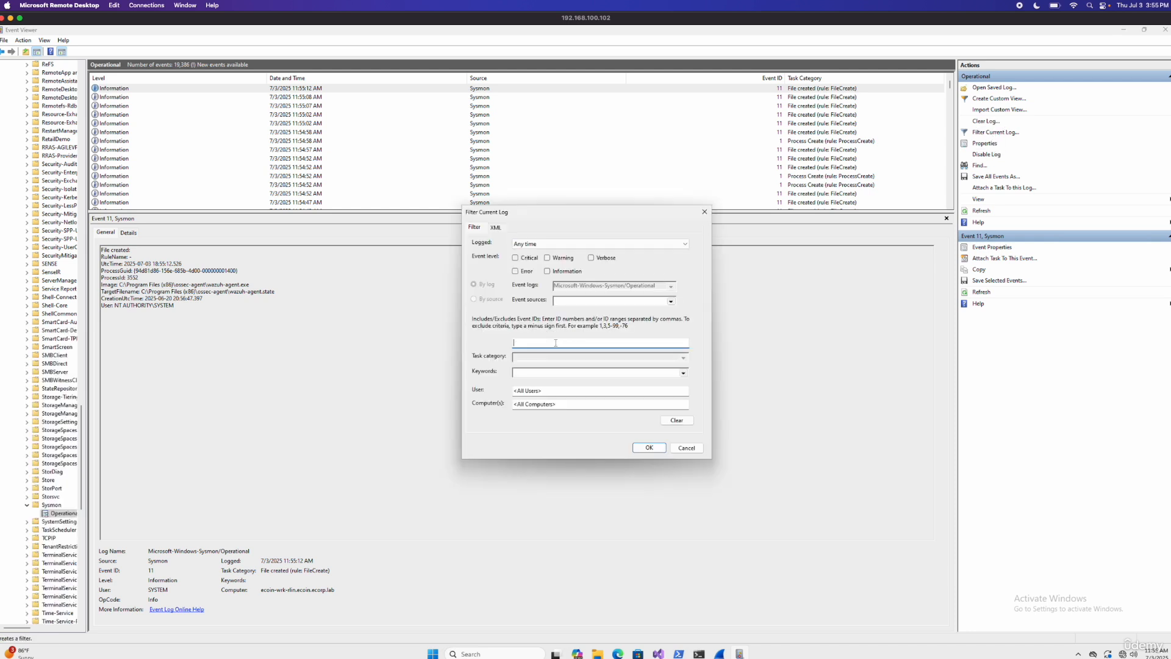
{"action": "key", "text": "Return"}
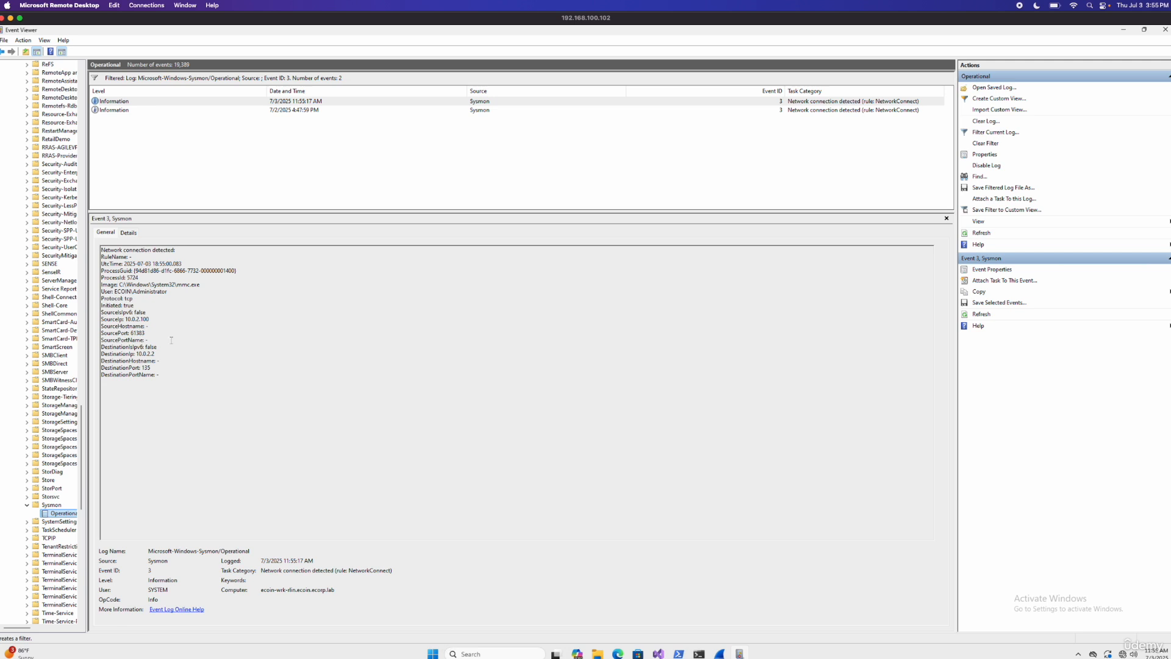
Step: Examine the destination port and image of the newest network connection event, and compare it with the older Event ID 3 entry
{"action": "double_click", "coordinate": [146, 367]}
{"action": "double_click", "coordinate": [180, 284]}
{"action": "left_click", "coordinate": [719, 109]}
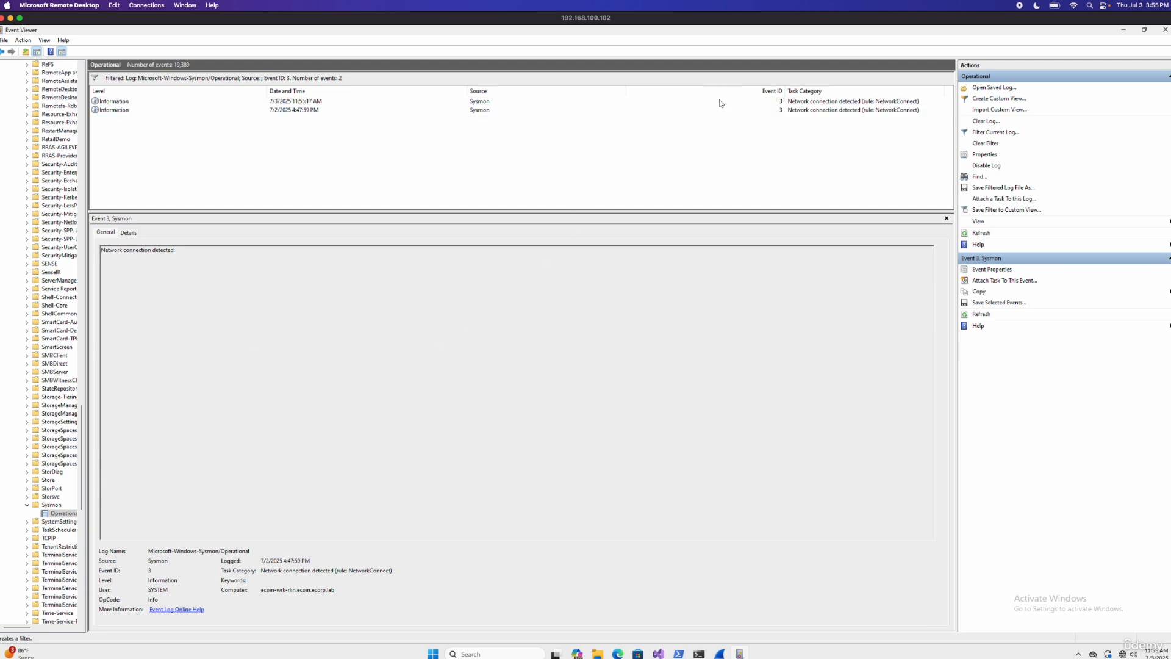
{"action": "left_click", "coordinate": [720, 101]}
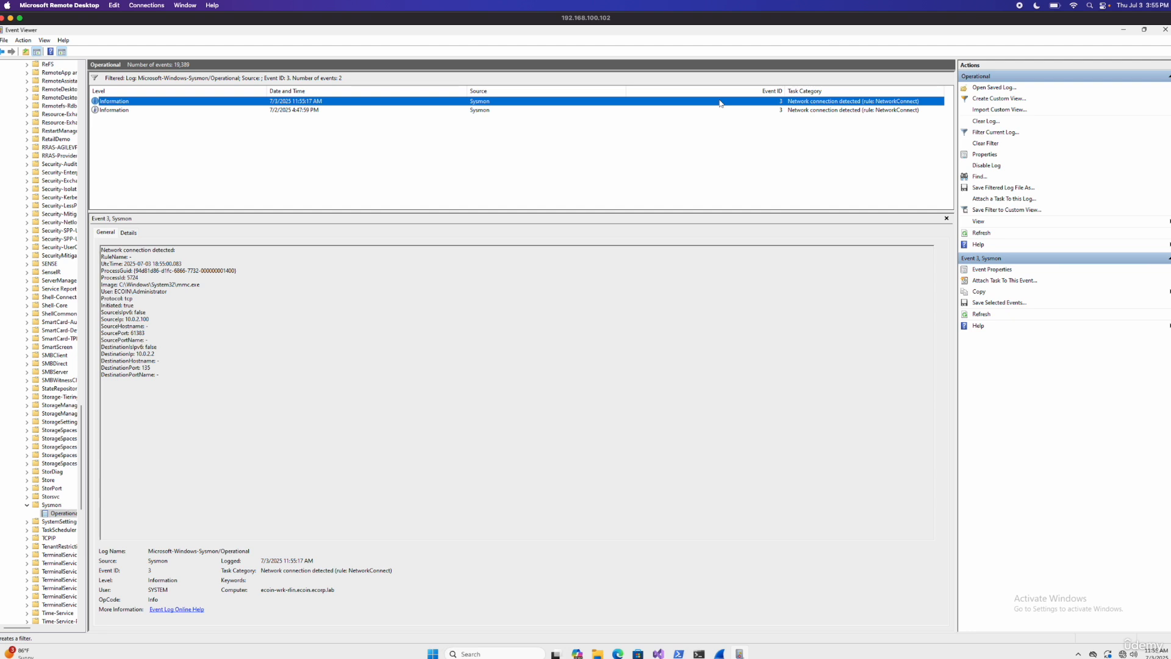
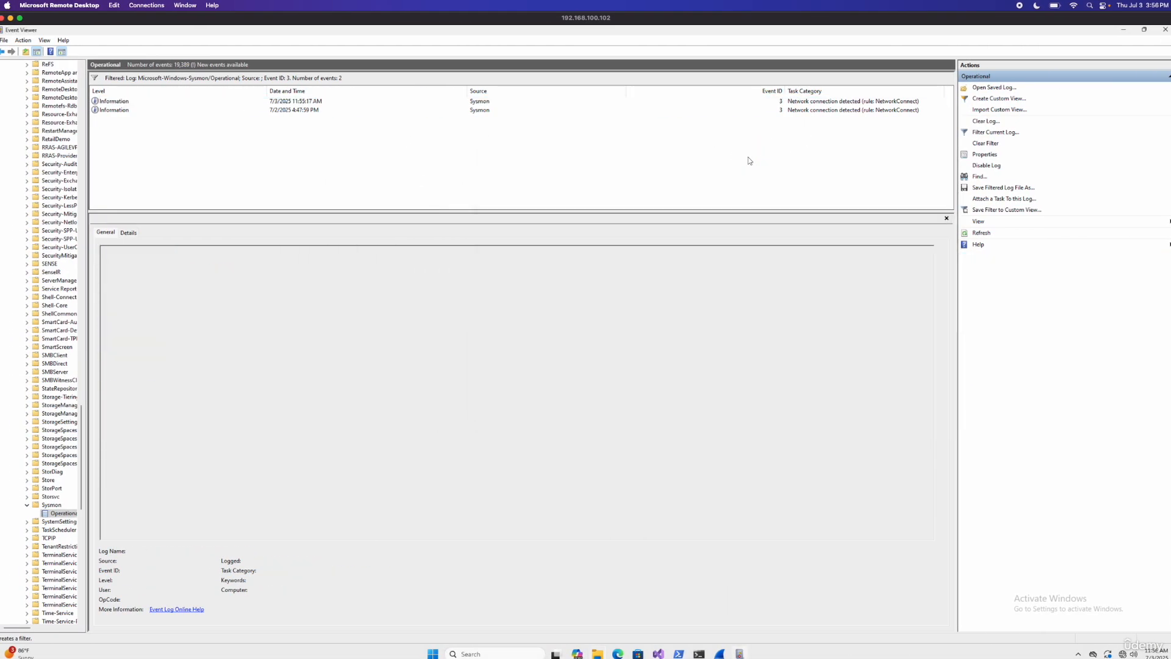
Step: Refresh the filtered Sysmon log and examine the newest network connection event's destination port, destination IP and image path
{"action": "right_click", "coordinate": [747, 157]}
{"action": "left_click", "coordinate": [773, 163]}
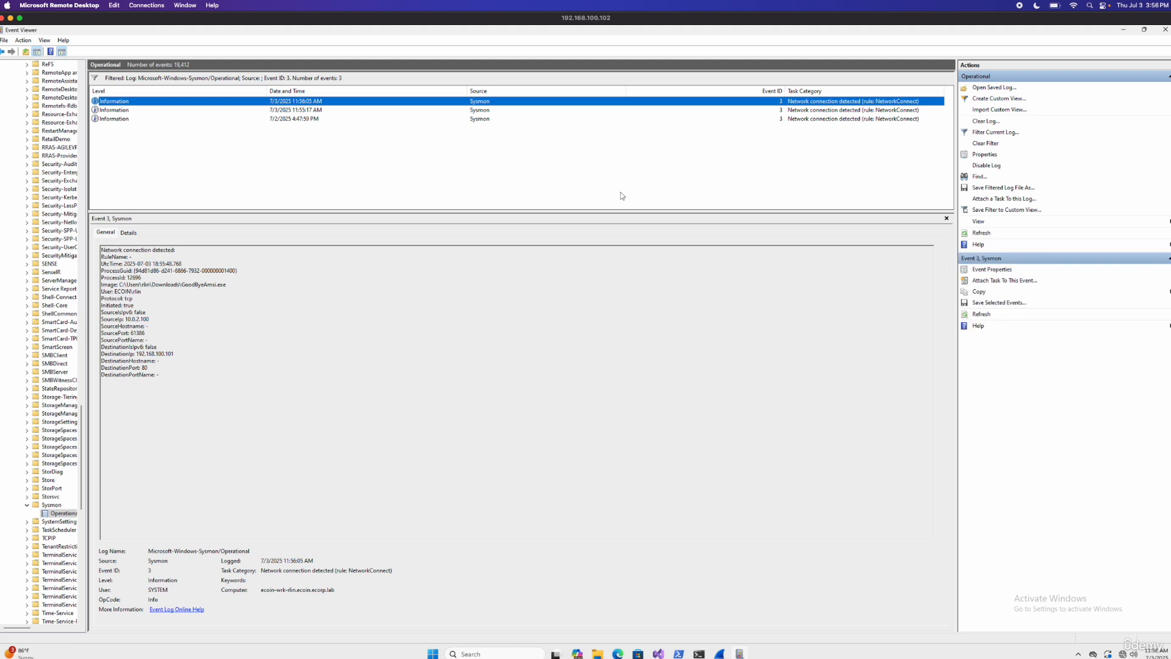
{"action": "triple_click", "coordinate": [144, 368]}
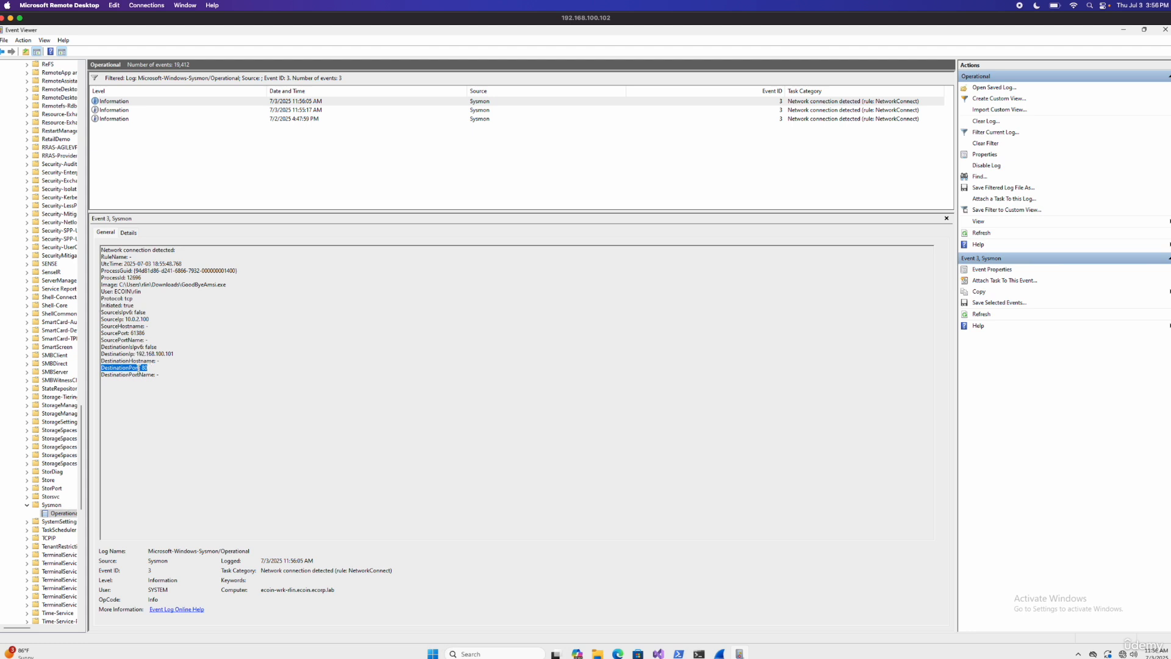
{"action": "double_click", "coordinate": [160, 354]}
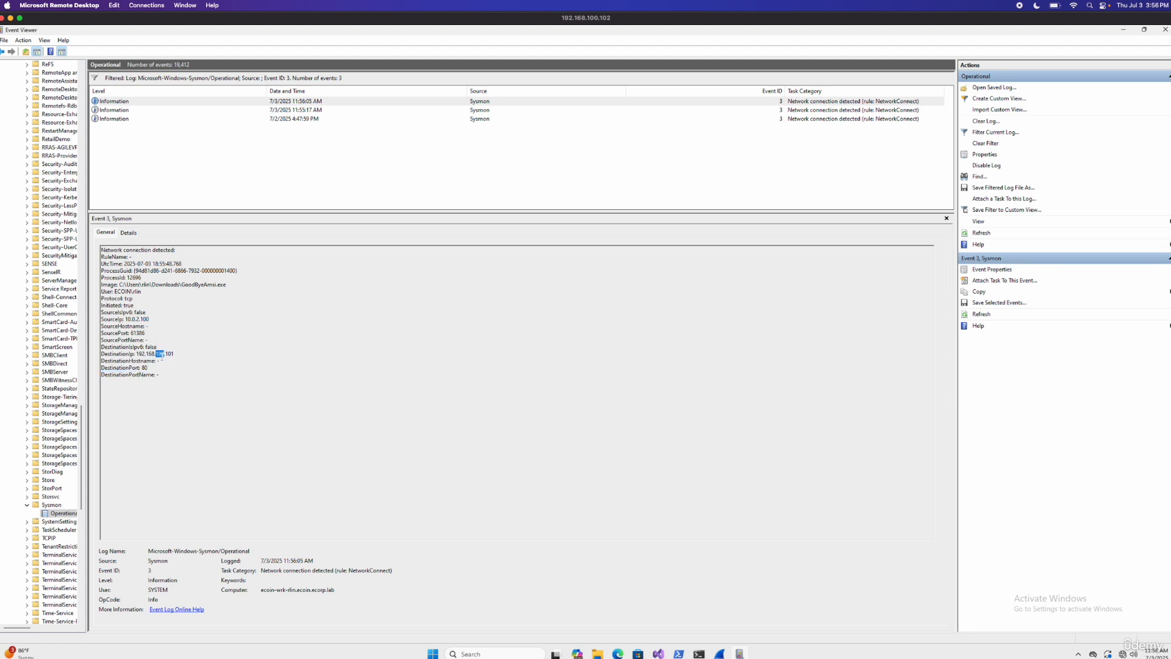
{"action": "triple_click", "coordinate": [160, 355]}
{"action": "double_click", "coordinate": [189, 284]}
{"action": "left_click", "coordinate": [152, 361]}
Step: Switch to Wazuh Discover and rerun the query data.win.system.eventID:3 on wazuh-archives-* for the last 12 hours
{"action": "key", "text": "ctrl+Left"}
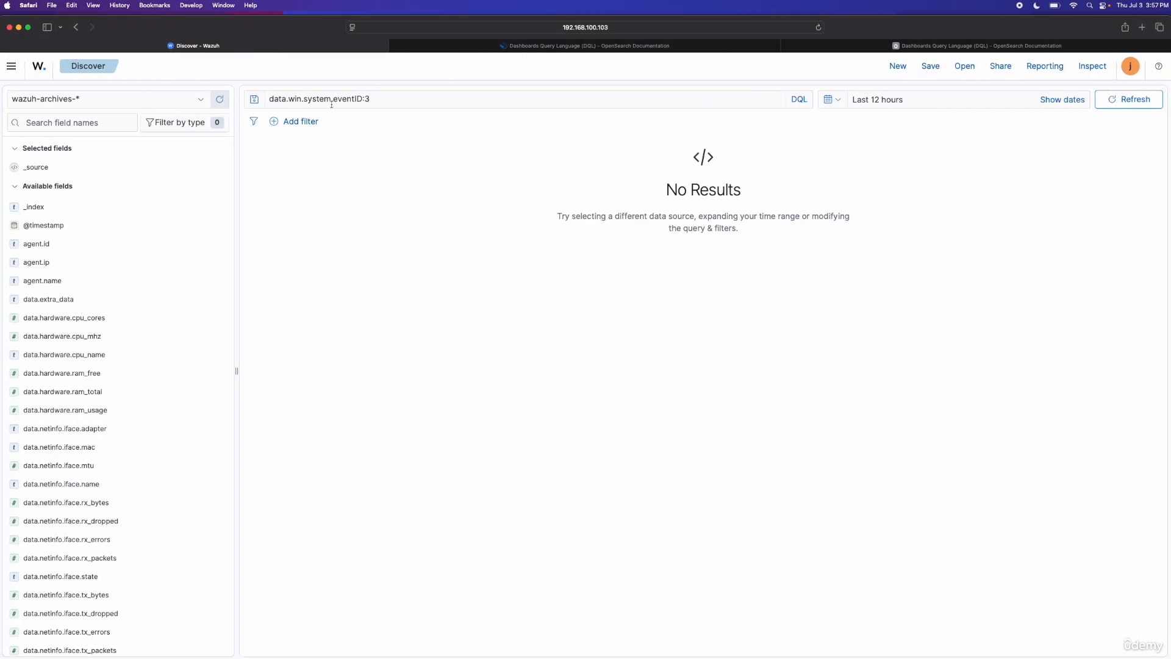
{"action": "left_click", "coordinate": [391, 99]}
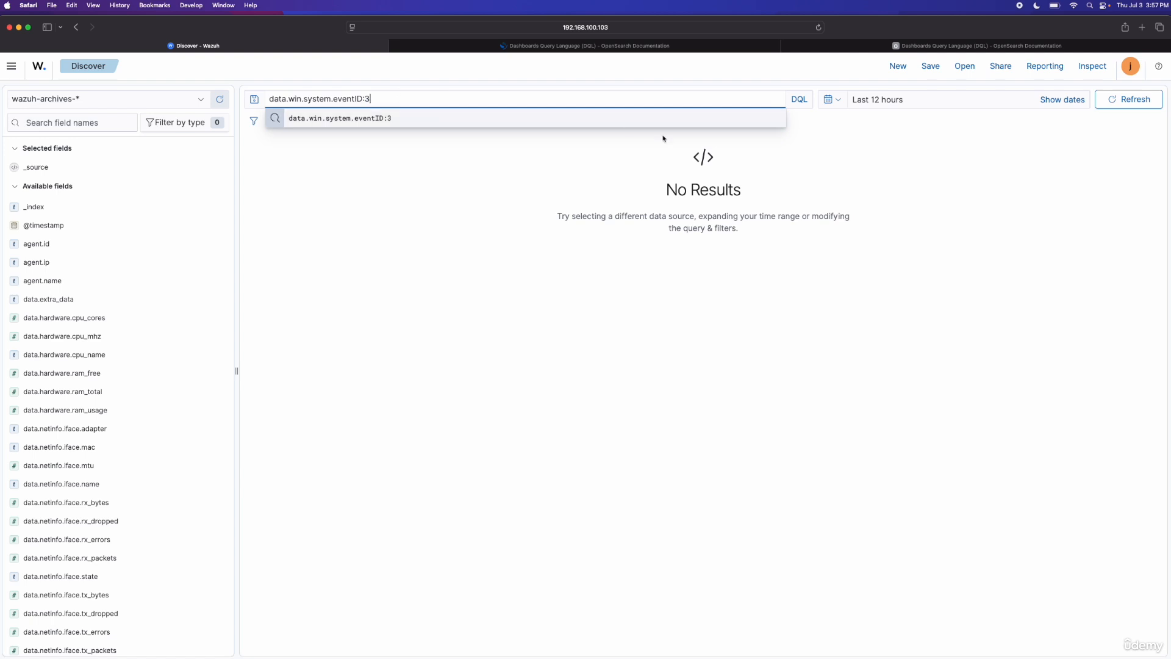
{"action": "left_click", "coordinate": [1140, 99]}
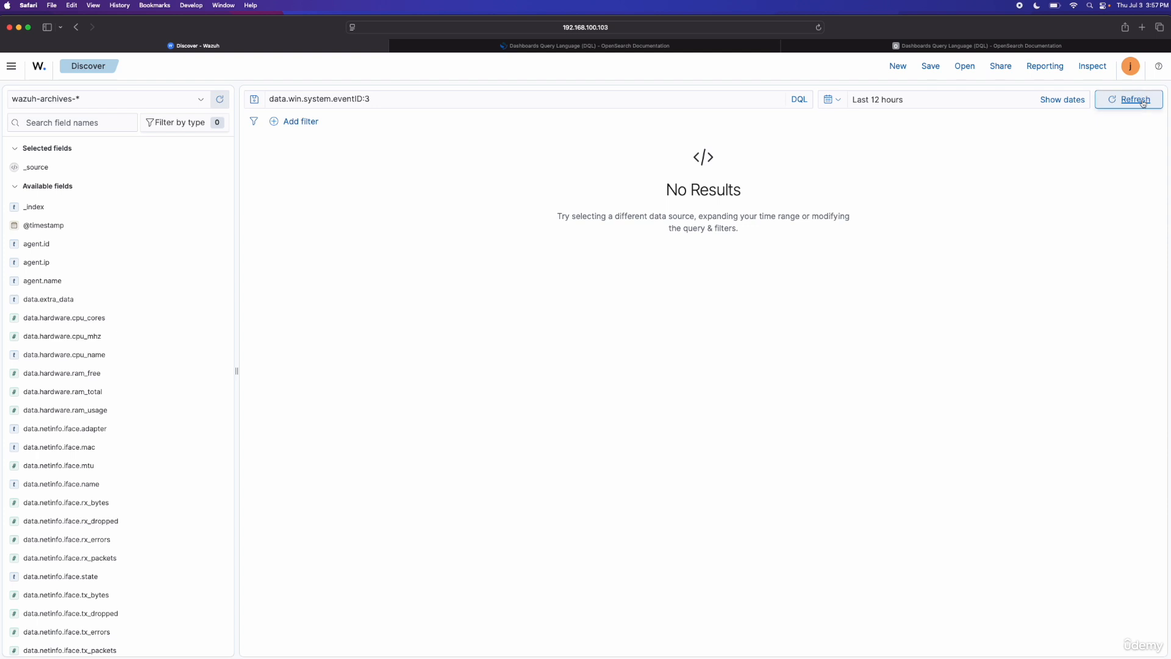
{"action": "left_click", "coordinate": [1142, 102]}
{"action": "left_click", "coordinate": [1142, 102]}
{"action": "left_click", "coordinate": [1138, 105]}
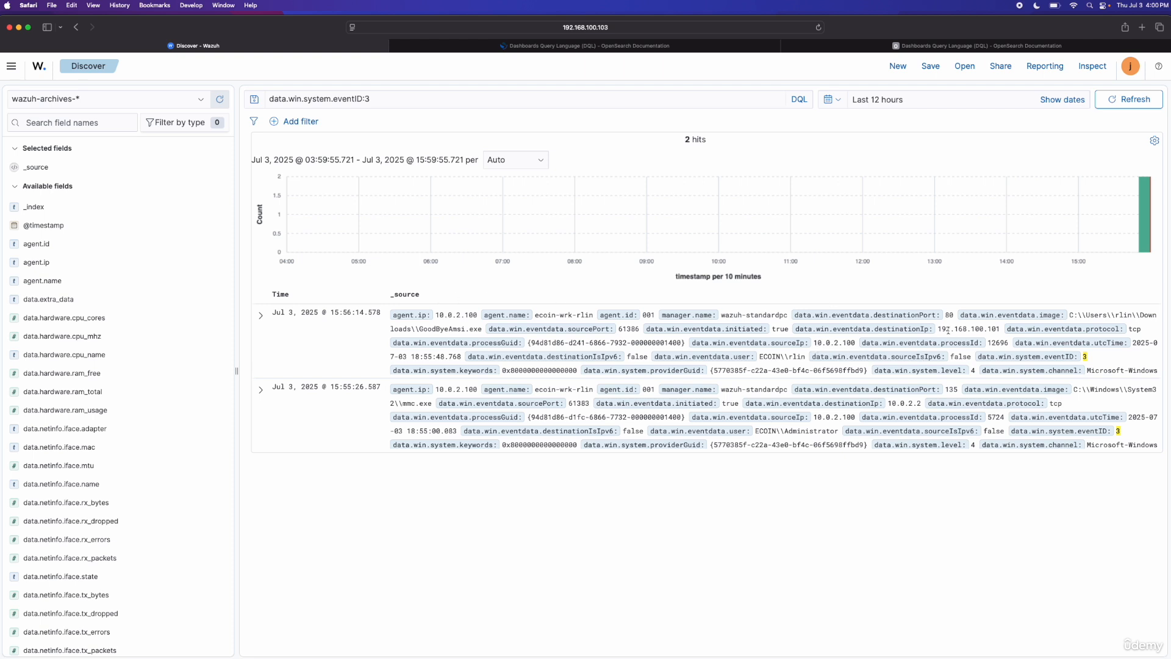
Step: Expand the newest Event ID 3 document in the results and examine its destination IP, destination port and image fields
{"action": "left_click_drag", "start_coordinate": [943, 330], "coordinate": [1002, 331]}
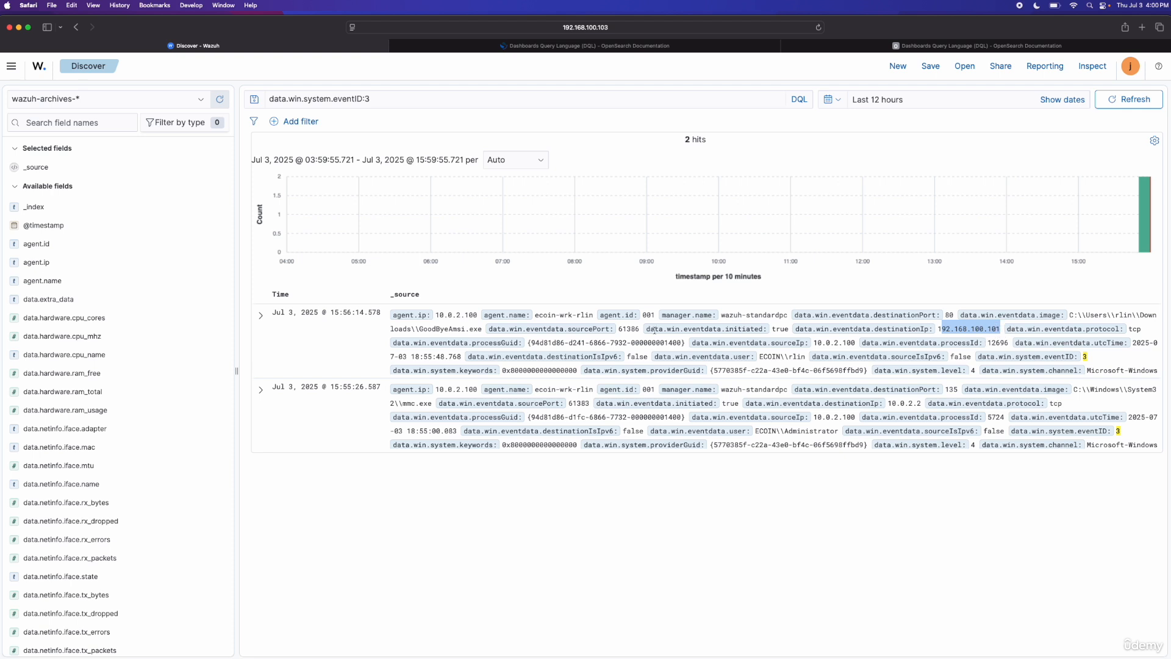
{"action": "left_click", "coordinate": [261, 315]}
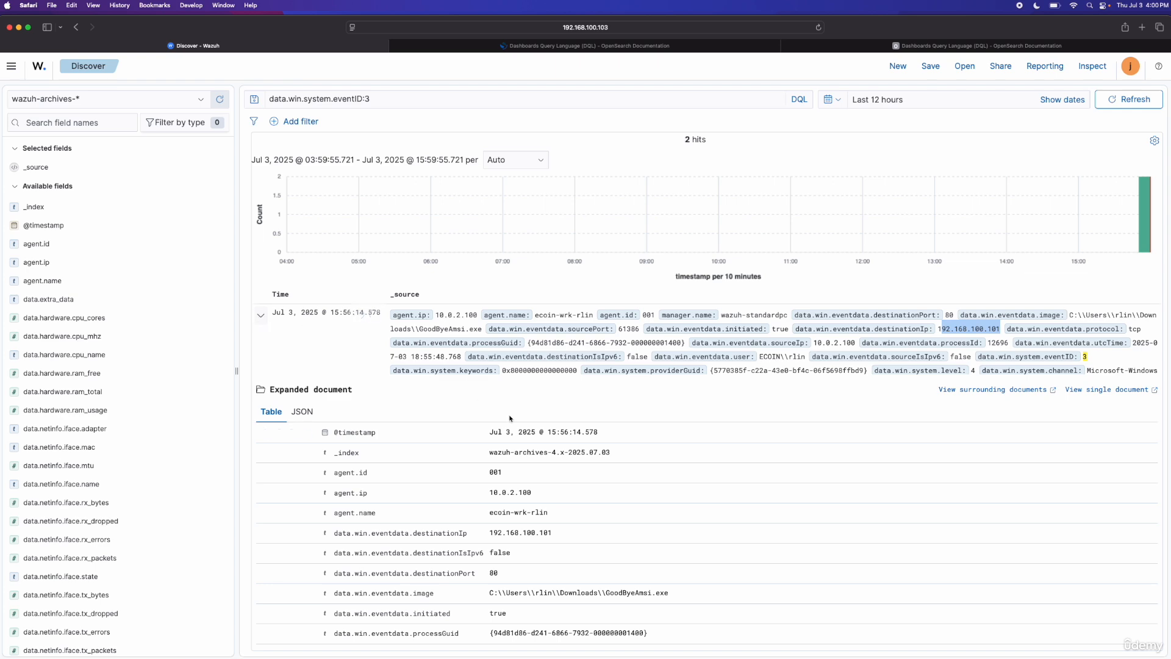
{"action": "scroll", "coordinate": [520, 427], "scroll_direction": "down", "scroll_amount": 1}
{"action": "scroll", "coordinate": [520, 427], "scroll_direction": "down", "scroll_amount": 3}
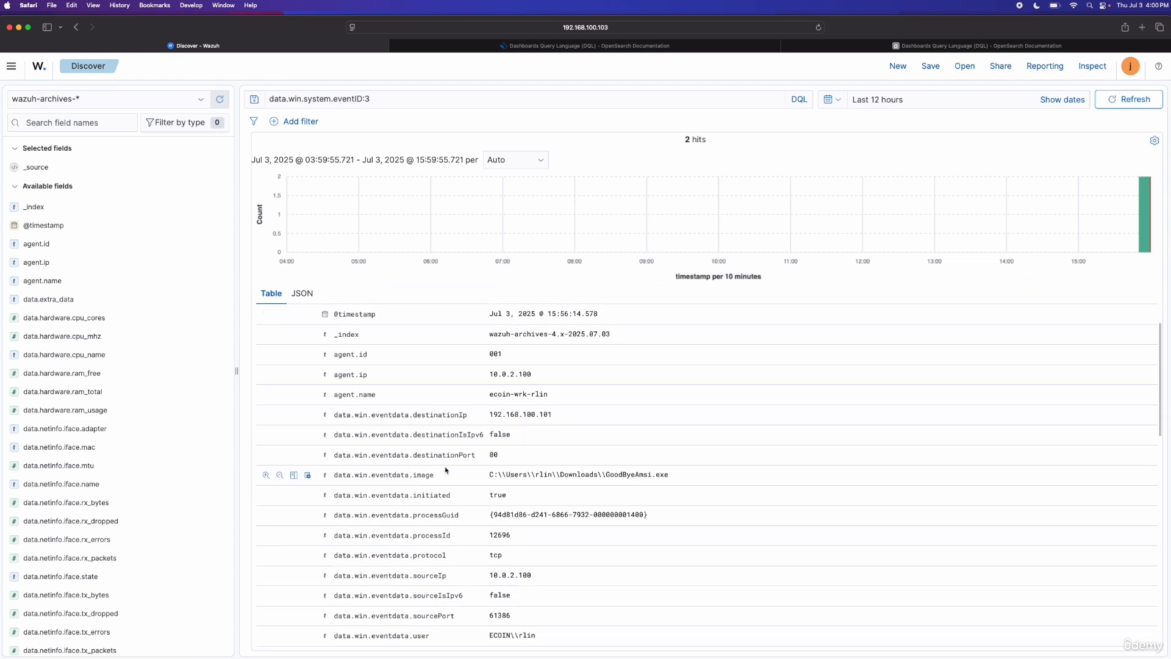
{"action": "left_click_drag", "start_coordinate": [496, 455], "coordinate": [333, 455]}
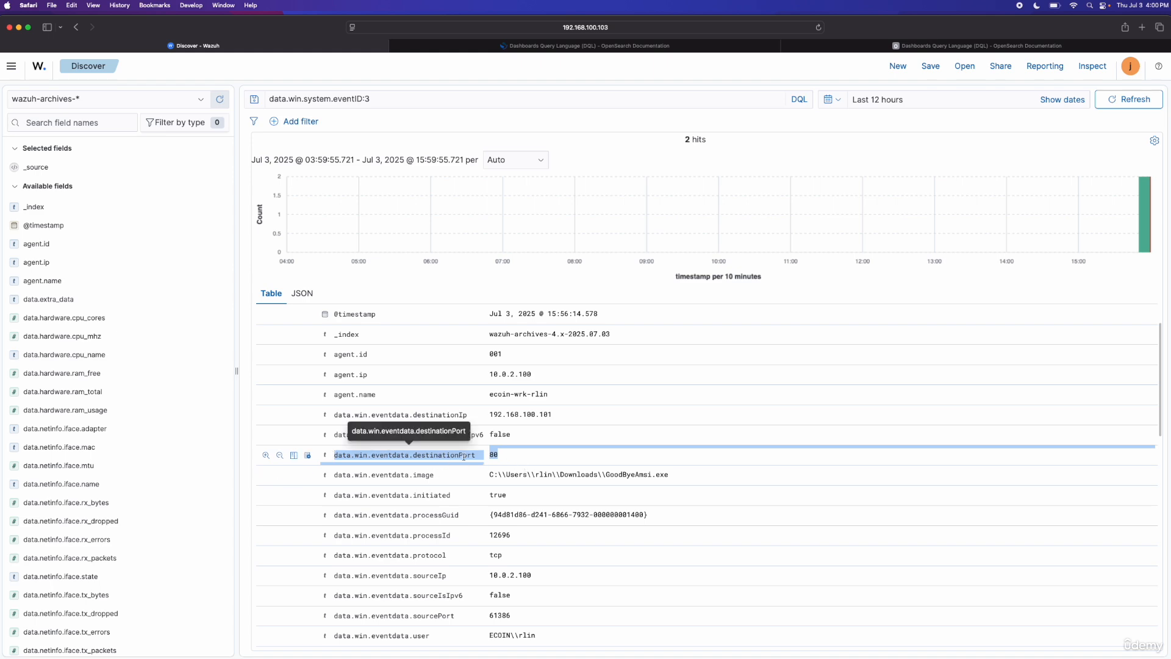
{"action": "scroll", "coordinate": [464, 456], "scroll_direction": "up", "scroll_amount": 3}
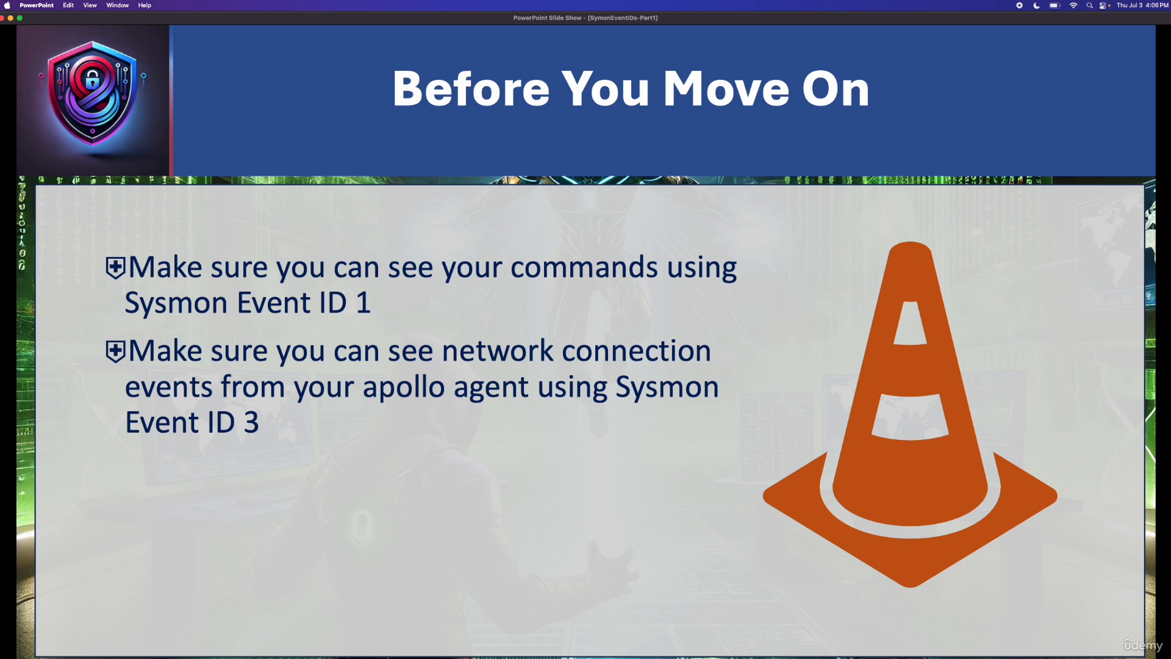
{"action": "key", "text": "Right"}
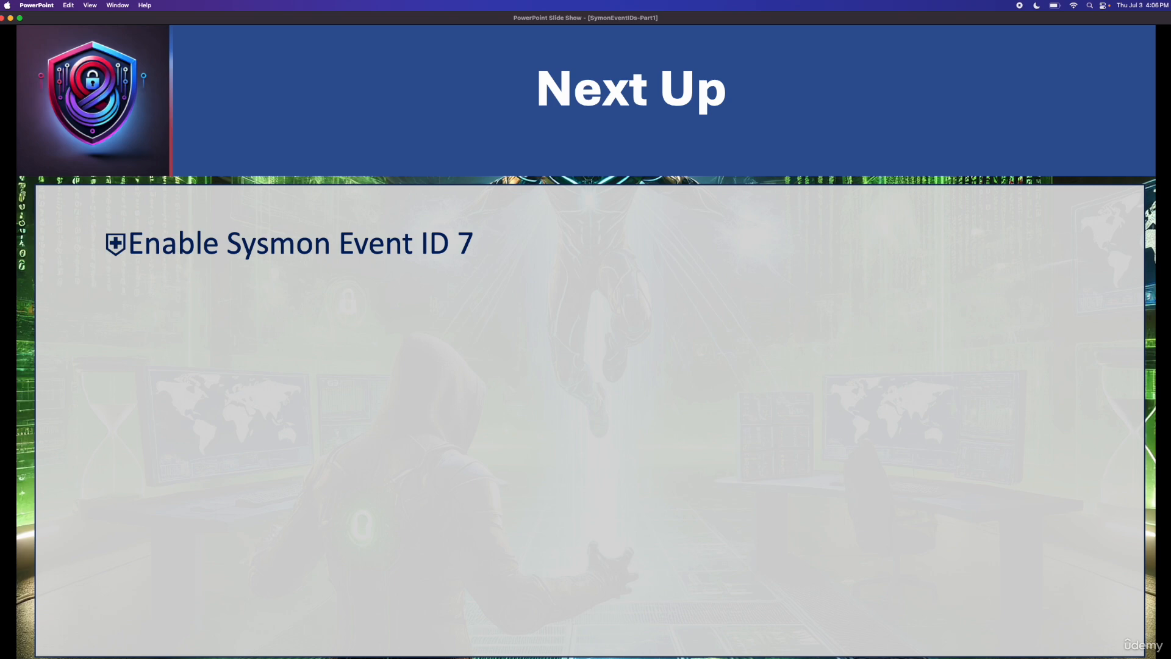